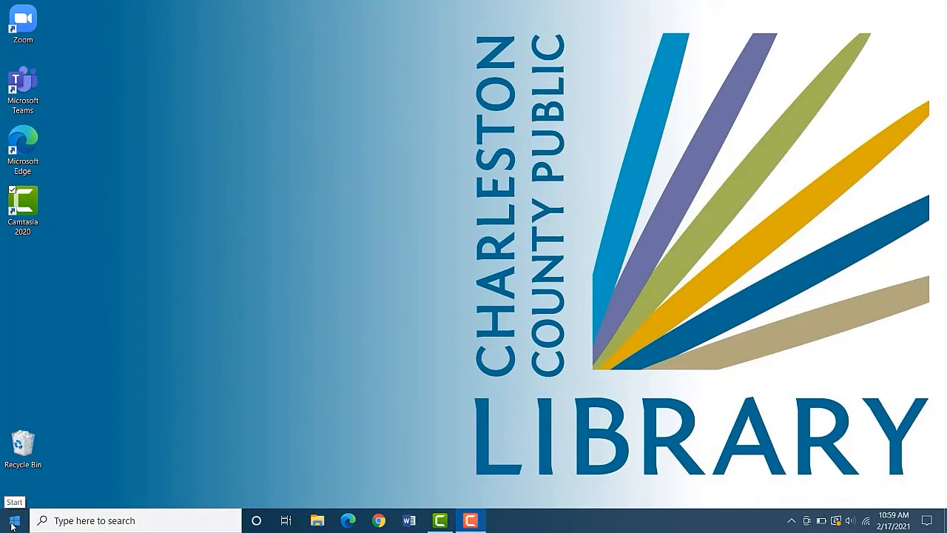
# - Open the Start menu and scroll its app list down to the M apps around Maps
pyautogui.click(14, 524)
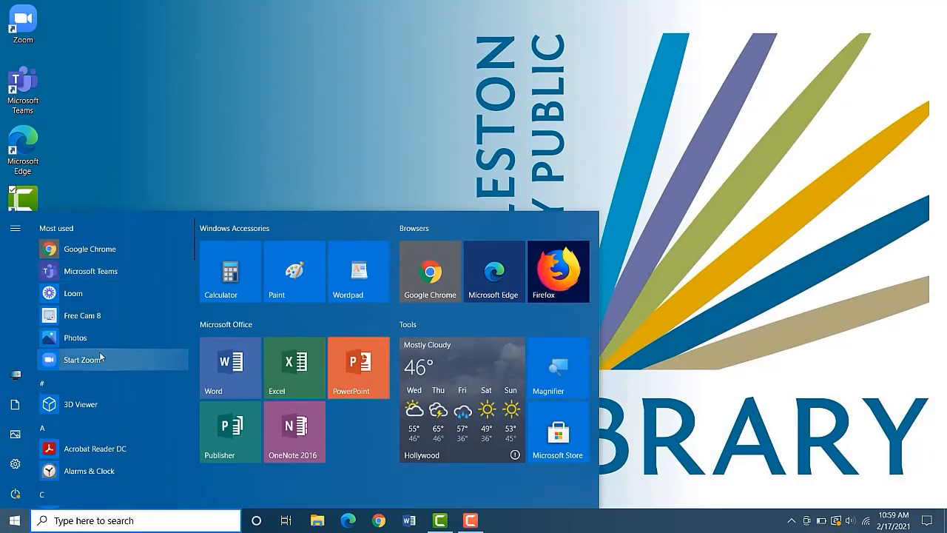
pyautogui.scroll(-4, 100, 355)
pyautogui.scroll(-5, 101, 356)
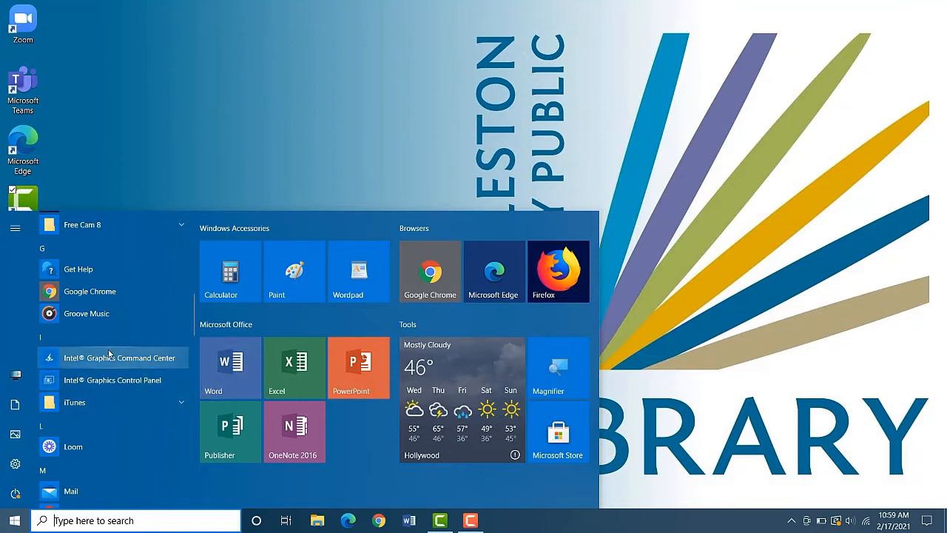
pyautogui.scroll(-4, 109, 353)
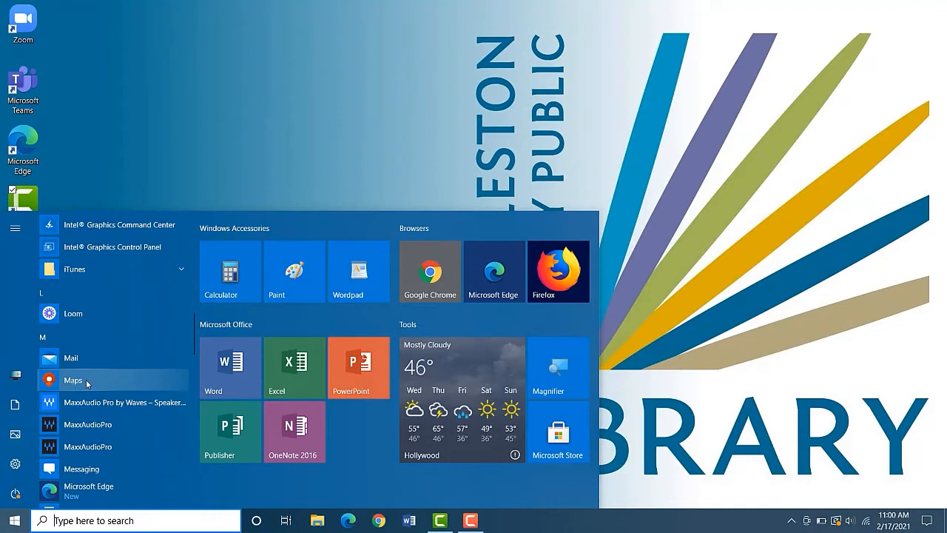
pyautogui.rightClick(87, 382)
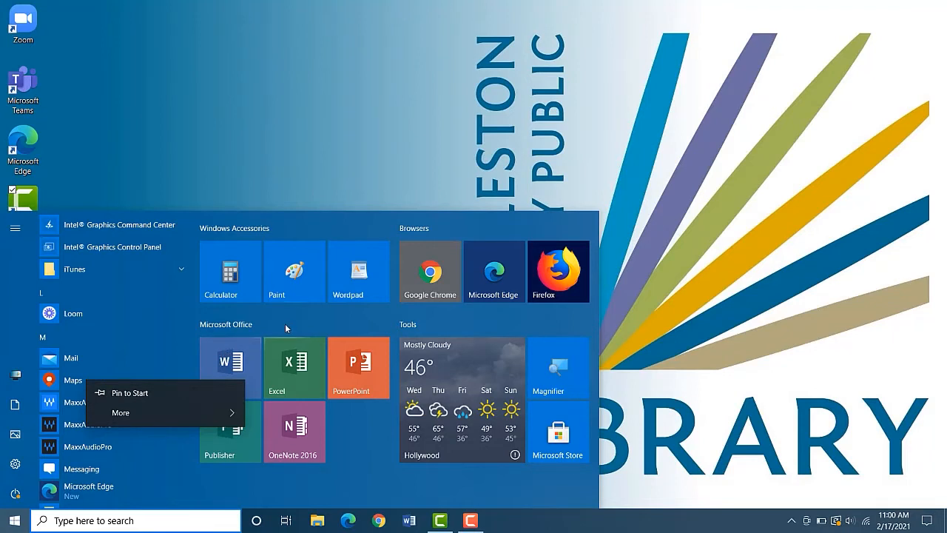
pyautogui.click(222, 368)
# - Launch Word from the Start menu and create a new blank document
pyautogui.click(223, 369)
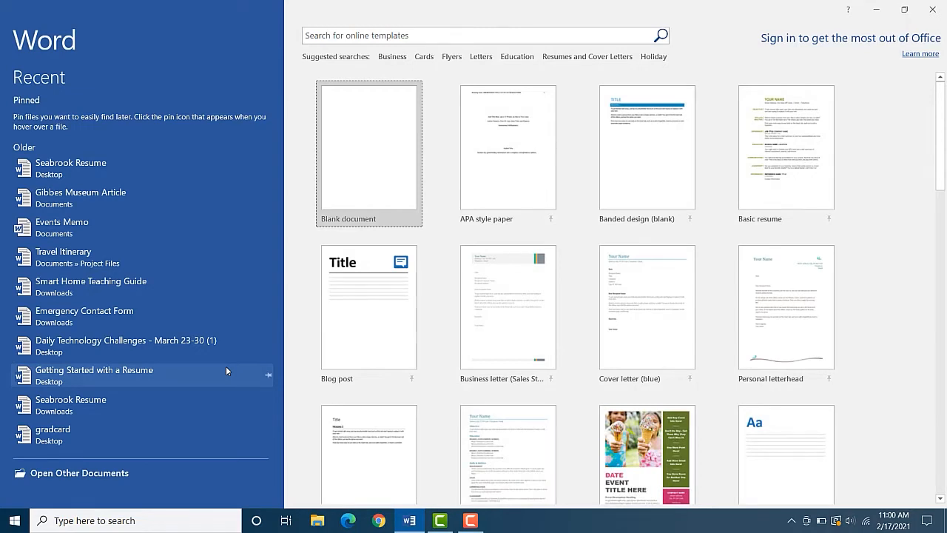
pyautogui.click(378, 168)
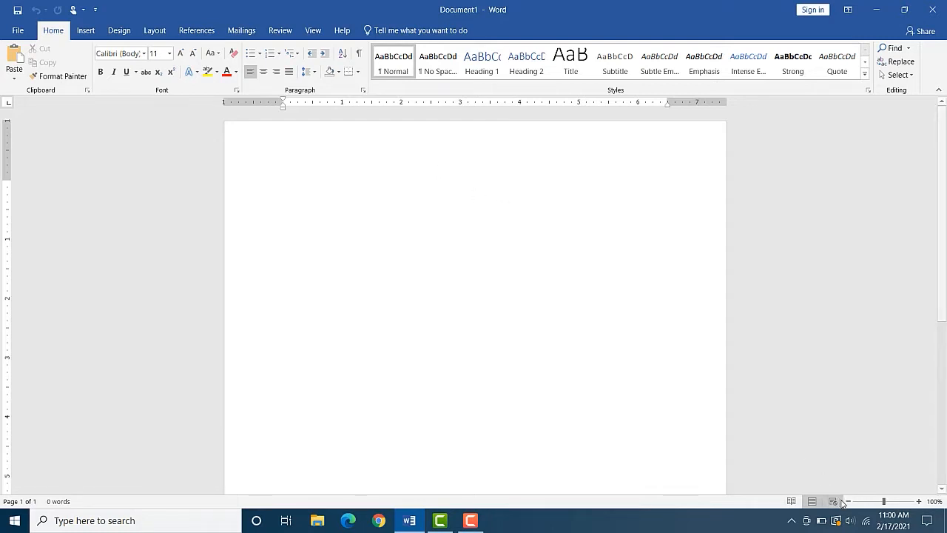
# - Zoom the page to 130%, type the title 'Temporary Employee Form' and start a new line
pyautogui.click(918, 501)
pyautogui.click(918, 502)
pyautogui.click(919, 502)
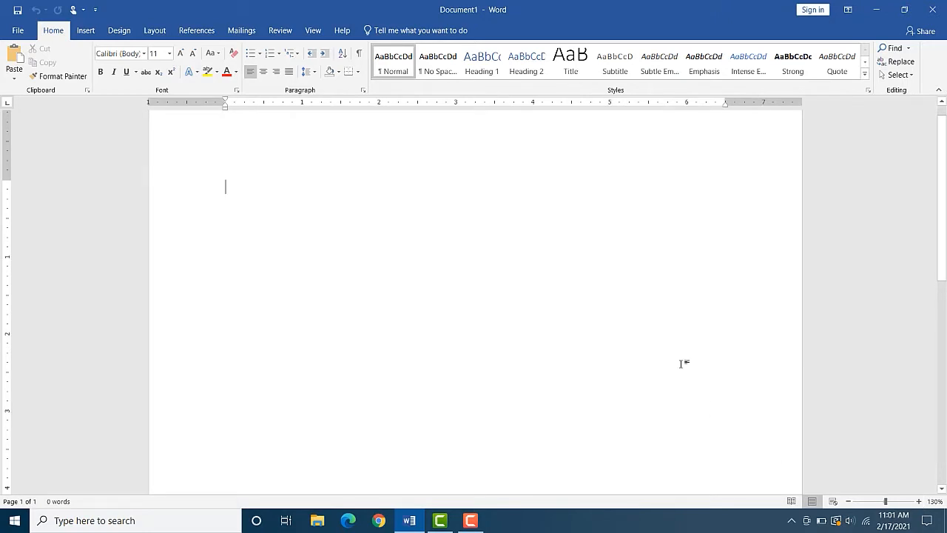
pyautogui.scroll(1, 682, 363)
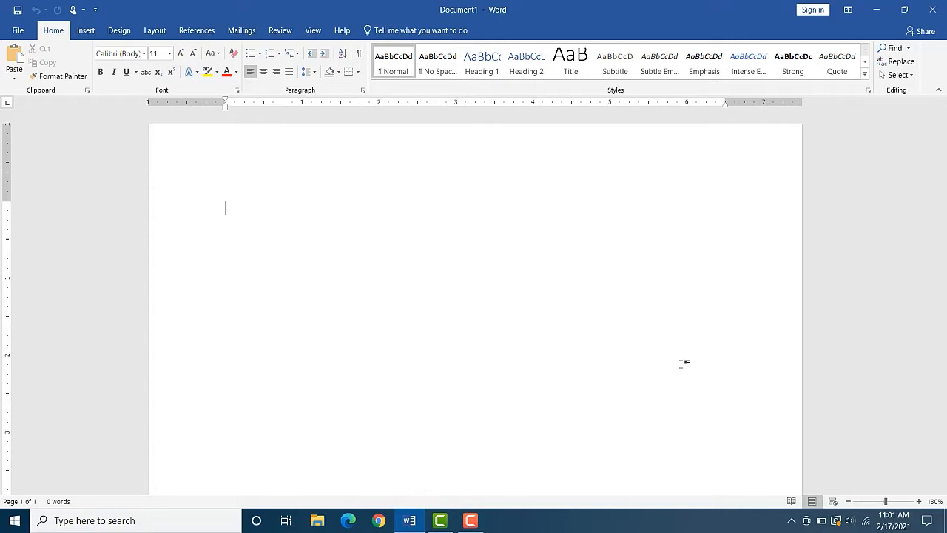
pyautogui.write('Temporary ')
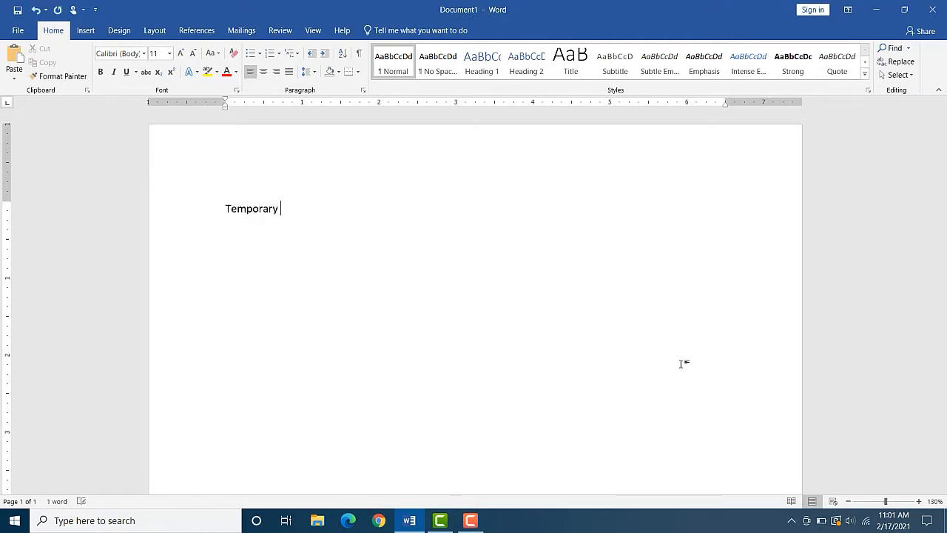
pyautogui.write('Employee Form')
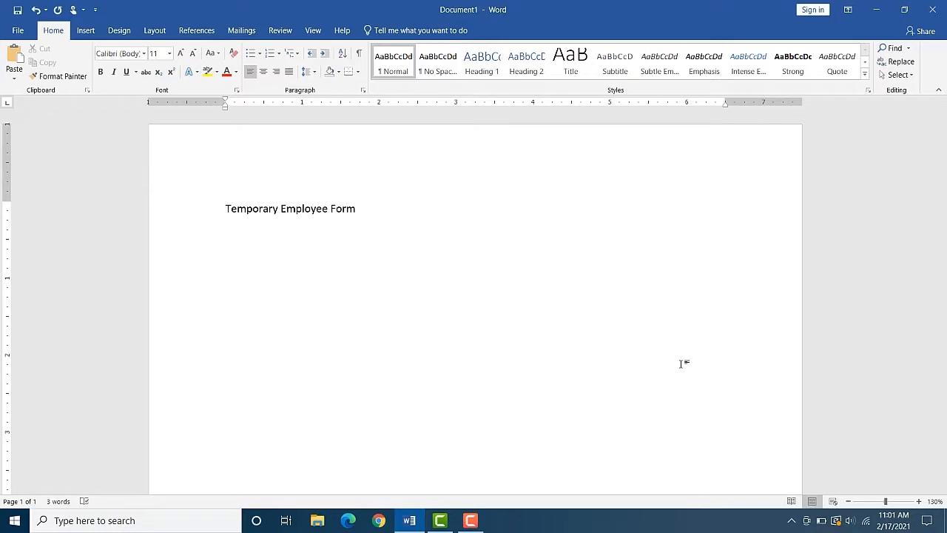
pyautogui.press('Return')
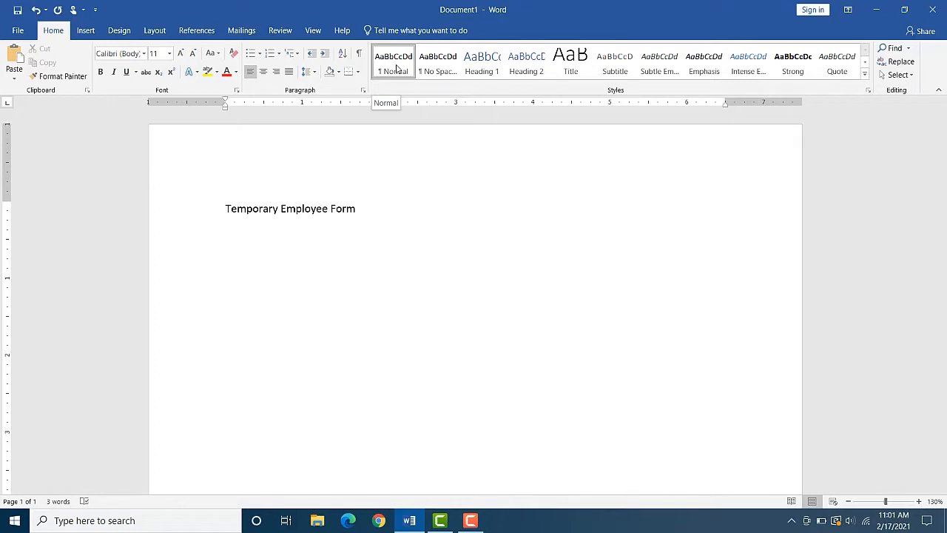
# - Give the empty line under the title the No Spacing style at 12 pt
pyautogui.click(435, 65)
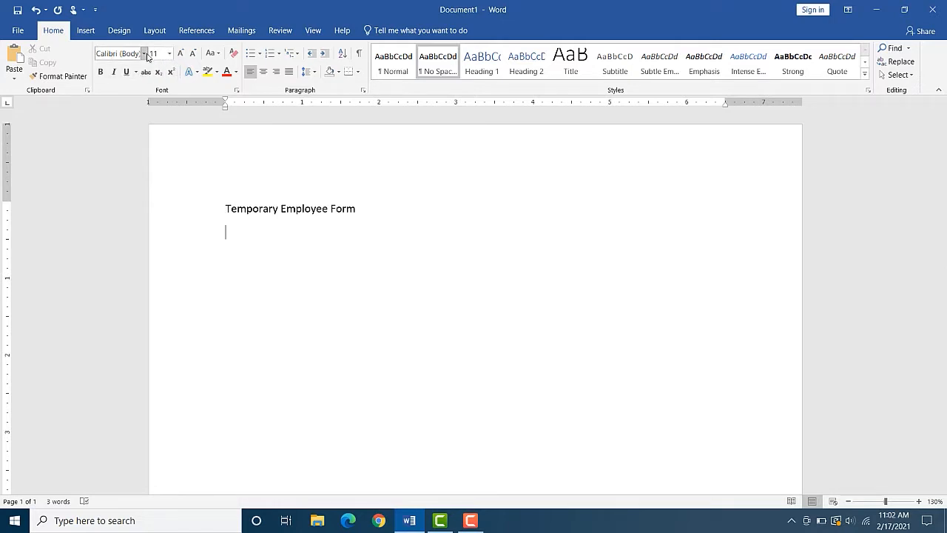
pyautogui.click(180, 53)
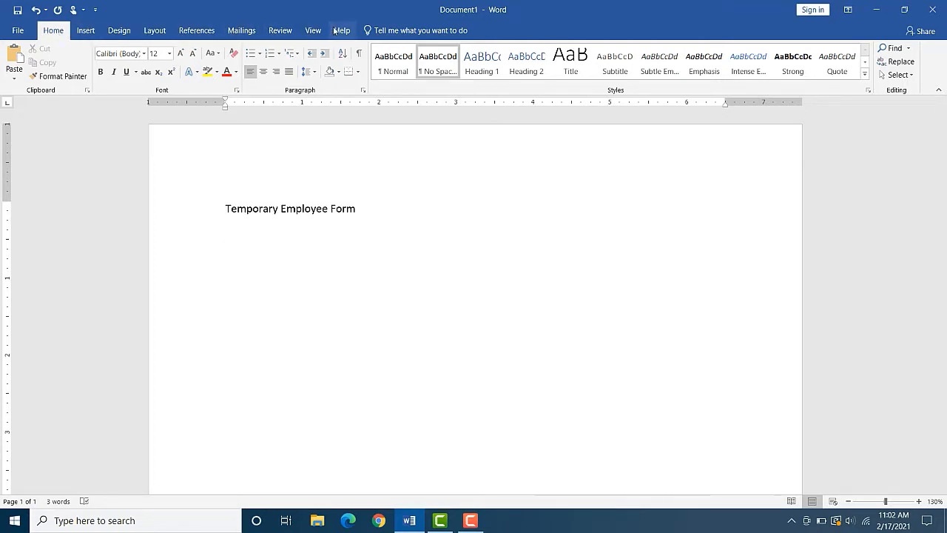
# - In the Insert Table dialog, set the new table to 3 columns and 15 rows
pyautogui.click(85, 31)
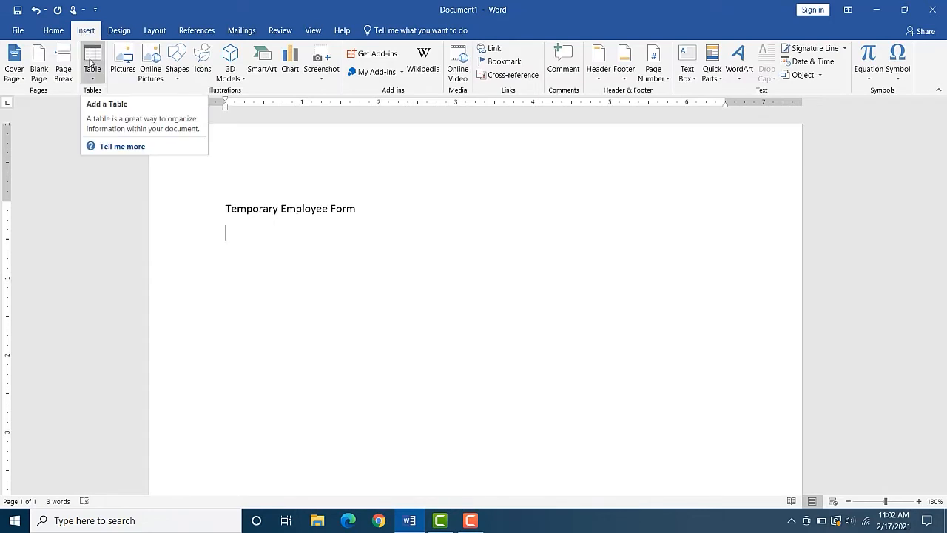
pyautogui.click(93, 70)
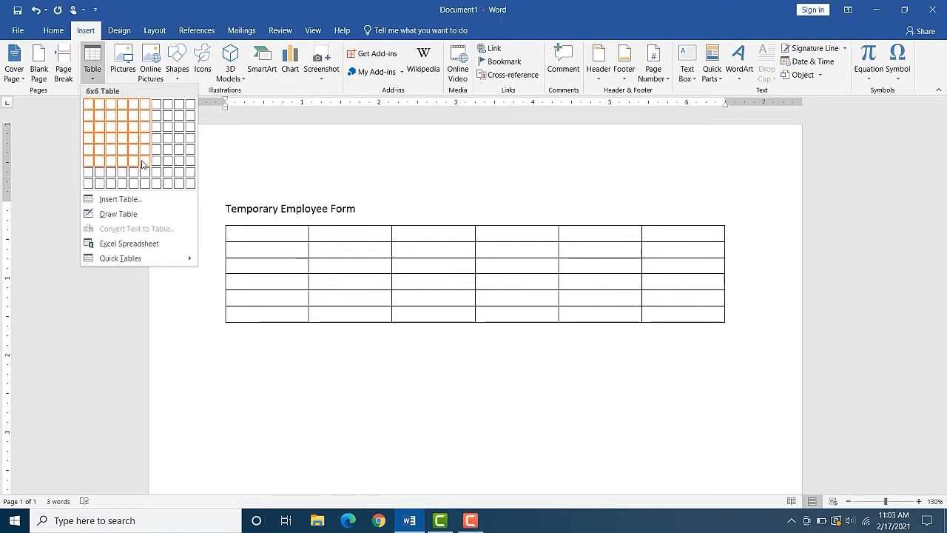
pyautogui.click(119, 199)
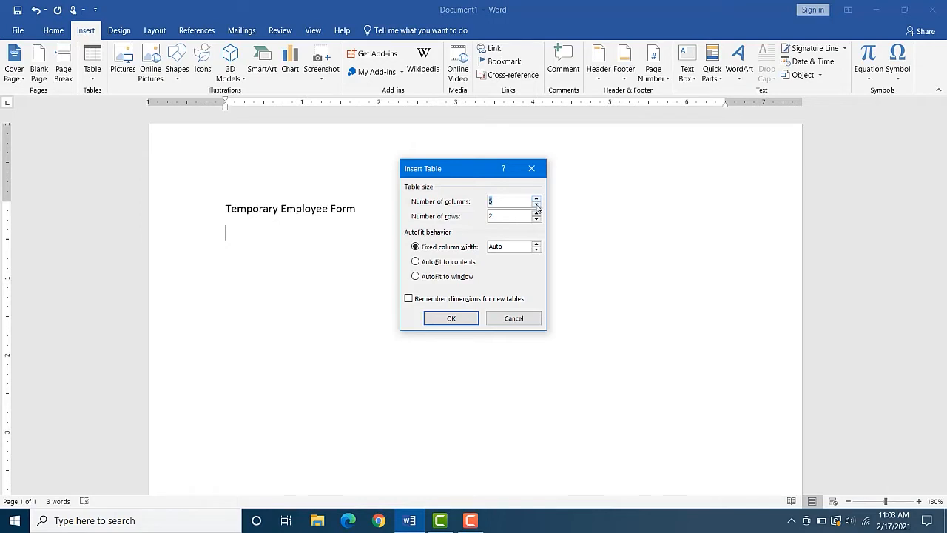
pyautogui.write('3')
pyautogui.press('Tab')
pyautogui.write('1')
# - Insert the 3×15 table and enter the labels Name, Hire Date, Employee ID and Status
pyautogui.click(455, 318)
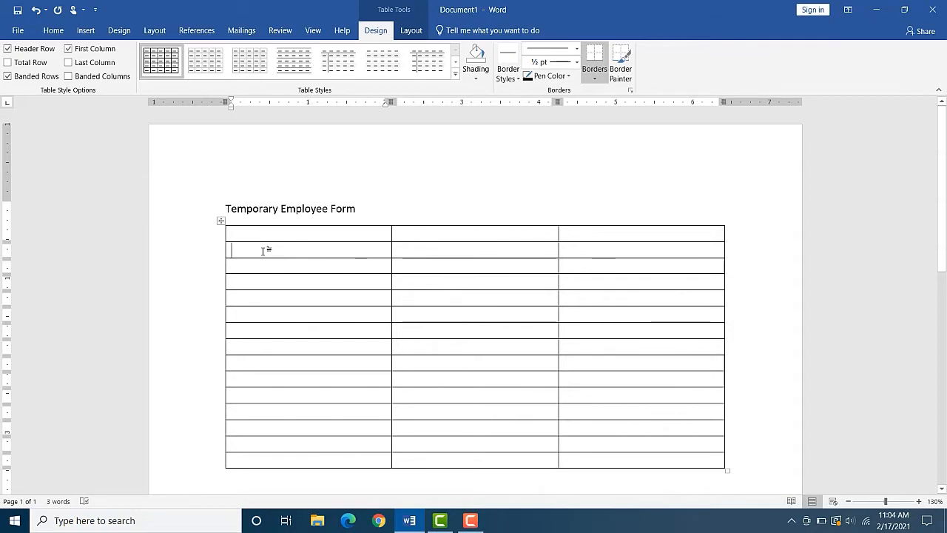
pyautogui.write('Name')
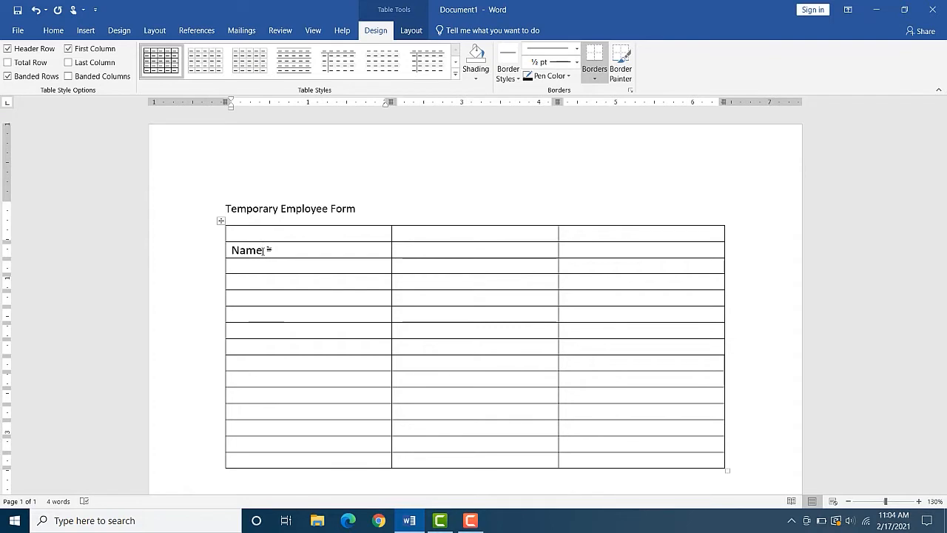
pyautogui.press('Tab')
pyautogui.press('Tab')
pyautogui.press('Tab')
pyautogui.press('Tab')
pyautogui.press('Tab')
pyautogui.press('Tab')
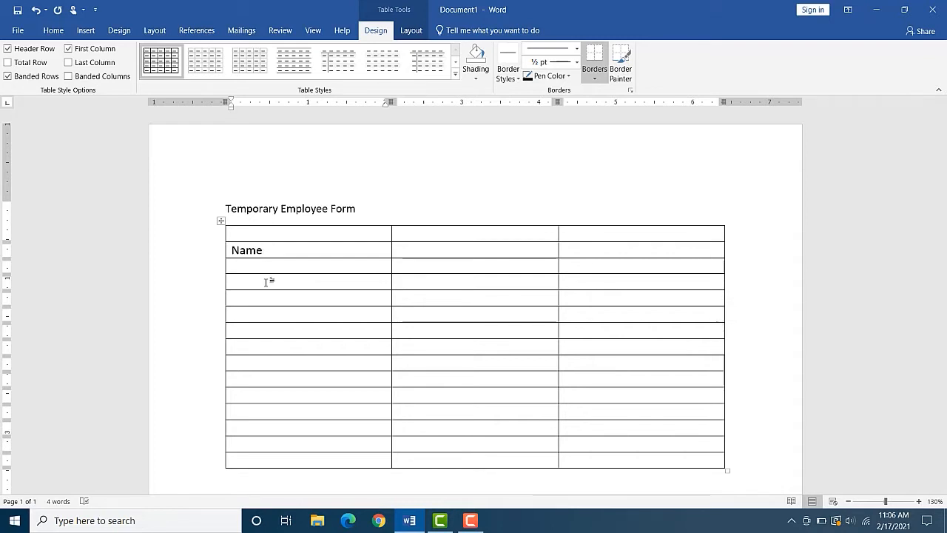
pyautogui.write('Hire Date')
pyautogui.press('Tab')
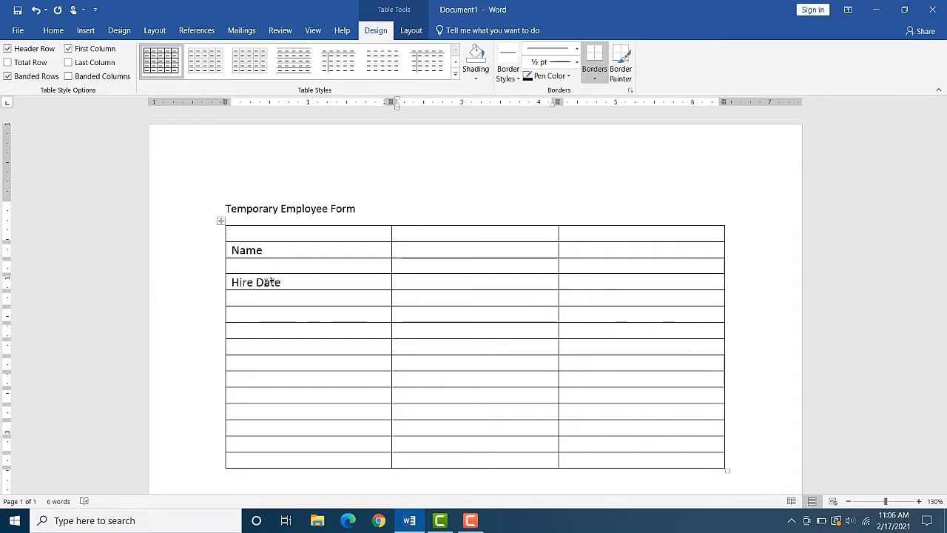
pyautogui.write('Employee ID')
pyautogui.press('Tab')
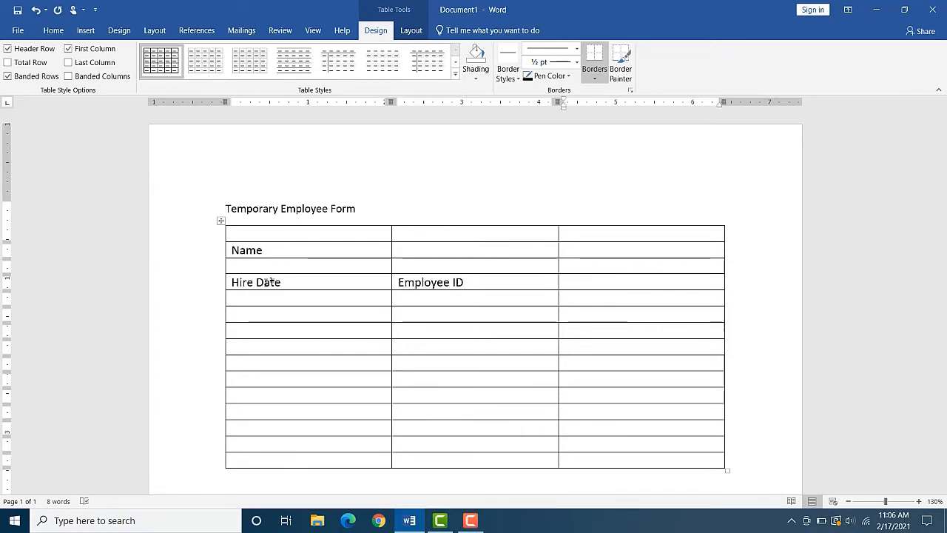
pyautogui.write('Status')
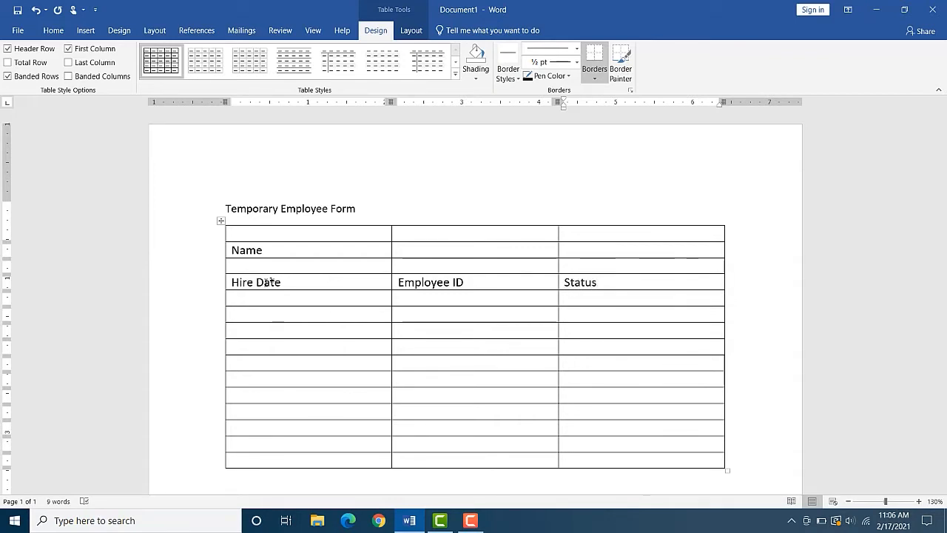
pyautogui.press('Tab')
pyautogui.press('Tab')
pyautogui.press('Tab')
pyautogui.press('Tab')
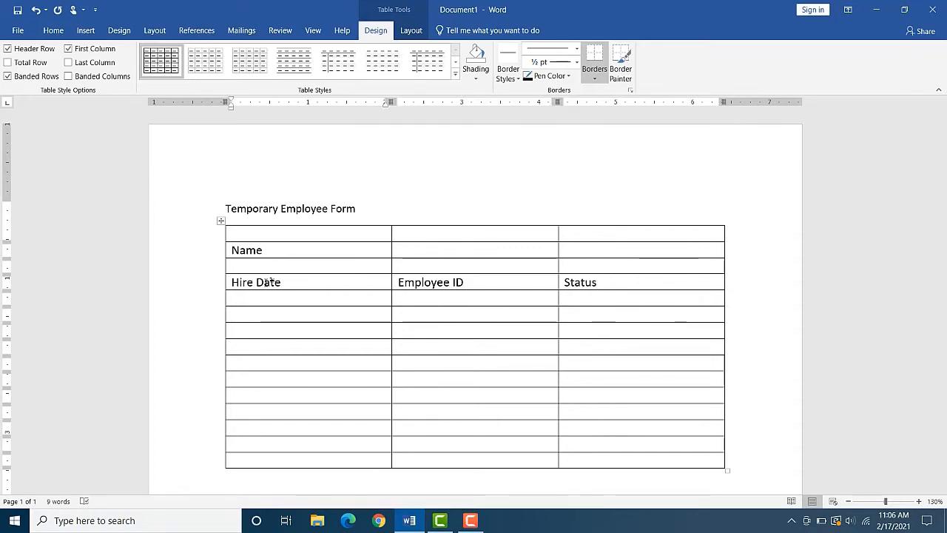
# - Add the address labels Street Address, City, State and ZIP Code to the table
pyautogui.write('Street Address')
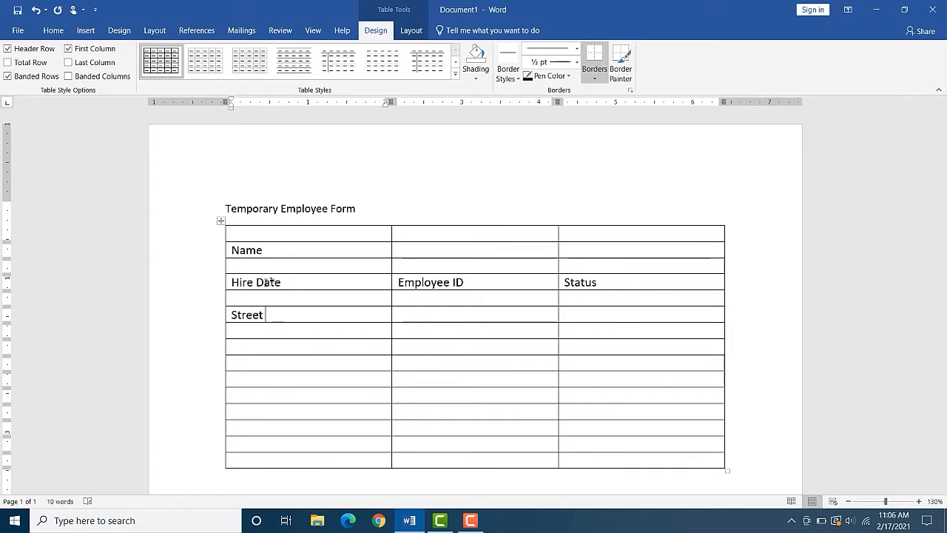
pyautogui.press('Tab')
pyautogui.press('Tab')
pyautogui.press('Tab')
pyautogui.press('Tab')
pyautogui.press('Tab')
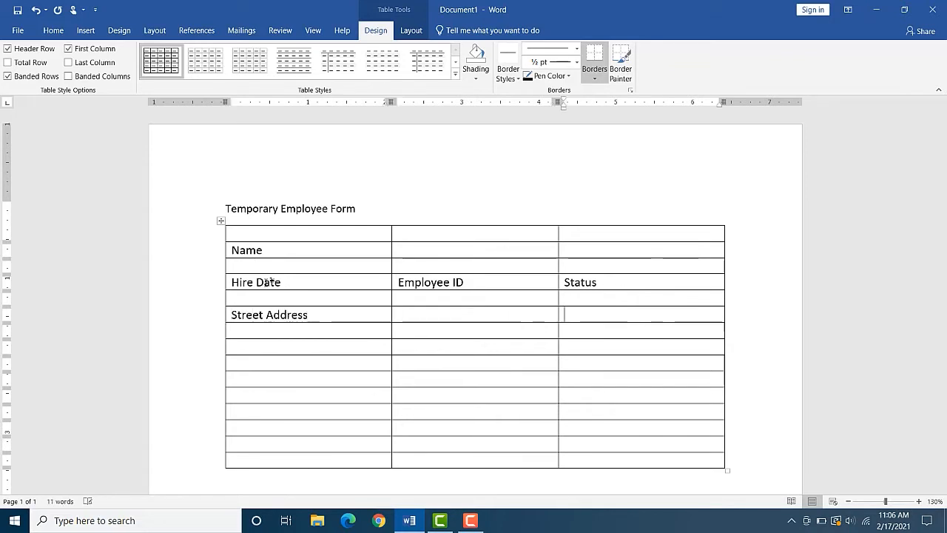
pyautogui.press('Tab')
pyautogui.write('City')
pyautogui.press('Tab')
pyautogui.write('Sa')
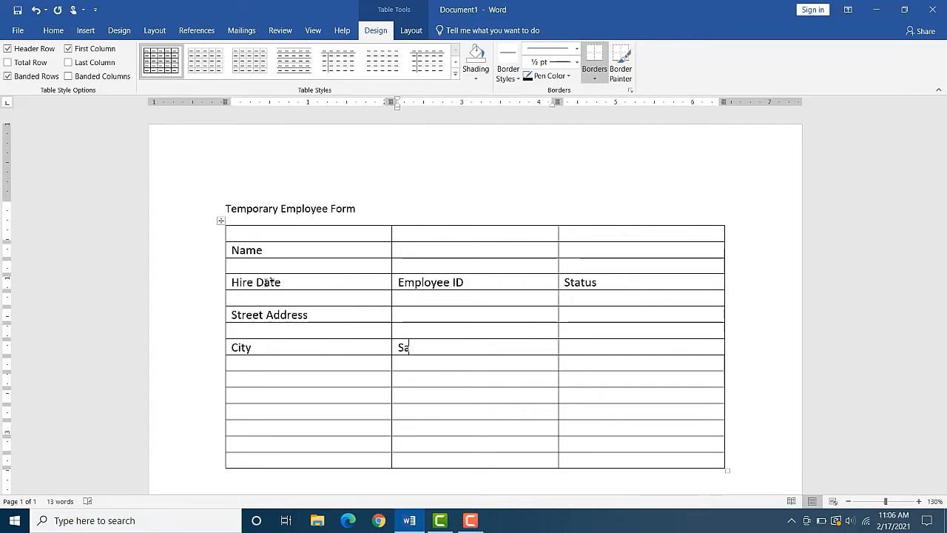
pyautogui.press('BackSpace')
pyautogui.write('tate')
pyautogui.press('Tab')
pyautogui.write('ZIP Code')
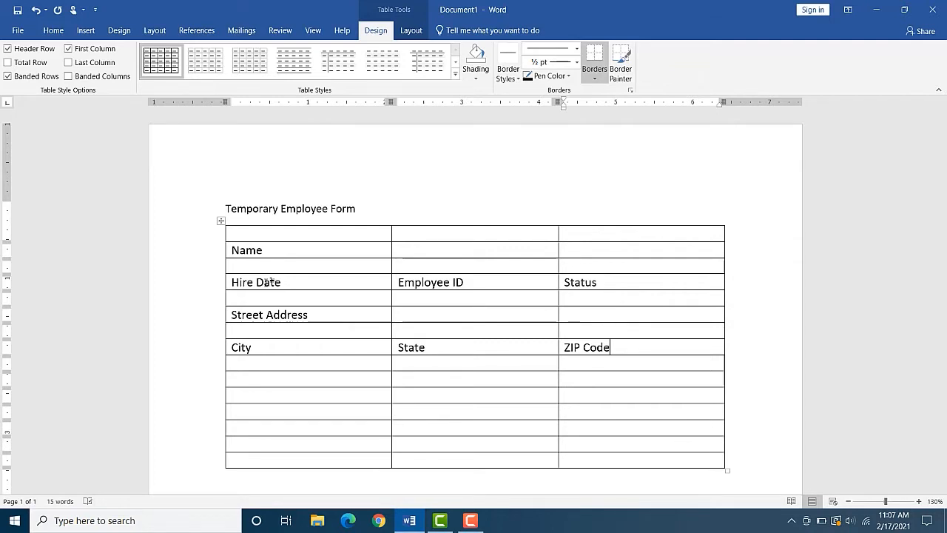
# - Enter the hours header row: Dates Worked, Hours Worked and Total Earned
pyautogui.press('Tab')
pyautogui.press('Tab')
pyautogui.press('Tab')
pyautogui.press('Tab')
pyautogui.write('Dates W')
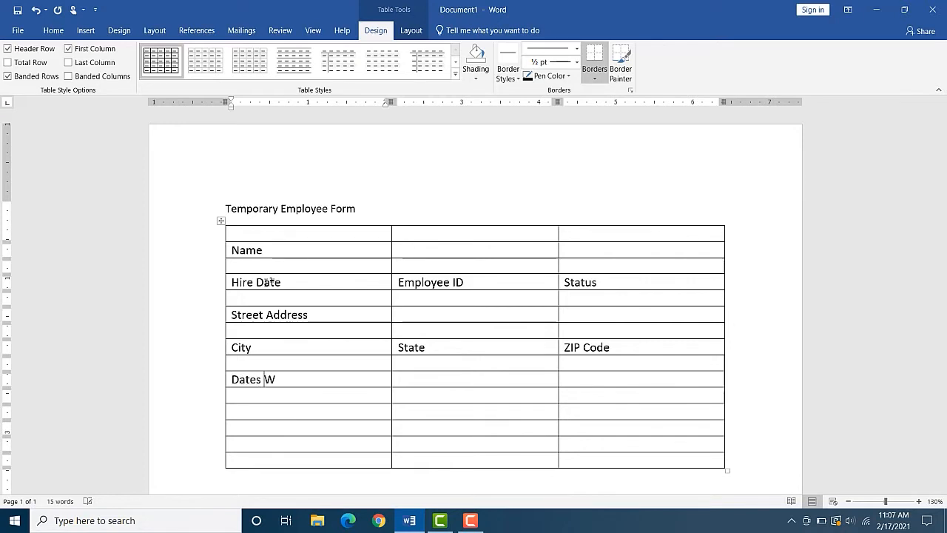
pyautogui.write('orked')
pyautogui.press('Tab')
pyautogui.write('Hou')
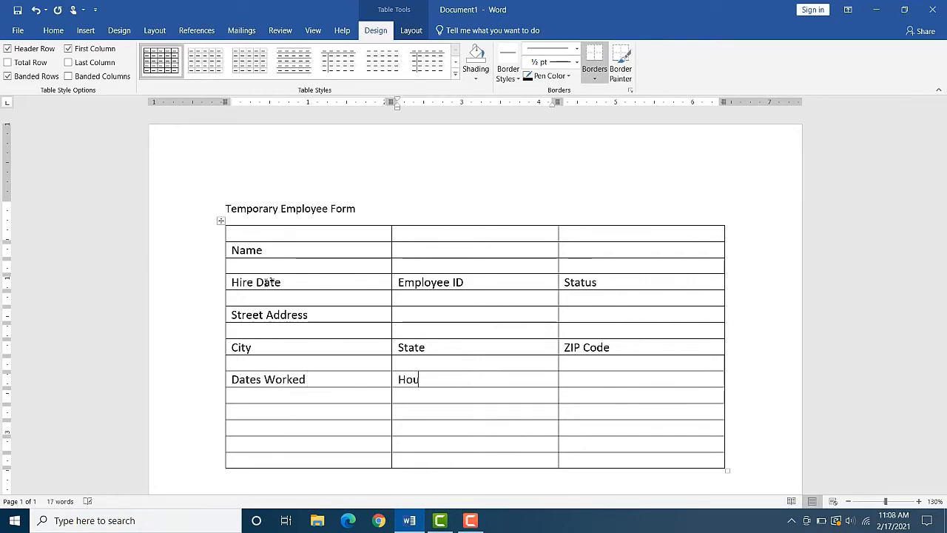
pyautogui.write('rs Worked')
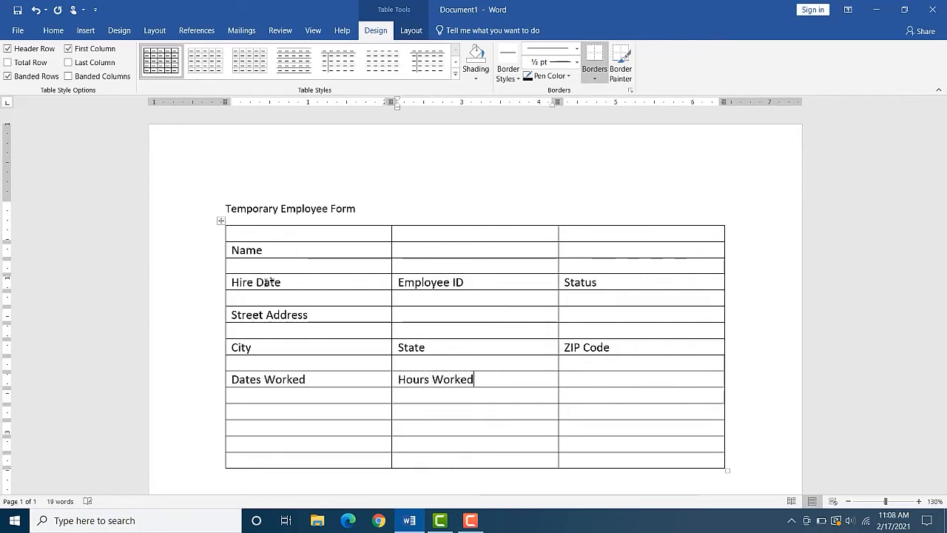
pyautogui.press('Tab')
pyautogui.write('Total ')
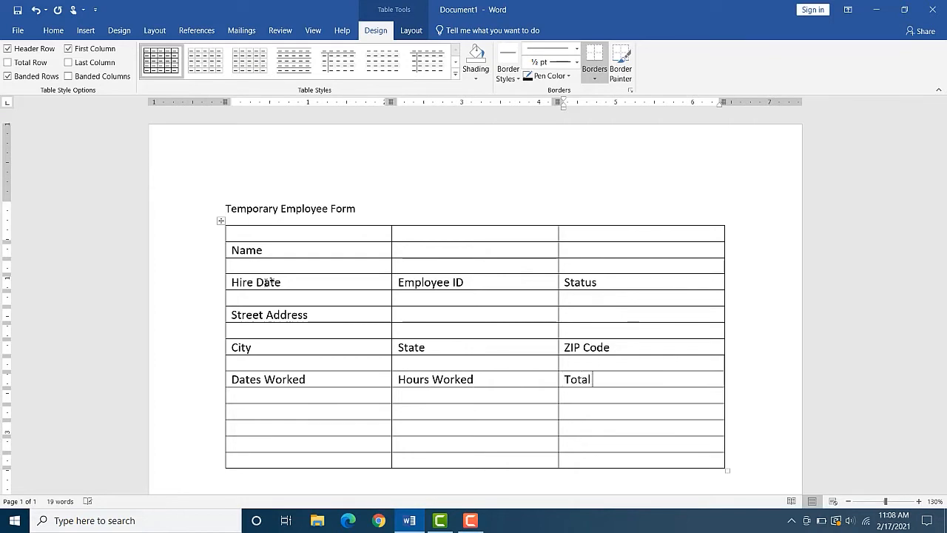
pyautogui.write('Earned')
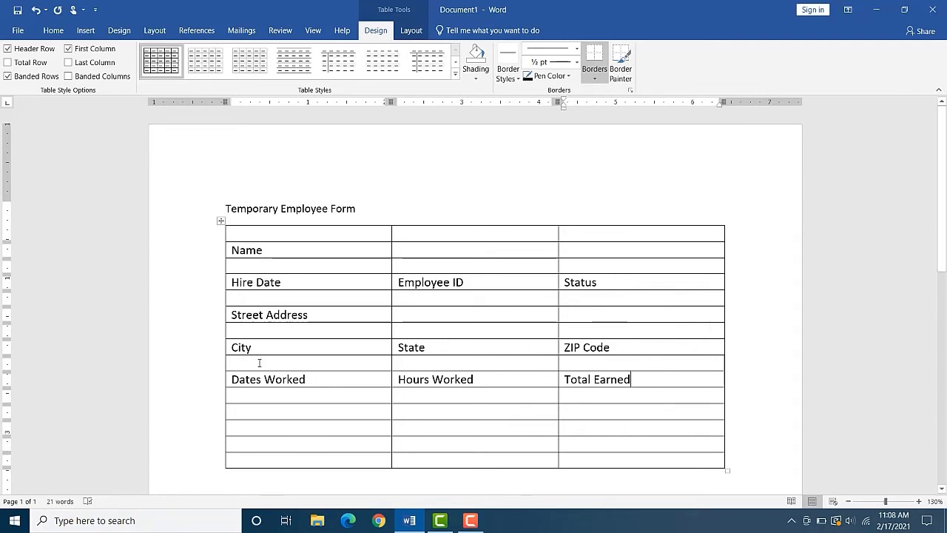
pyautogui.click(247, 461)
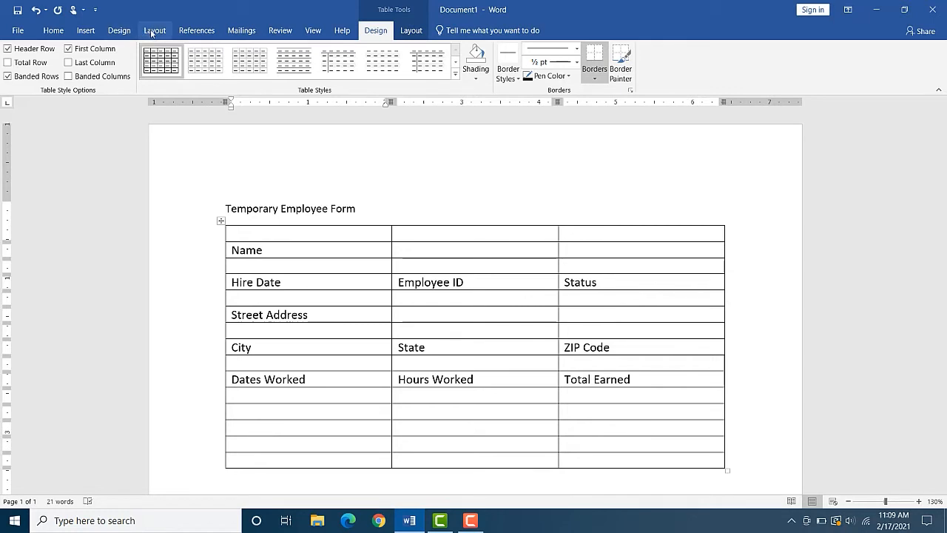
# - Insert a new empty row below the last table row using Insert Below
pyautogui.click(406, 32)
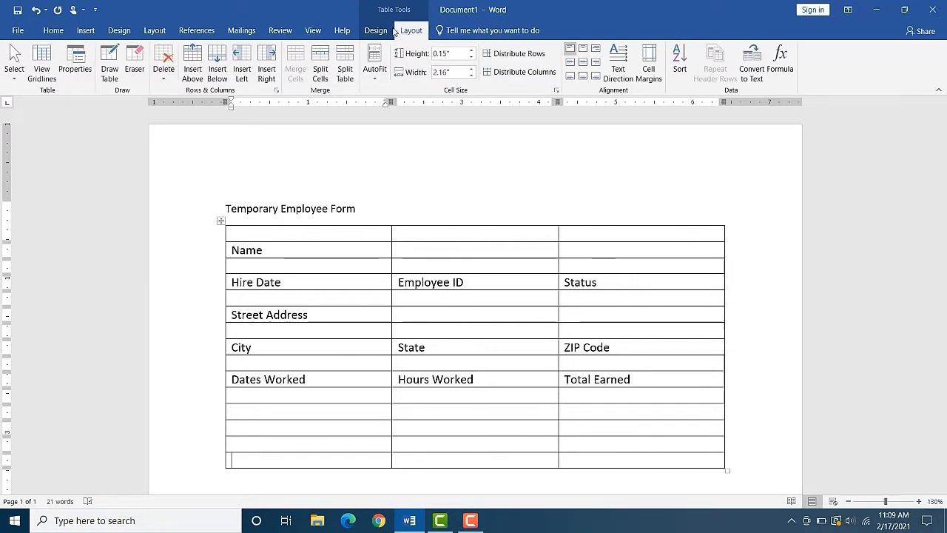
pyautogui.click(217, 65)
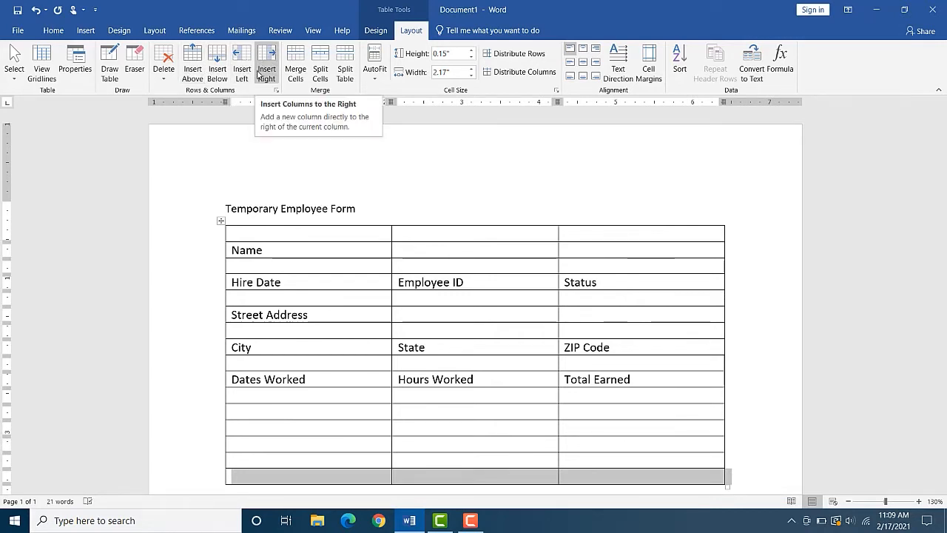
pyautogui.click(167, 69)
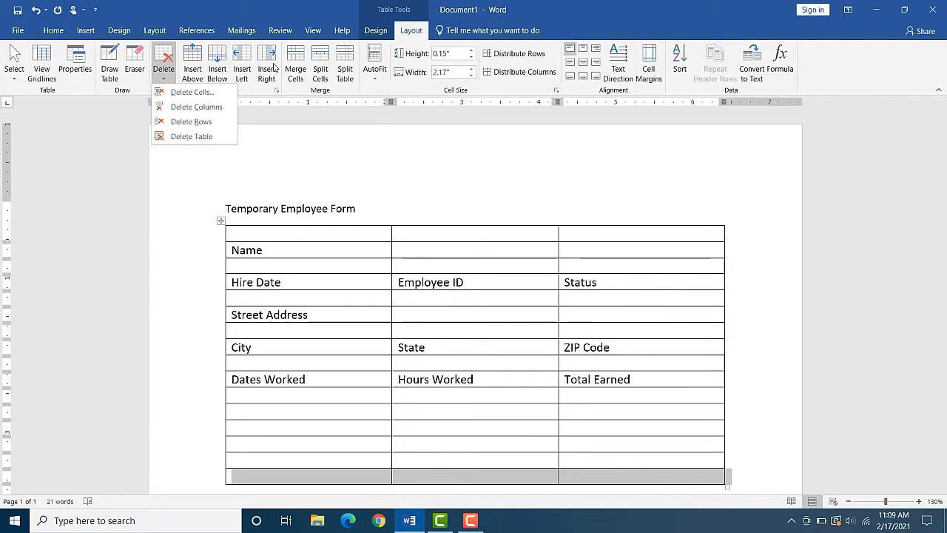
pyautogui.click(307, 378)
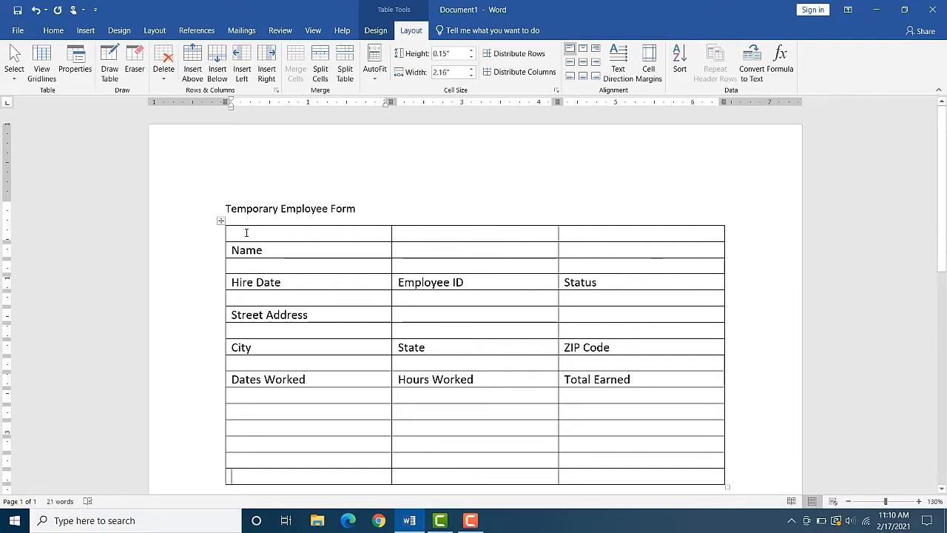
# - Merge the top row, Name row, Street Address row and row under Hire Date into single cells
pyautogui.moveTo(246, 233); pyautogui.dragTo(603, 234)
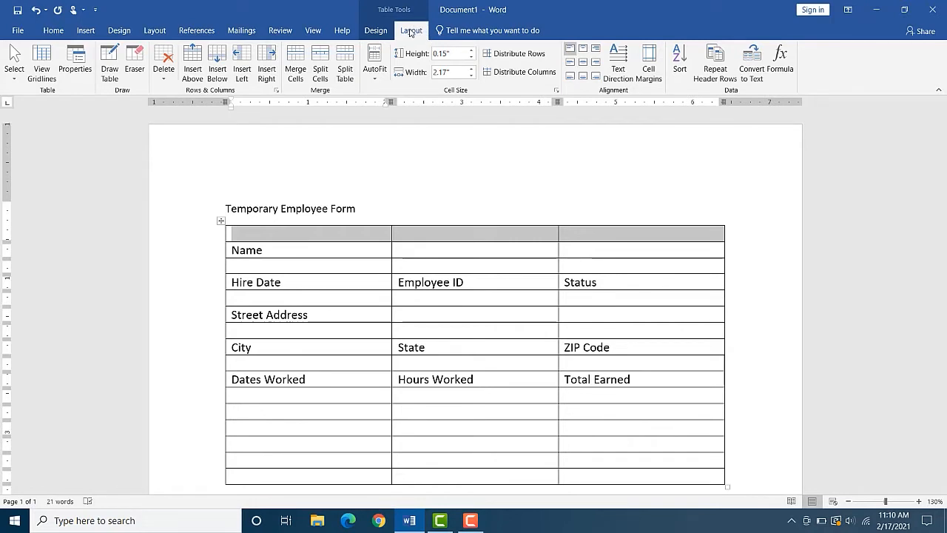
pyautogui.click(294, 68)
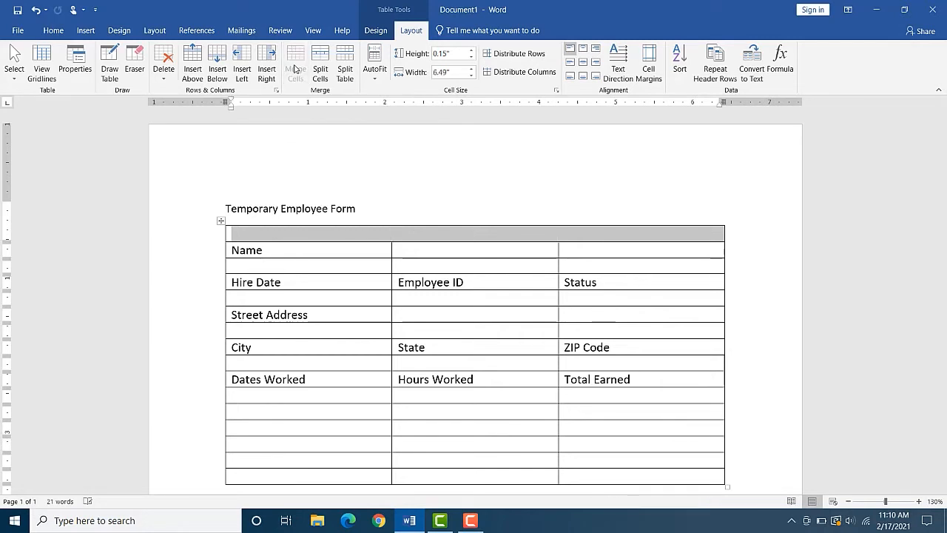
pyautogui.click(322, 272)
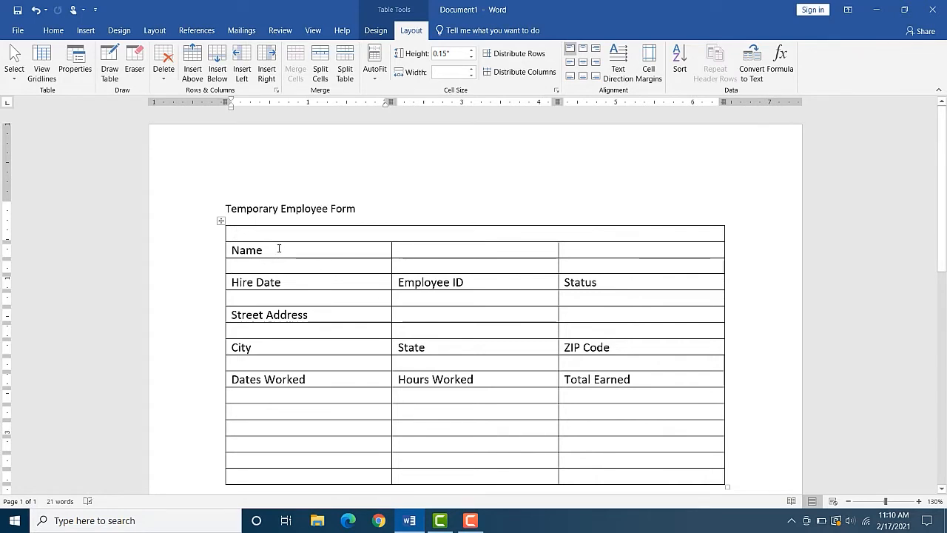
pyautogui.moveTo(279, 248); pyautogui.dragTo(580, 249)
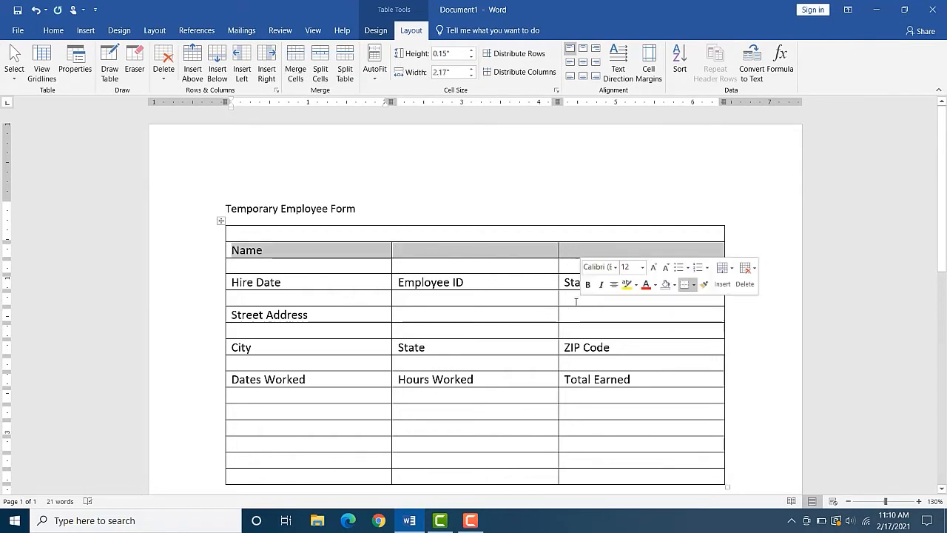
pyautogui.click(294, 71)
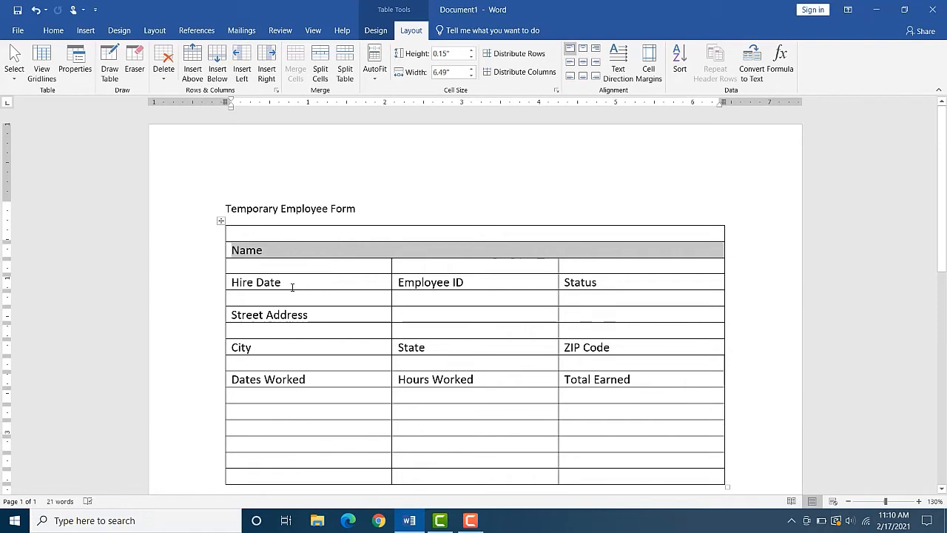
pyautogui.moveTo(287, 315); pyautogui.dragTo(594, 314)
pyautogui.click(296, 73)
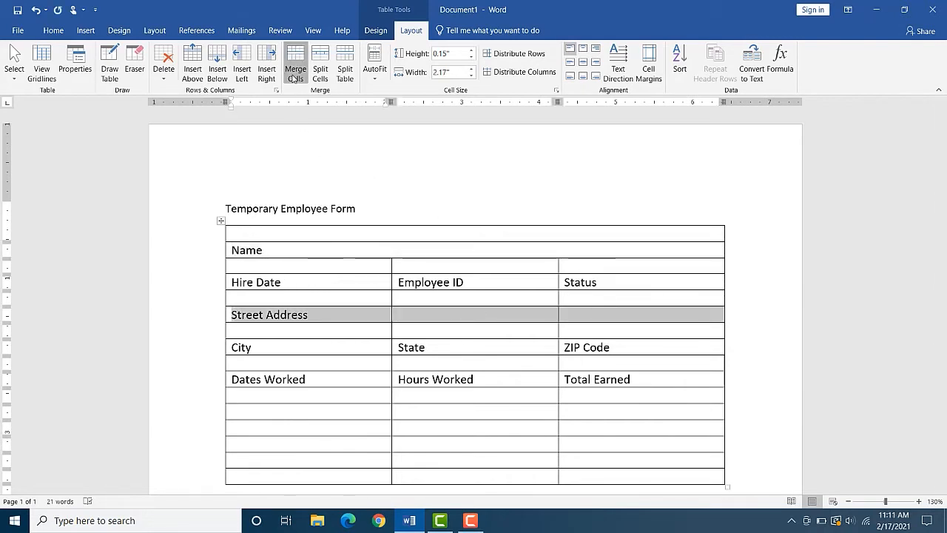
pyautogui.moveTo(262, 299); pyautogui.dragTo(596, 297)
pyautogui.click(298, 73)
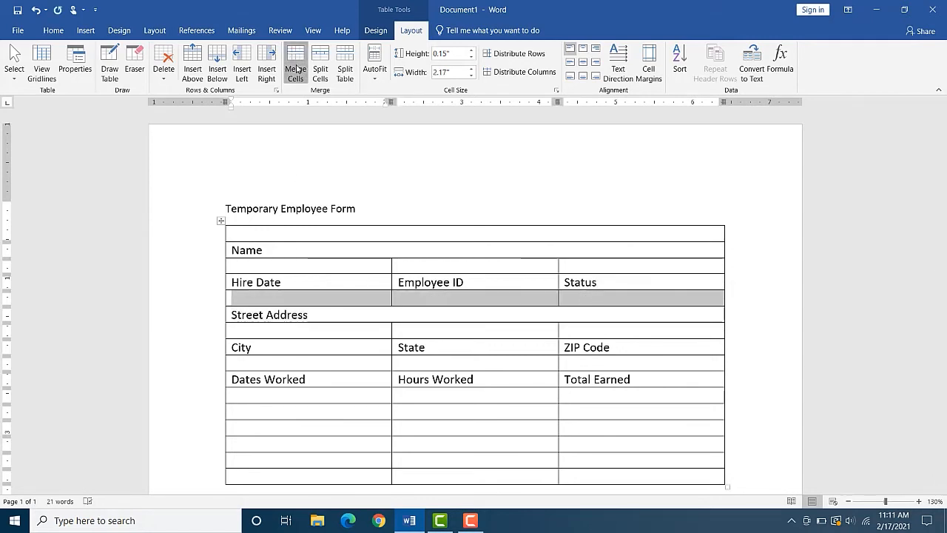
pyautogui.click(308, 337)
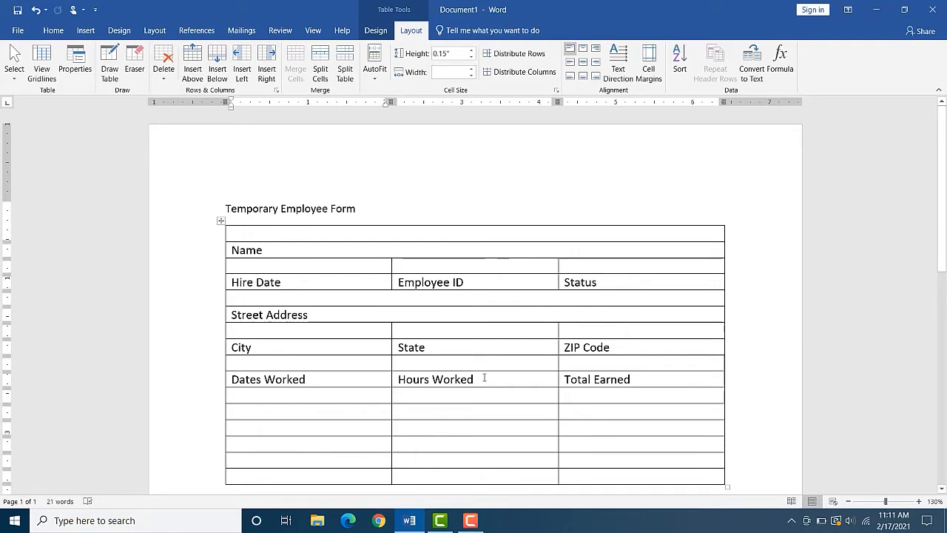
# - Split the Hours Worked column cells into 2 columns and 7 rows
pyautogui.moveTo(453, 381); pyautogui.dragTo(465, 482)
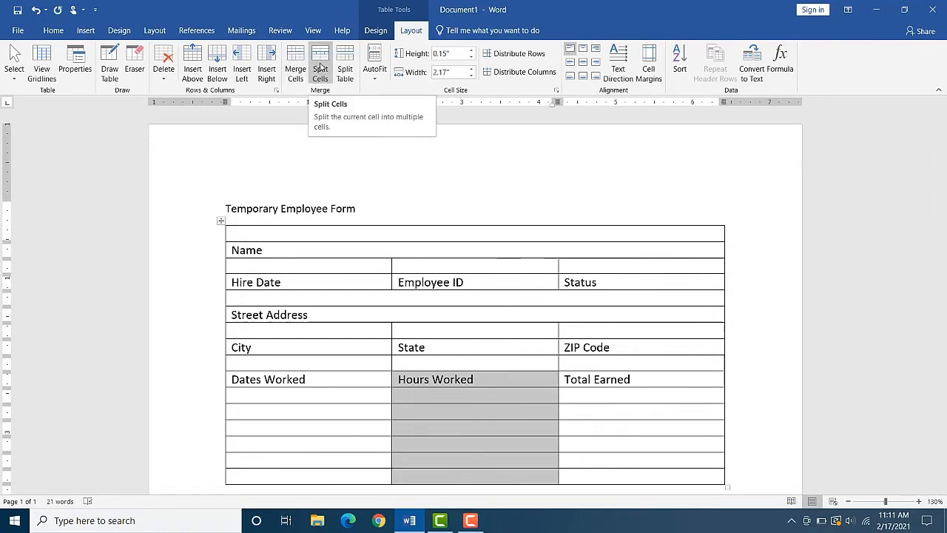
pyautogui.click(322, 68)
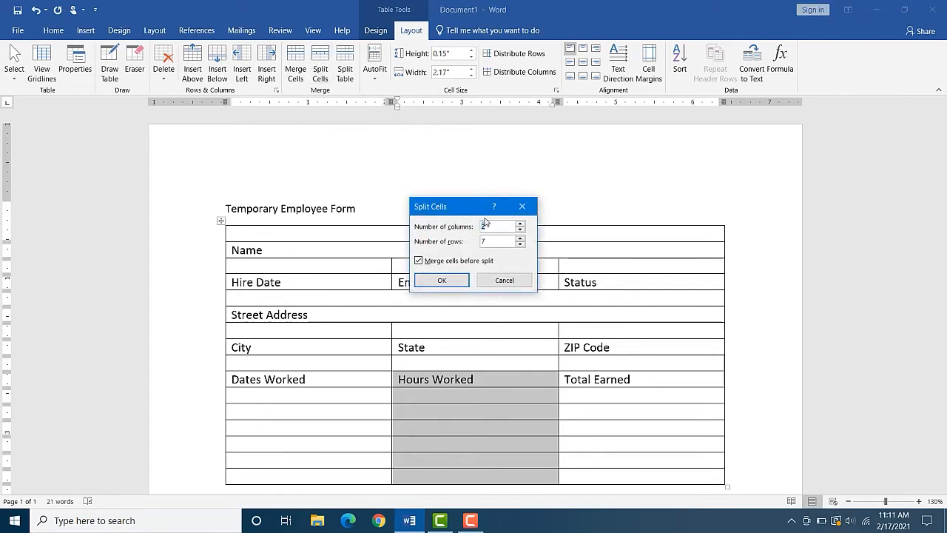
pyautogui.click(456, 281)
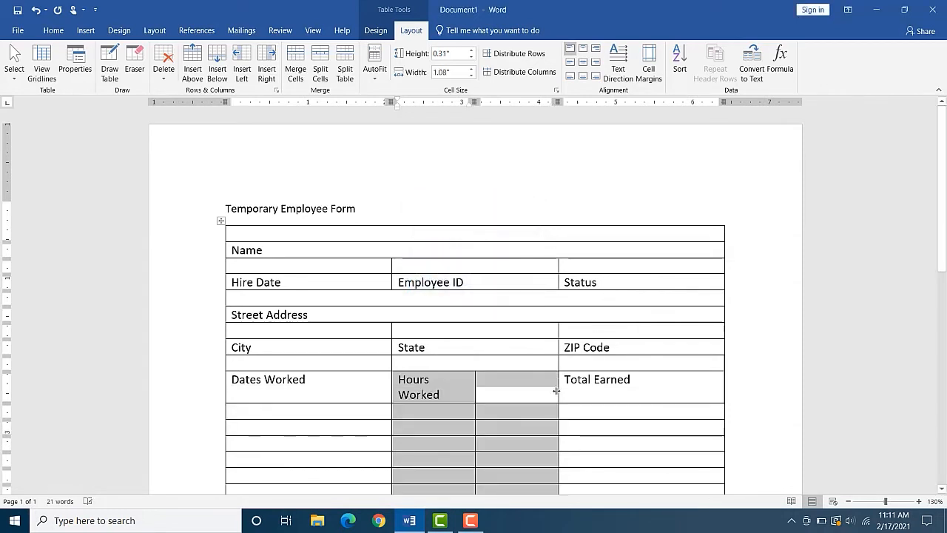
pyautogui.click(441, 394)
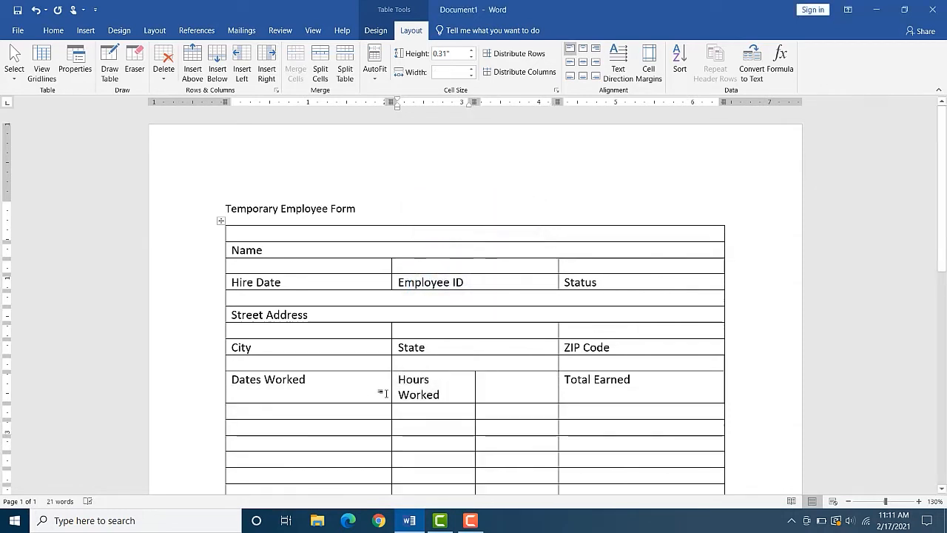
# - Head the new column beside Hours Worked 'Hourly Rate'
pyautogui.click(497, 384)
pyautogui.write('H')
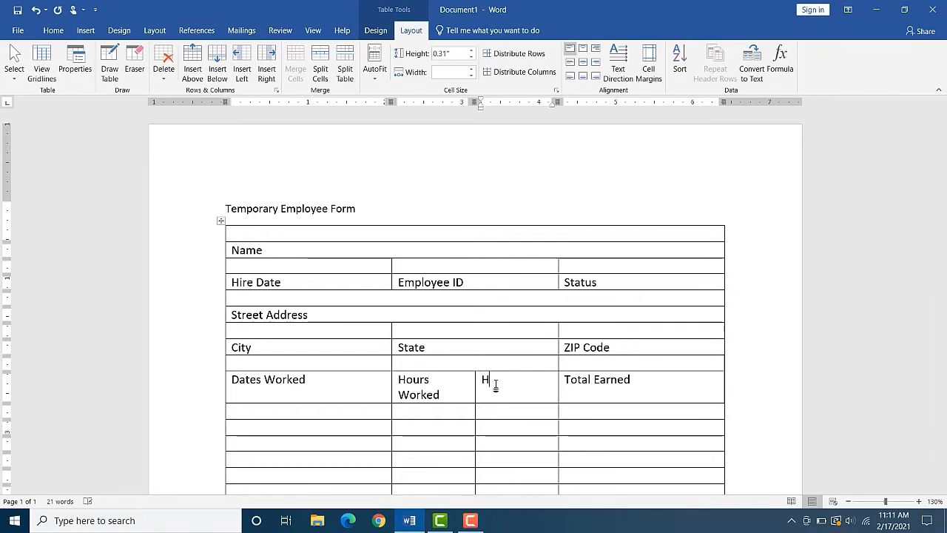
pyautogui.write('ourly Rate')
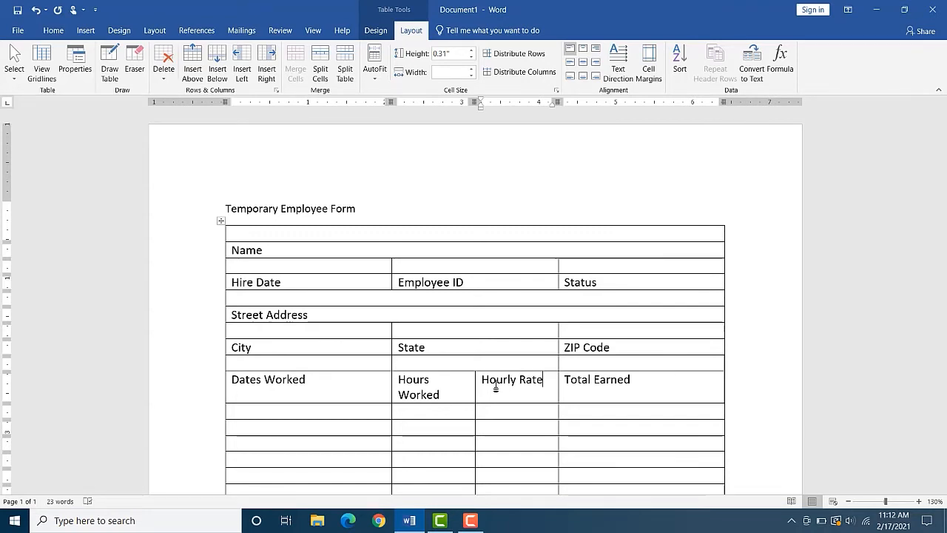
pyautogui.scroll(-1, 331, 232)
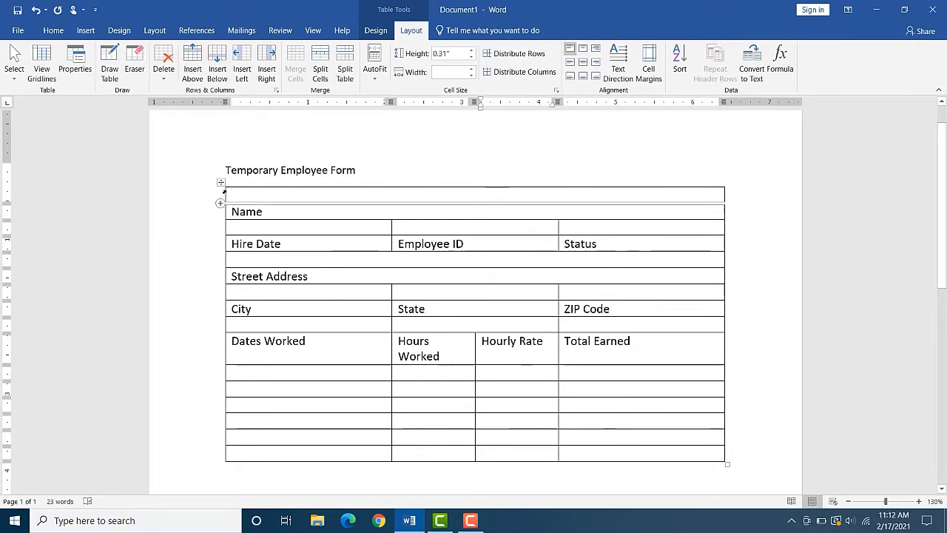
# - Distribute the table's columns evenly so the four hours-section columns share equal widths
pyautogui.click(222, 183)
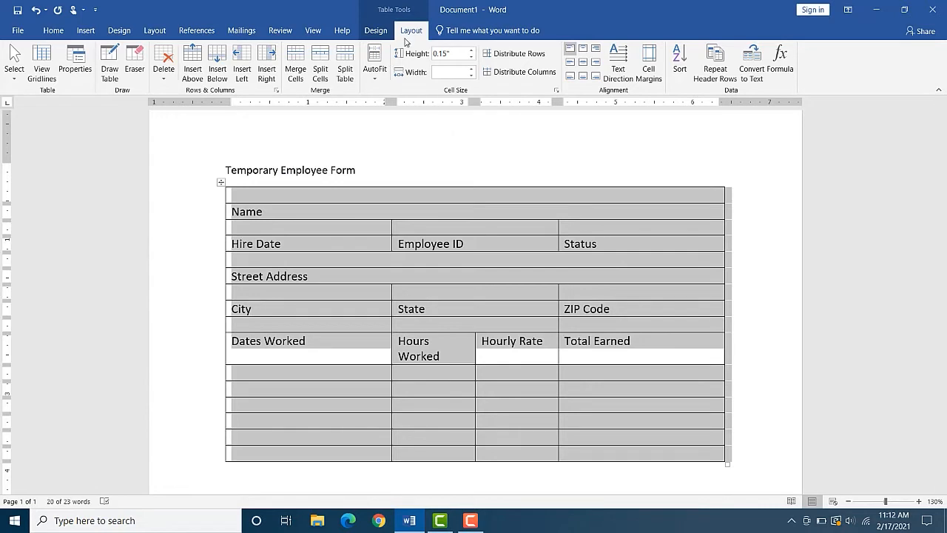
pyautogui.click(526, 72)
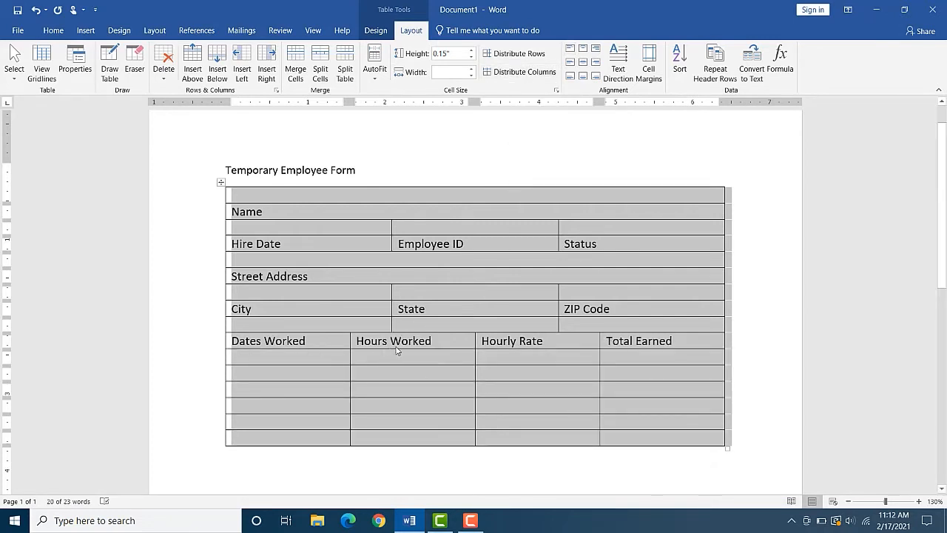
pyautogui.click(630, 341)
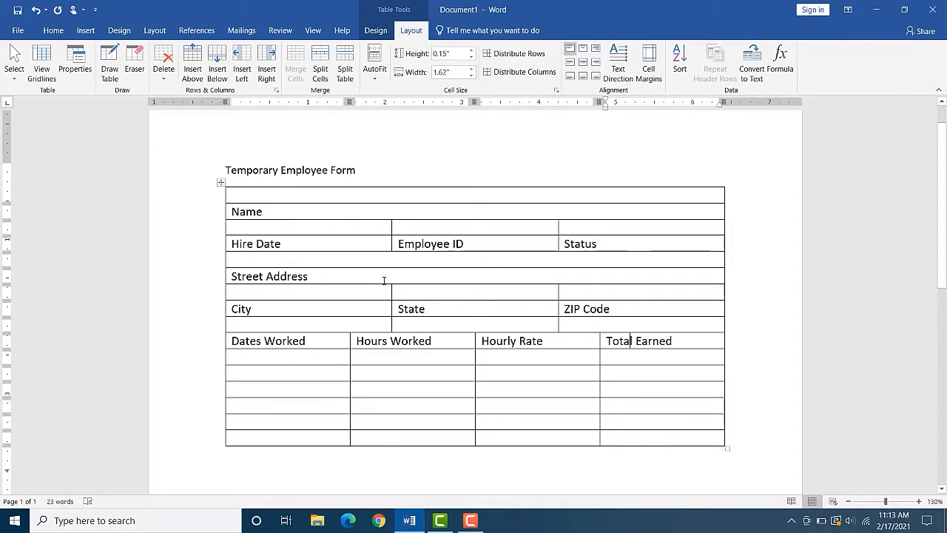
pyautogui.click(194, 198)
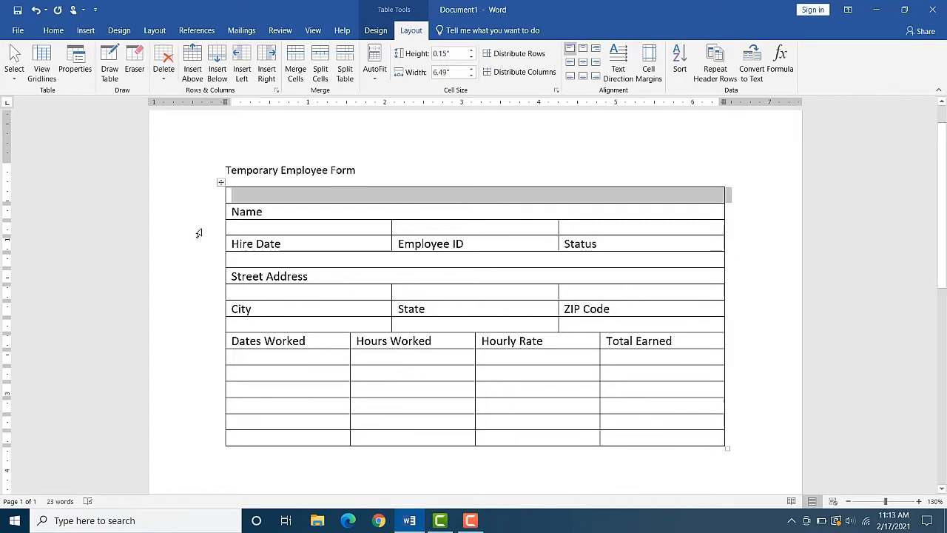
# - Add the empty rows under Name, Hire Date and Street Address to the row selection
pyautogui.keyDown('ctrl'); pyautogui.click(199, 233); pyautogui.keyUp('ctrl')
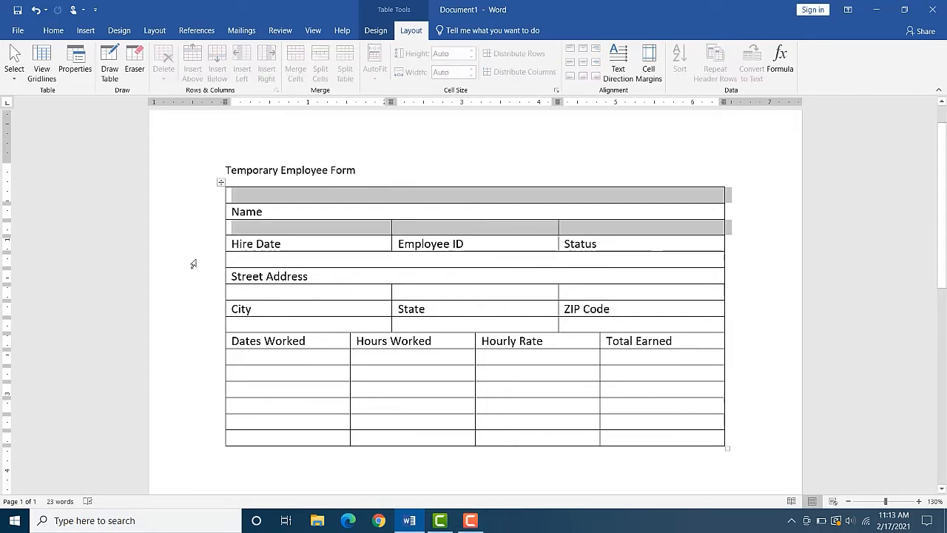
pyautogui.keyDown('ctrl'); pyautogui.click(193, 264); pyautogui.keyUp('ctrl')
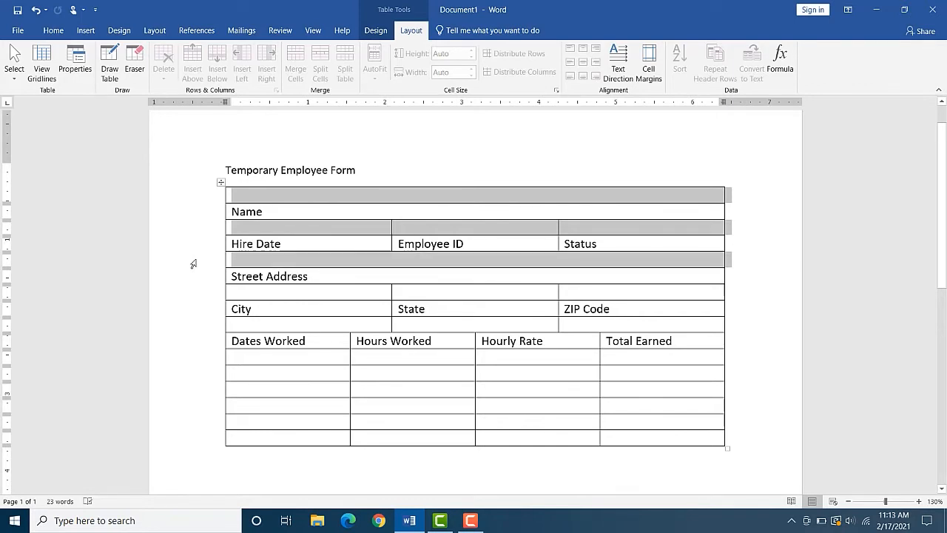
pyautogui.keyDown('ctrl'); pyautogui.click(196, 298); pyautogui.keyUp('ctrl')
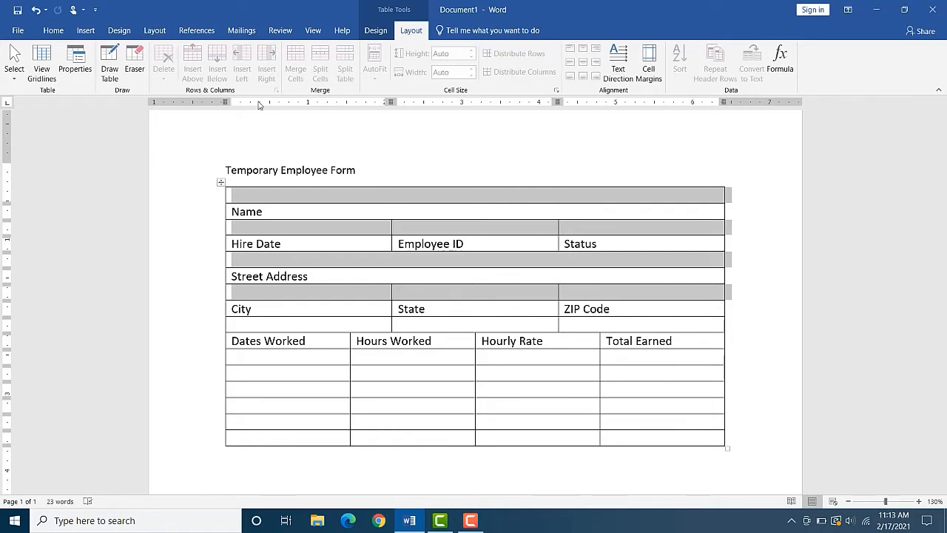
# - In Table Properties, give the selected blank rows a row height of exactly 0.4 inch
pyautogui.click(81, 68)
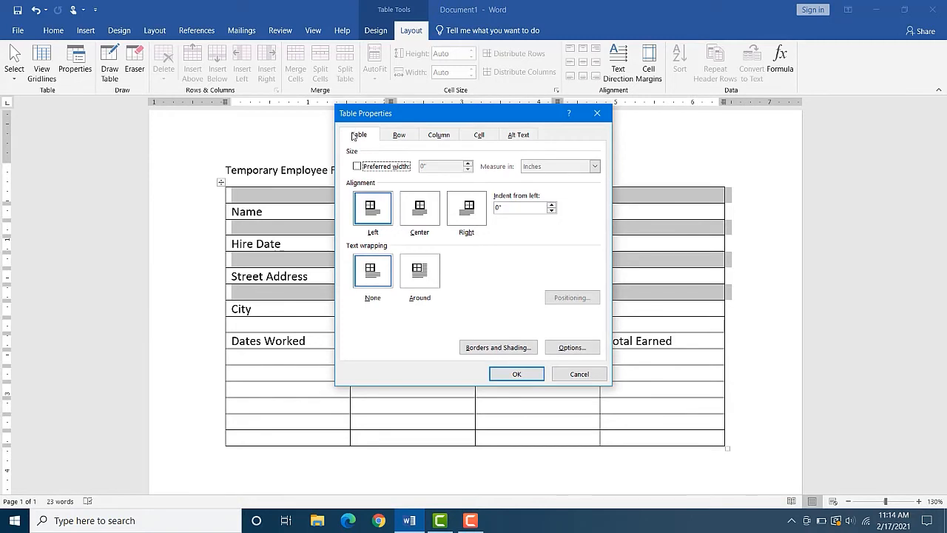
pyautogui.click(398, 135)
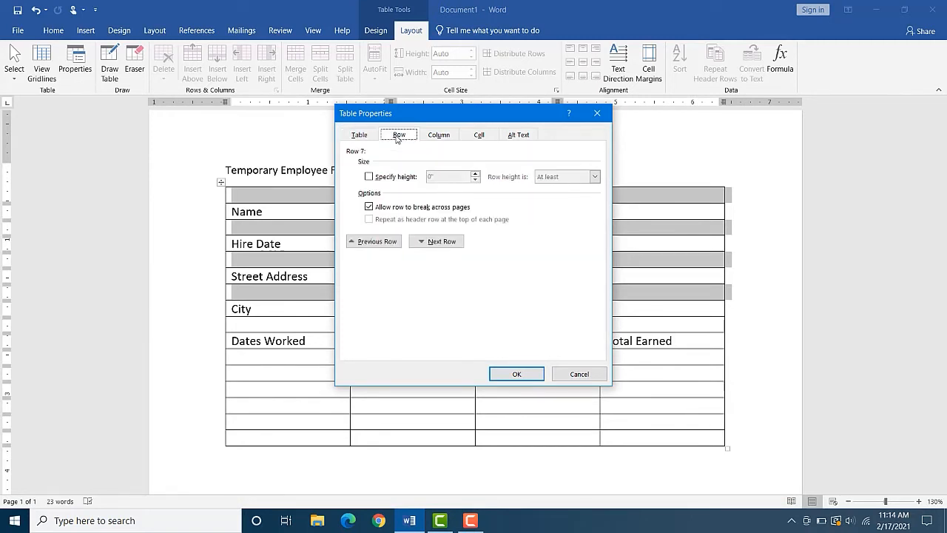
pyautogui.click(369, 177)
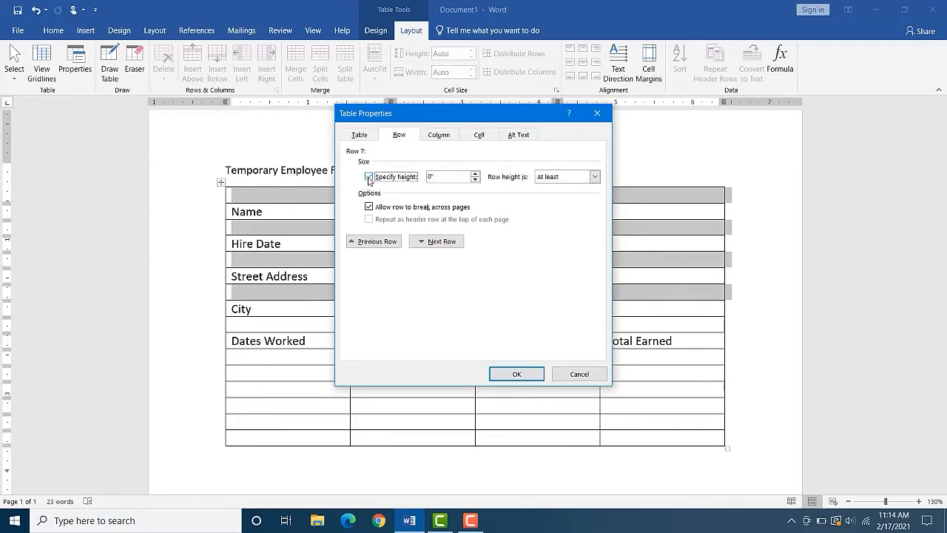
pyautogui.click(460, 176)
pyautogui.doubleClick(461, 176)
pyautogui.press('BackSpace')
pyautogui.click(595, 179)
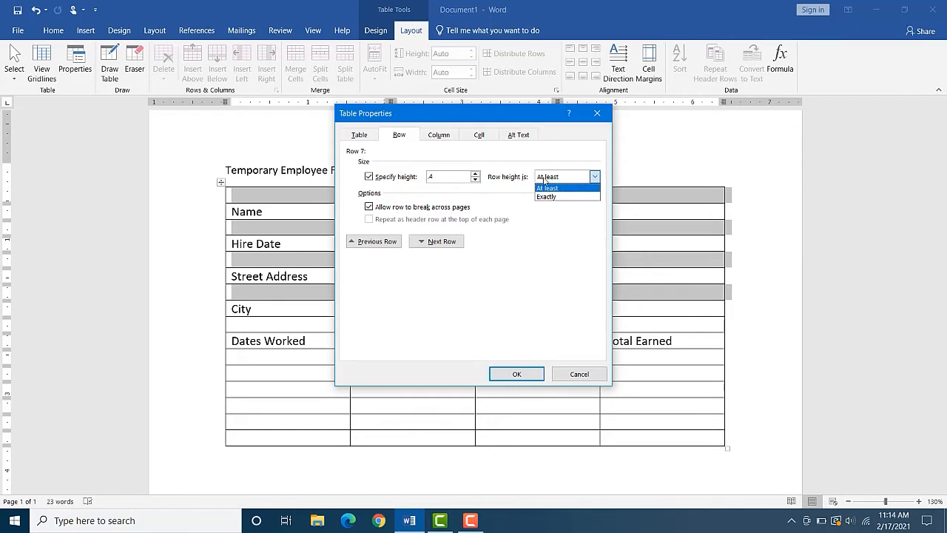
pyautogui.click(561, 197)
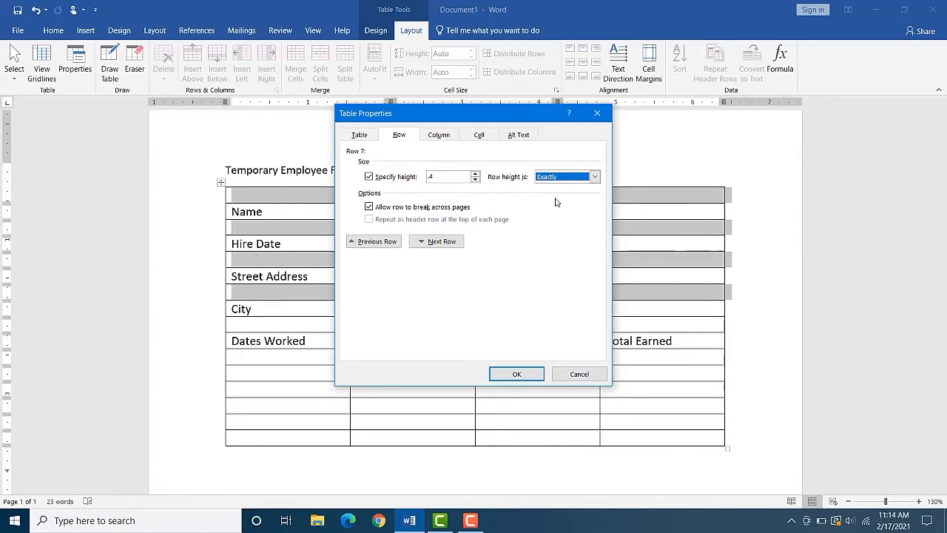
pyautogui.click(518, 374)
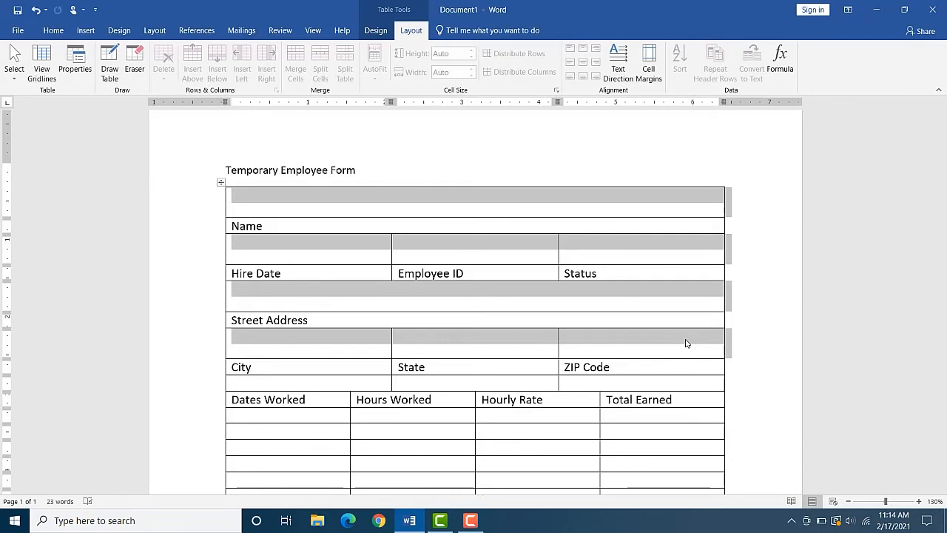
# - Align all of the table's cell text centre-left
pyautogui.click(388, 226)
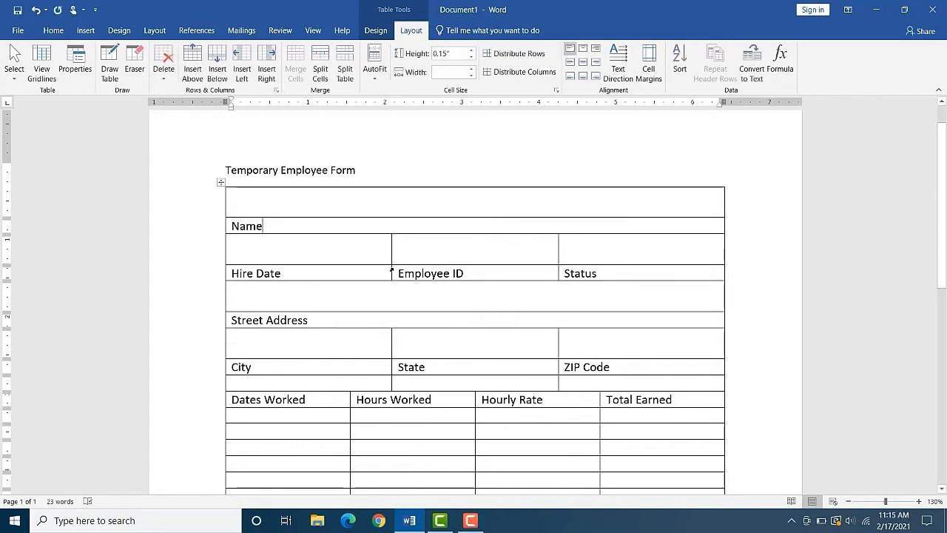
pyautogui.click(222, 183)
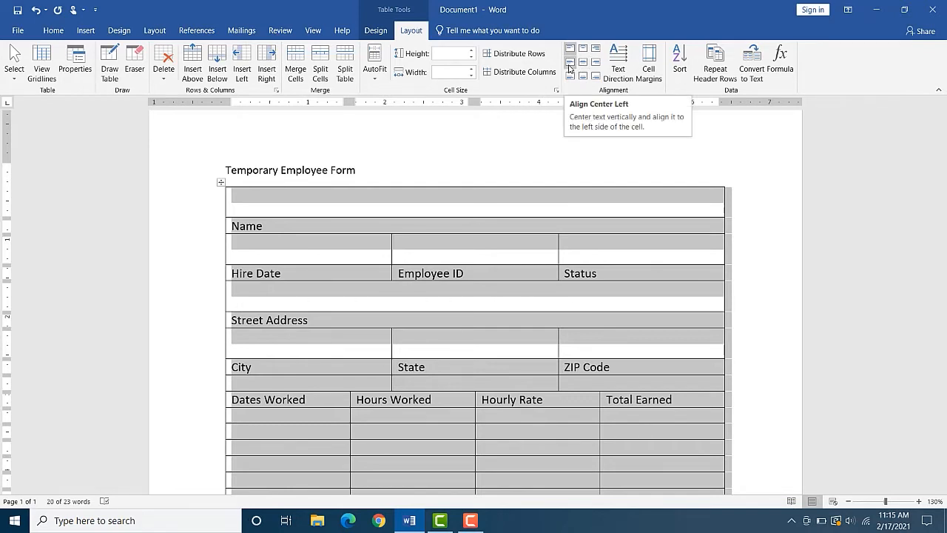
pyautogui.click(569, 65)
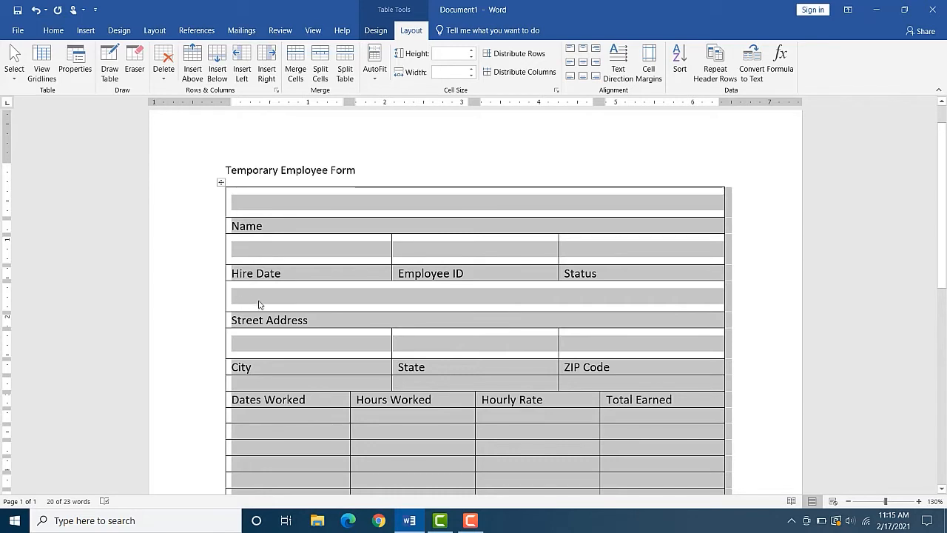
pyautogui.click(269, 347)
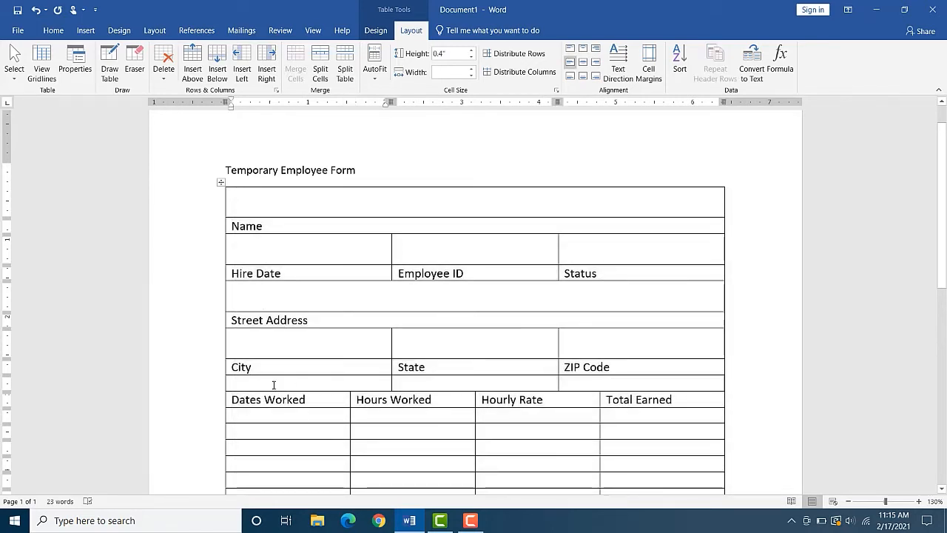
# - Merge the three empty cells below City, State and ZIP Code into a single cell
pyautogui.click(328, 381)
pyautogui.moveTo(372, 381); pyautogui.dragTo(577, 383)
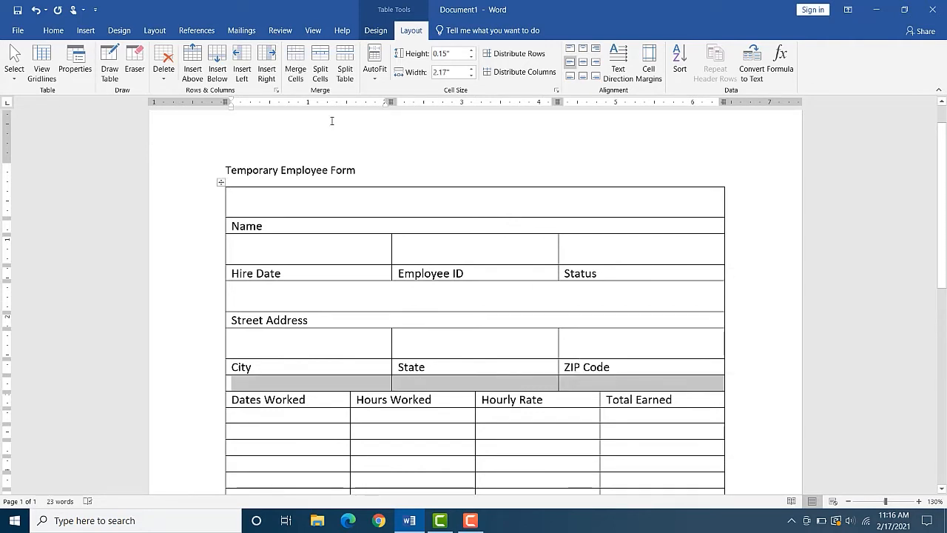
pyautogui.click(295, 64)
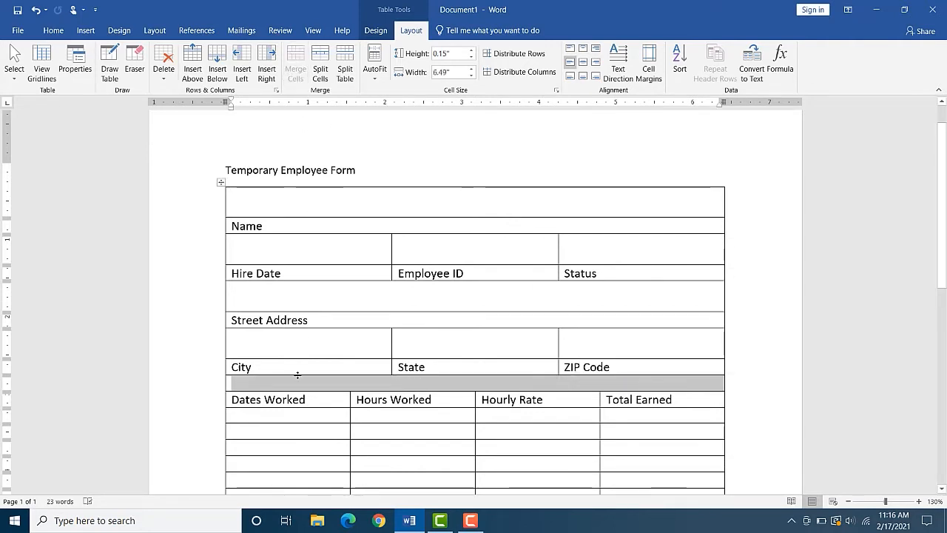
pyautogui.click(486, 382)
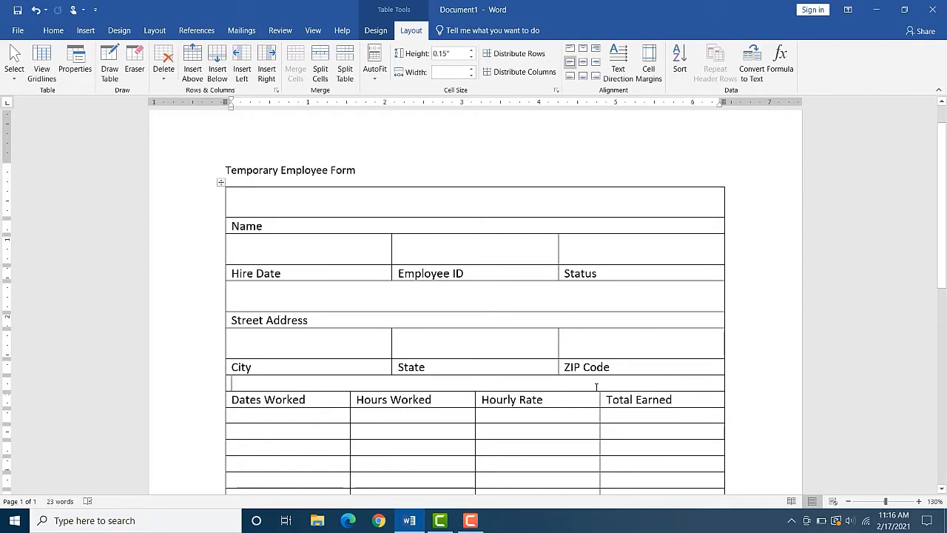
pyautogui.scroll(-1, 417, 301)
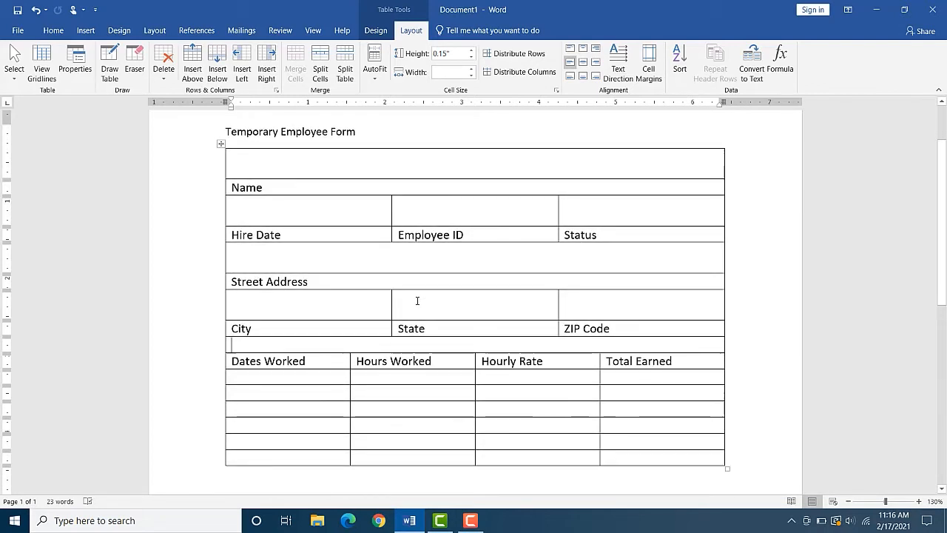
pyautogui.scroll(1, 429, 290)
pyautogui.click(440, 257)
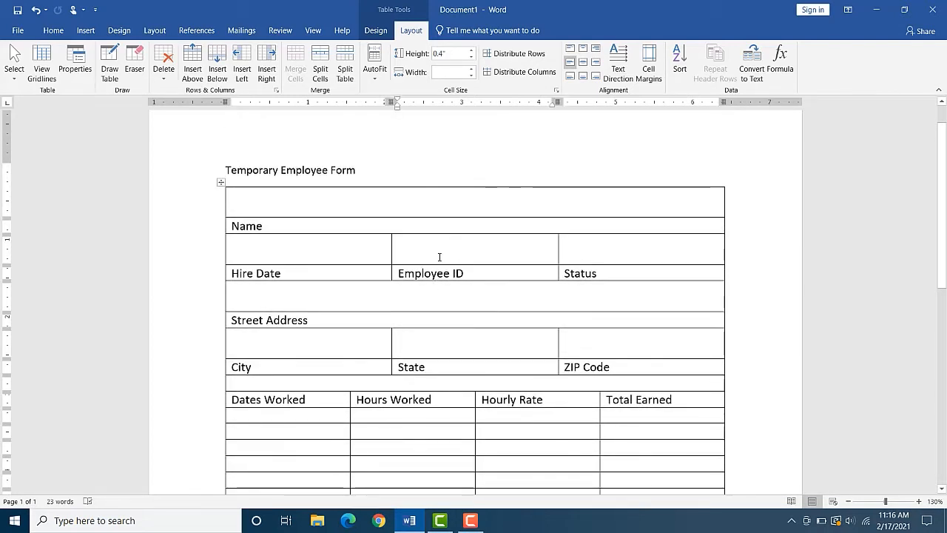
# - Apply the List Table 1 Light - Accent 5 style from the table styles gallery
pyautogui.click(380, 36)
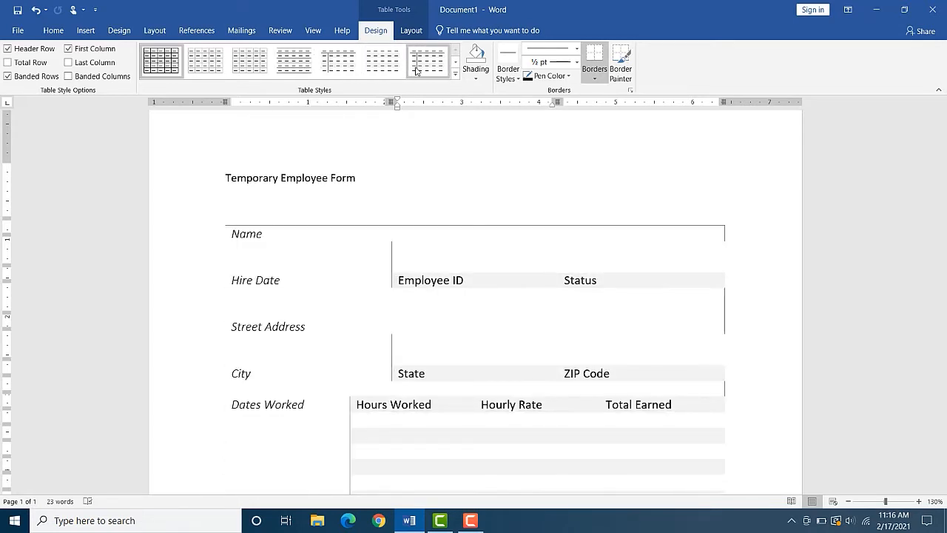
pyautogui.click(456, 77)
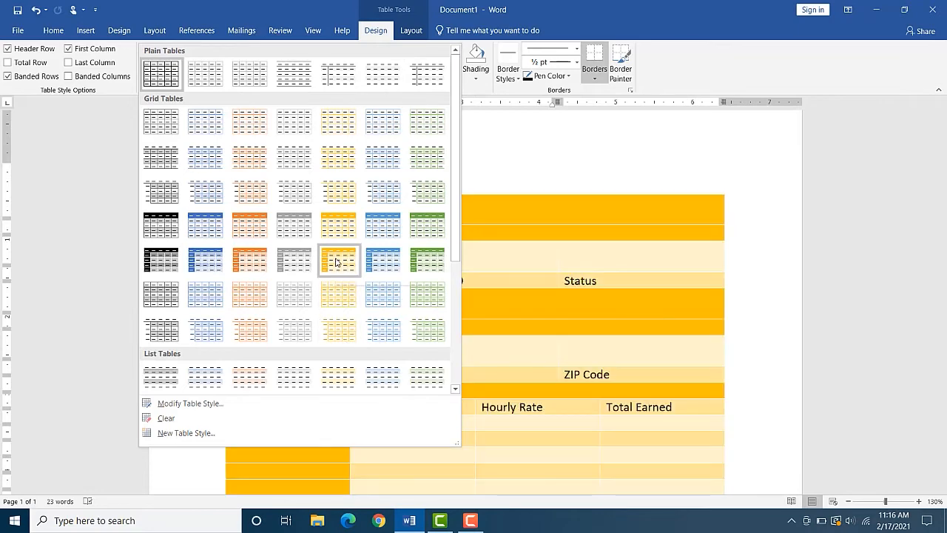
pyautogui.scroll(-2, 334, 263)
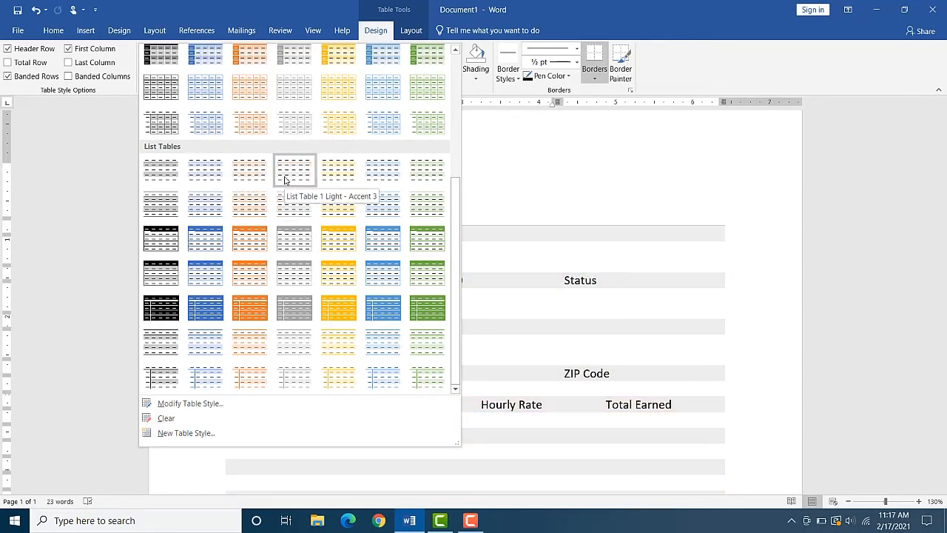
pyautogui.click(389, 179)
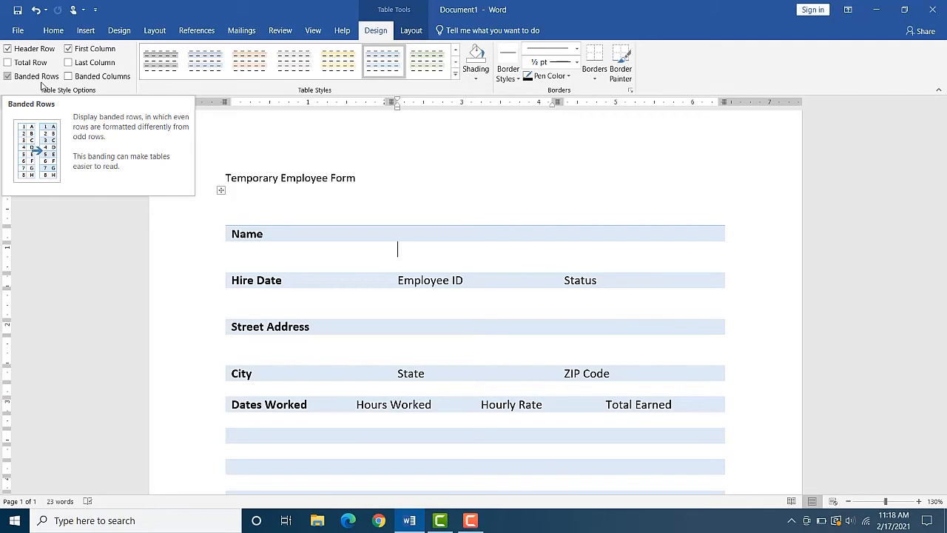
# - Uncheck First Column in Table Style Options so the labels aren't bold
pyautogui.click(69, 48)
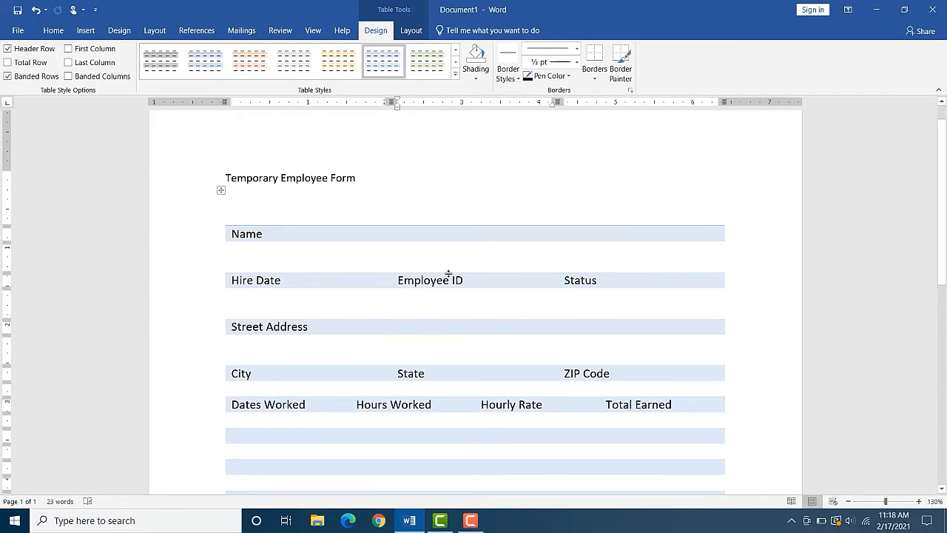
# - Select the table and set the border pen to Blue, Accent 5, Darker 50% at 1 pt
pyautogui.click(222, 191)
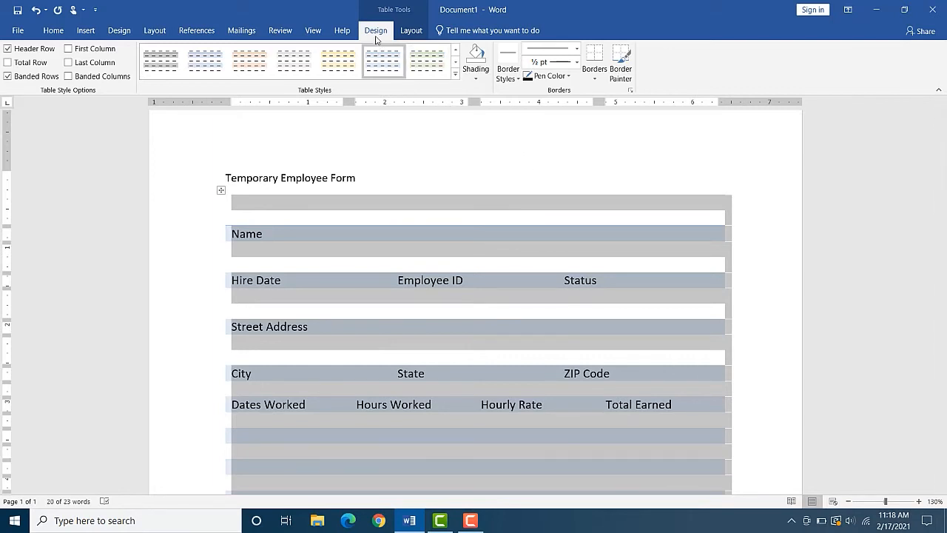
pyautogui.click(560, 78)
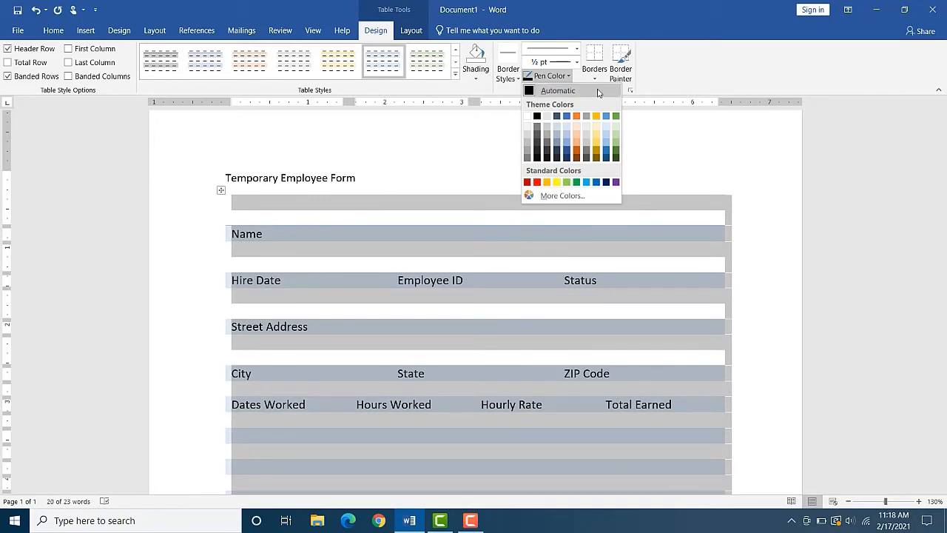
pyautogui.click(608, 158)
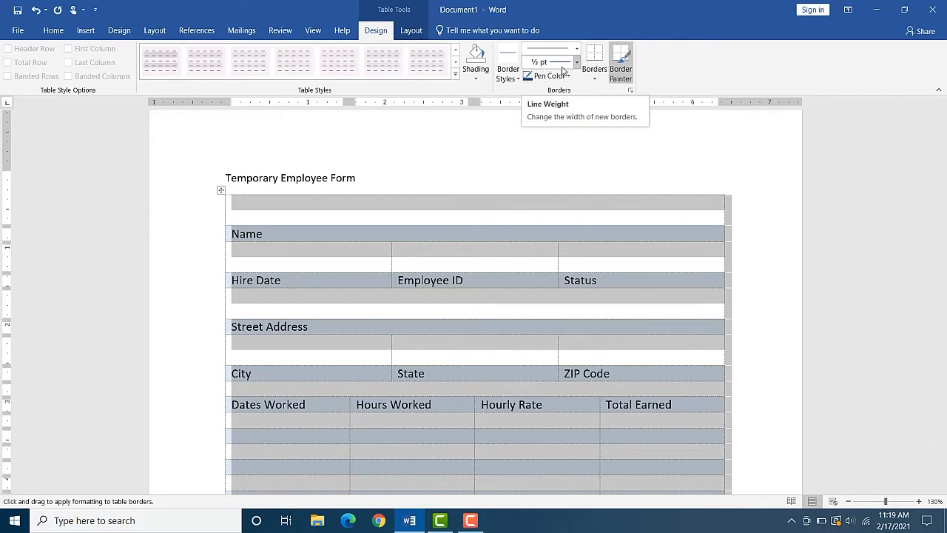
pyautogui.click(577, 63)
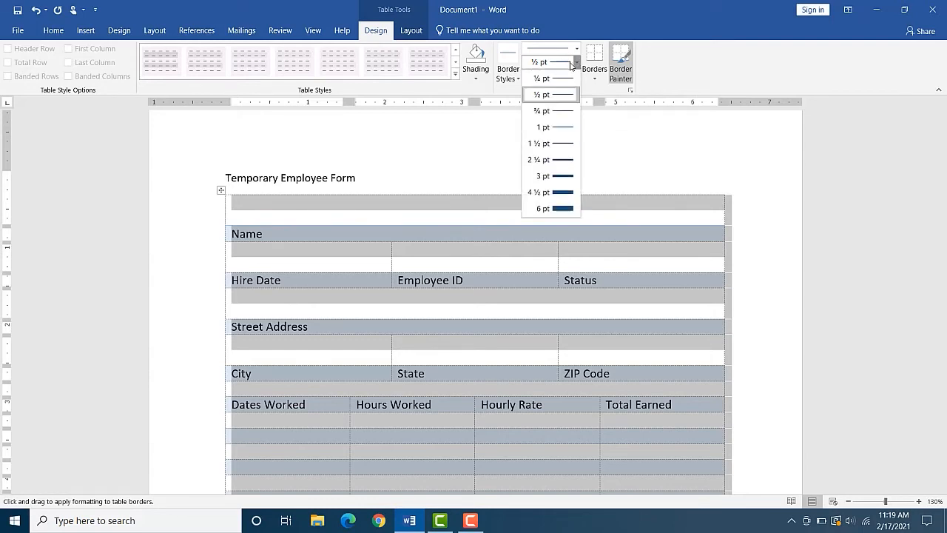
pyautogui.click(548, 129)
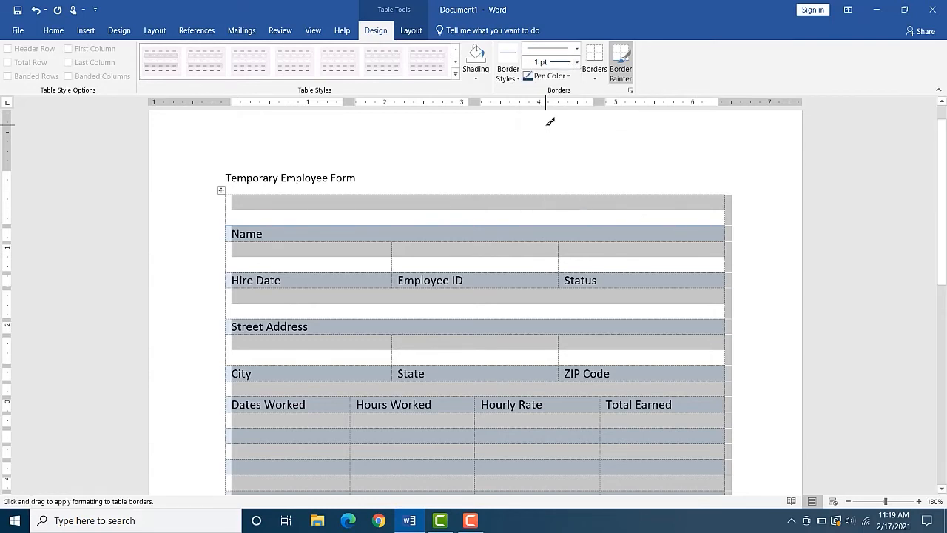
# - Apply the dark blue 1 pt borders to every cell edge of the table
pyautogui.click(594, 74)
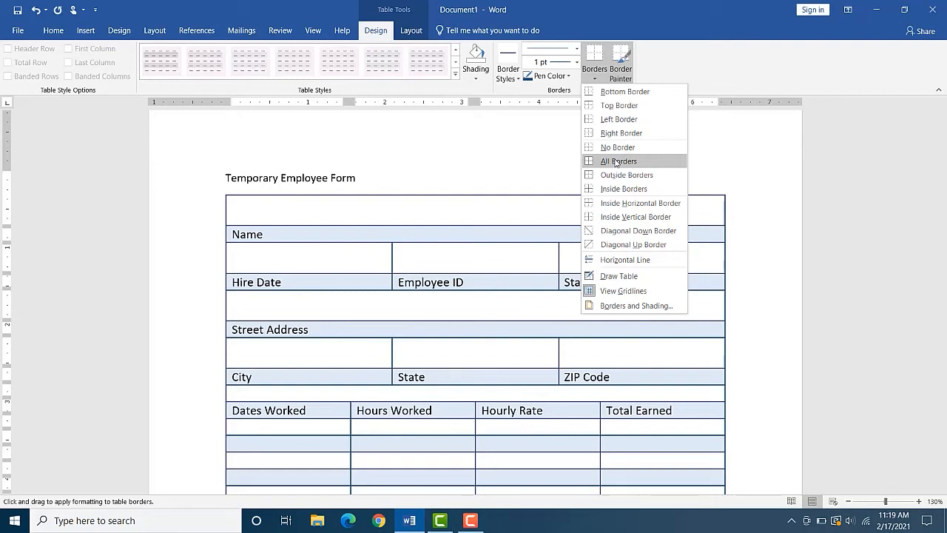
pyautogui.click(616, 161)
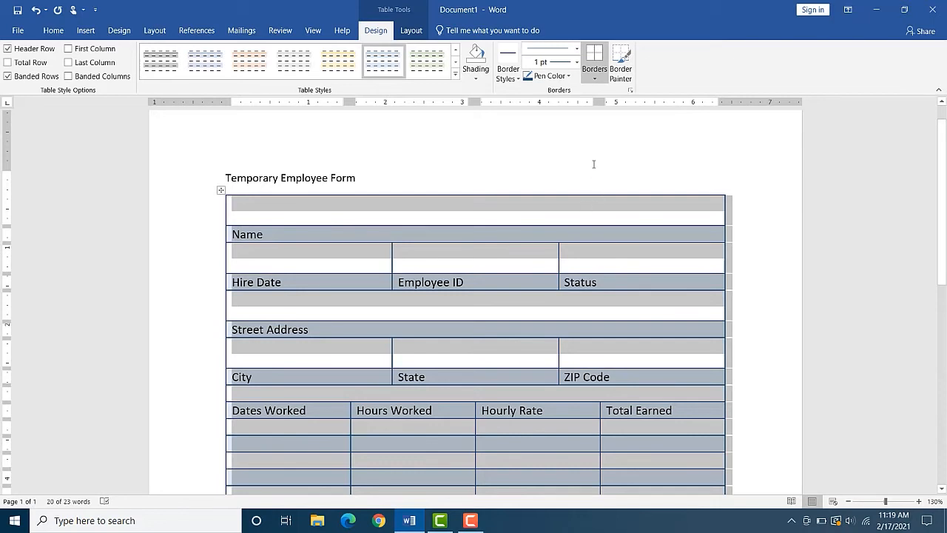
pyautogui.scroll(-2, 562, 186)
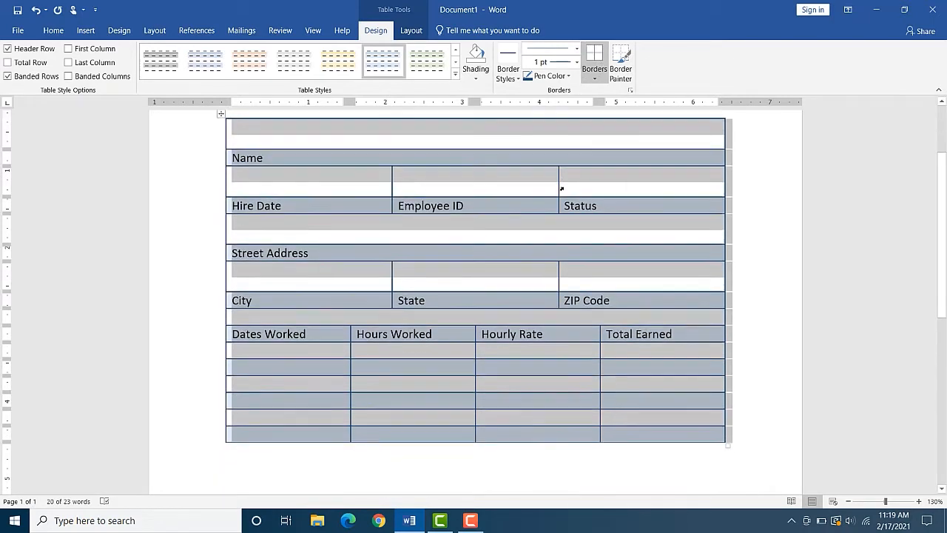
pyautogui.click(414, 349)
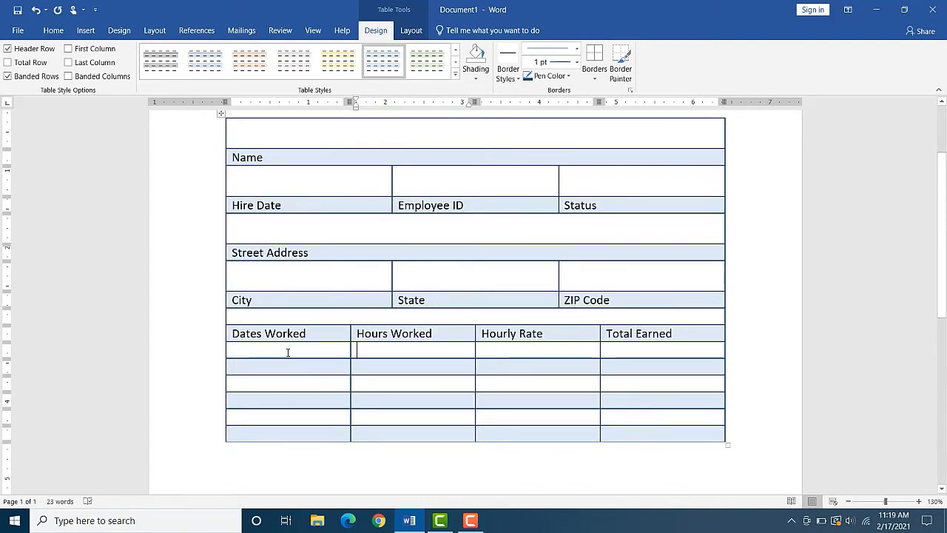
# - Set the shading of the three blank hours-table rows to No Color
pyautogui.moveTo(206, 375)
pyautogui.moveTo(197, 368); pyautogui.dragTo(194, 400)
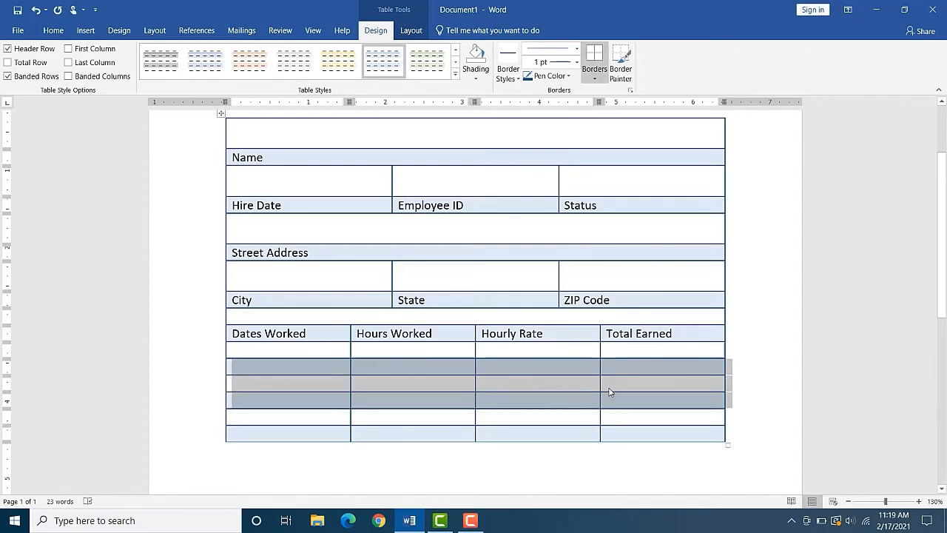
pyautogui.click(476, 76)
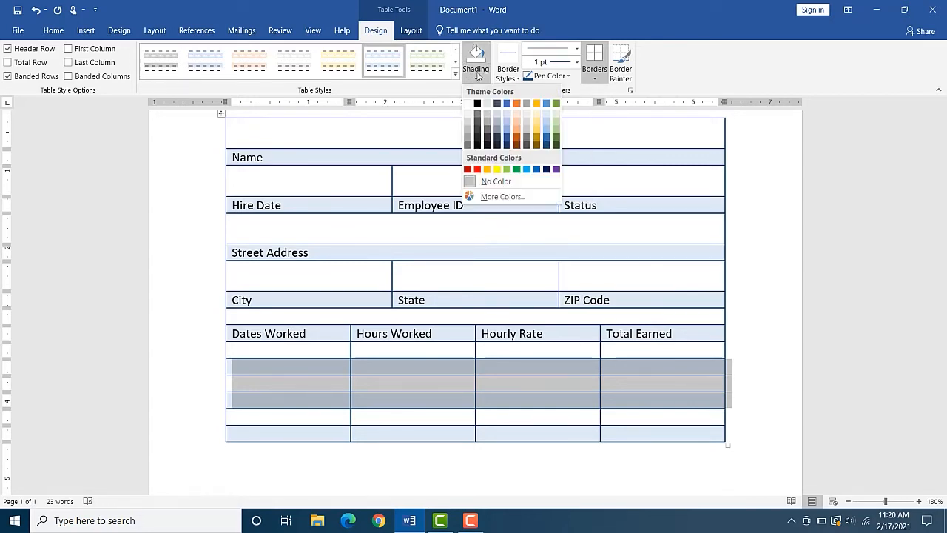
pyautogui.click(505, 184)
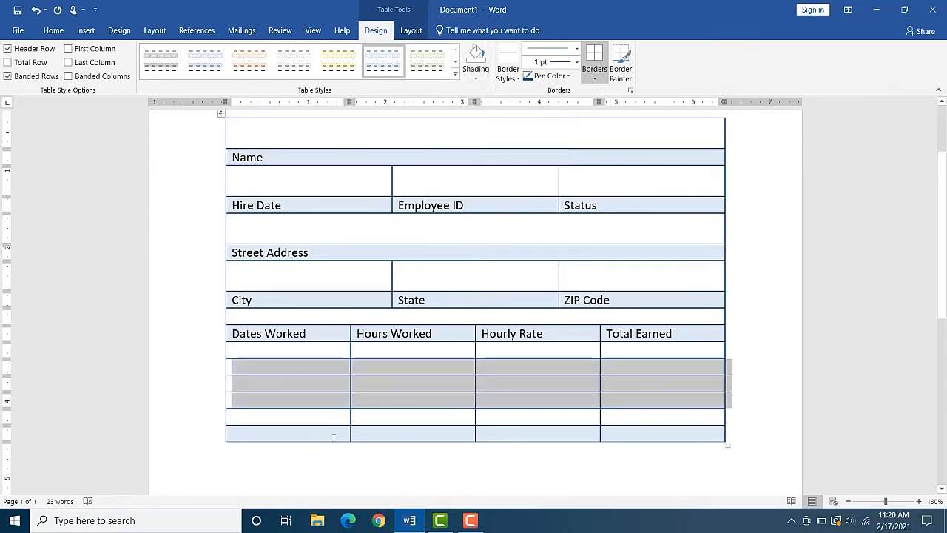
pyautogui.click(407, 432)
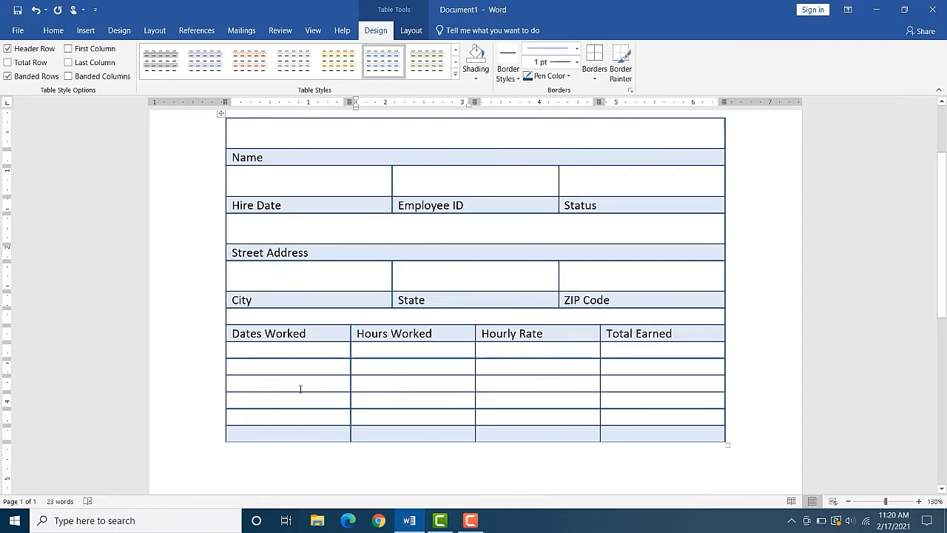
pyautogui.scroll(1, 565, 402)
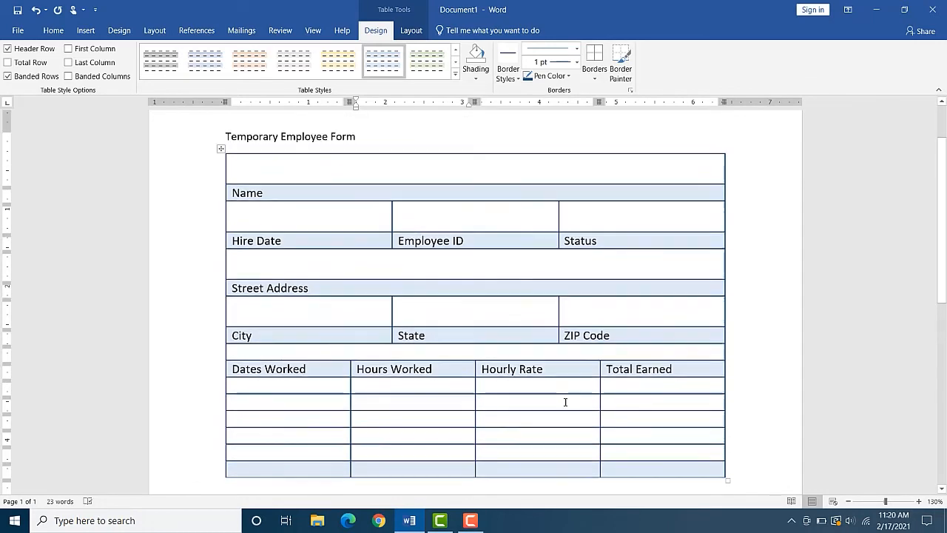
pyautogui.scroll(1, 565, 401)
pyautogui.scroll(-2, 565, 402)
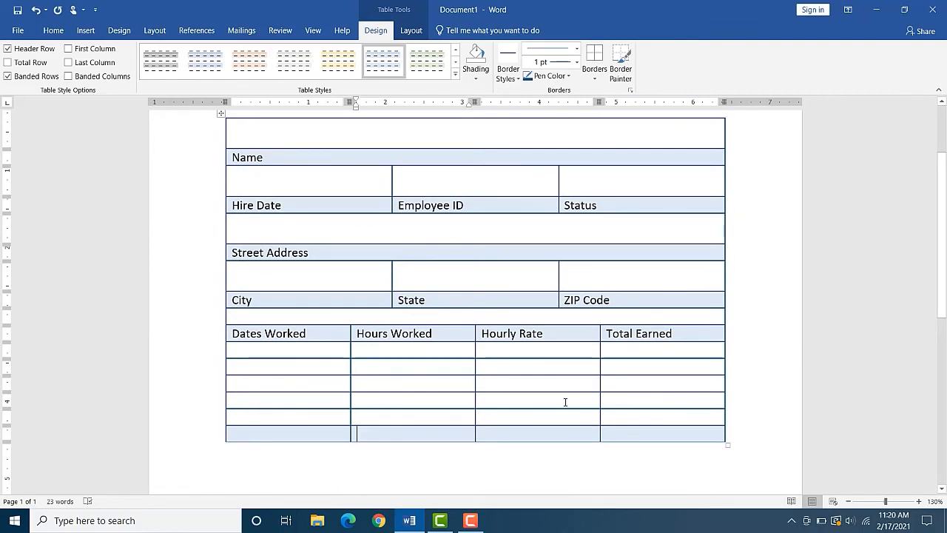
# - Center the heading row text from Dates Worked through Total Earned using Home's Center
pyautogui.click(191, 338)
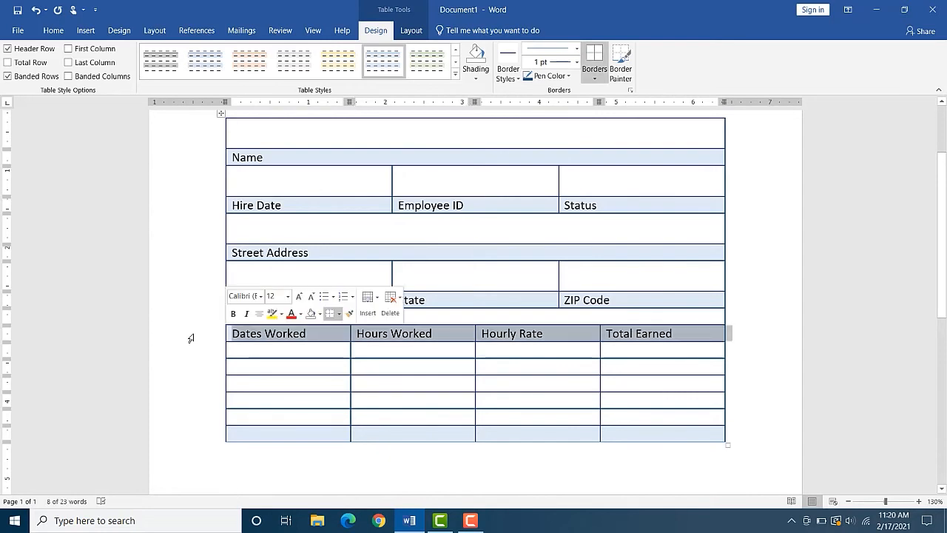
pyautogui.click(412, 30)
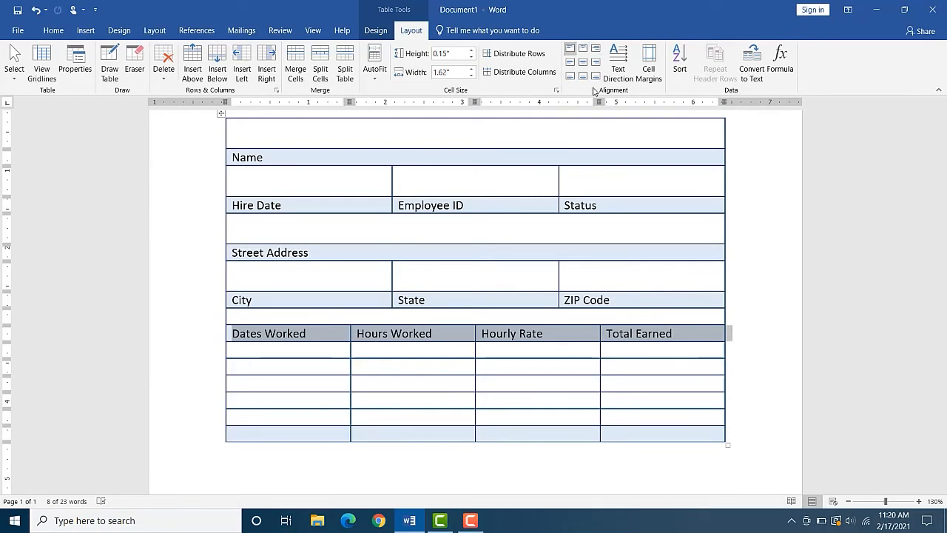
pyautogui.click(53, 31)
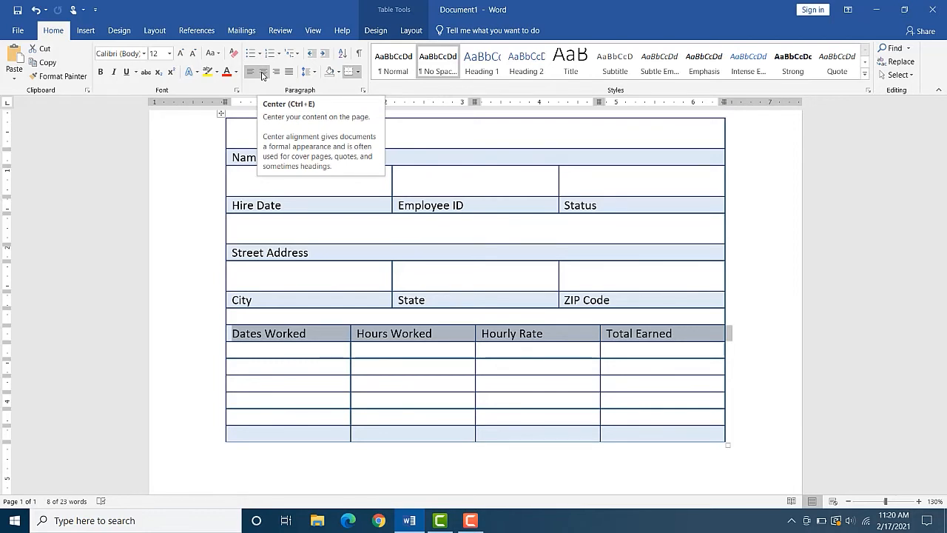
pyautogui.click(265, 73)
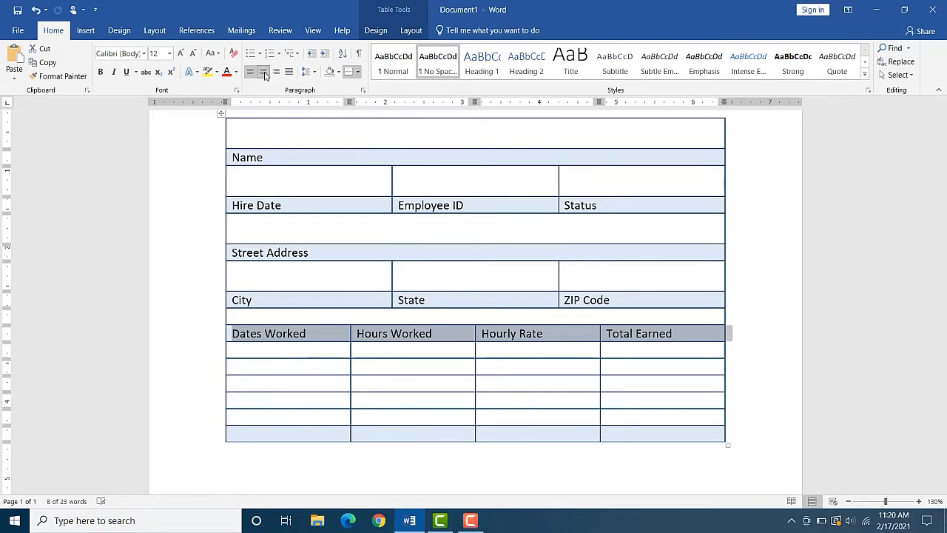
pyautogui.click(528, 351)
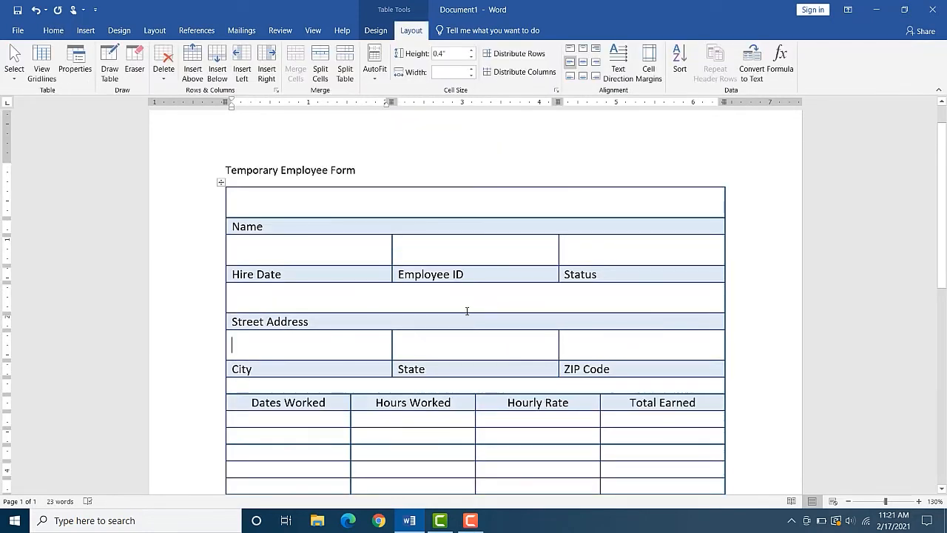
pyautogui.click(259, 202)
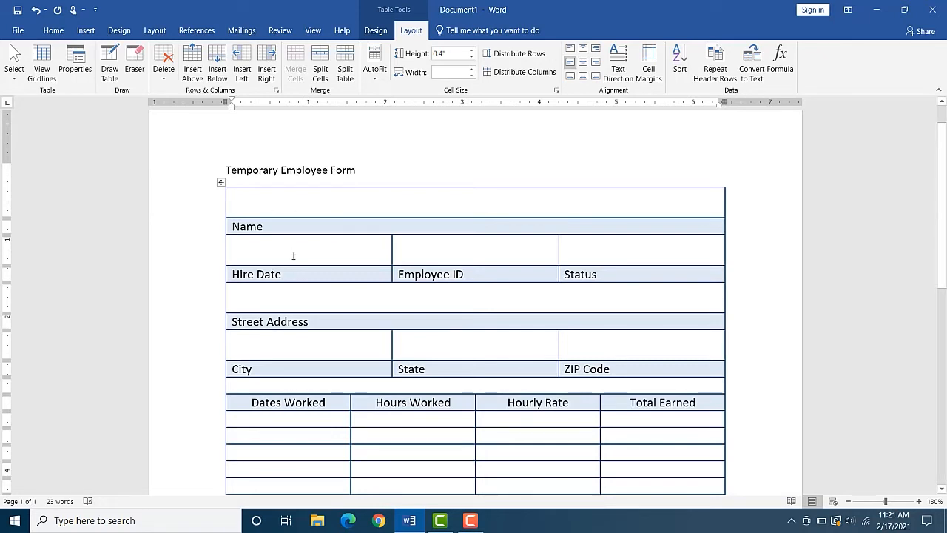
pyautogui.scroll(-1, 294, 255)
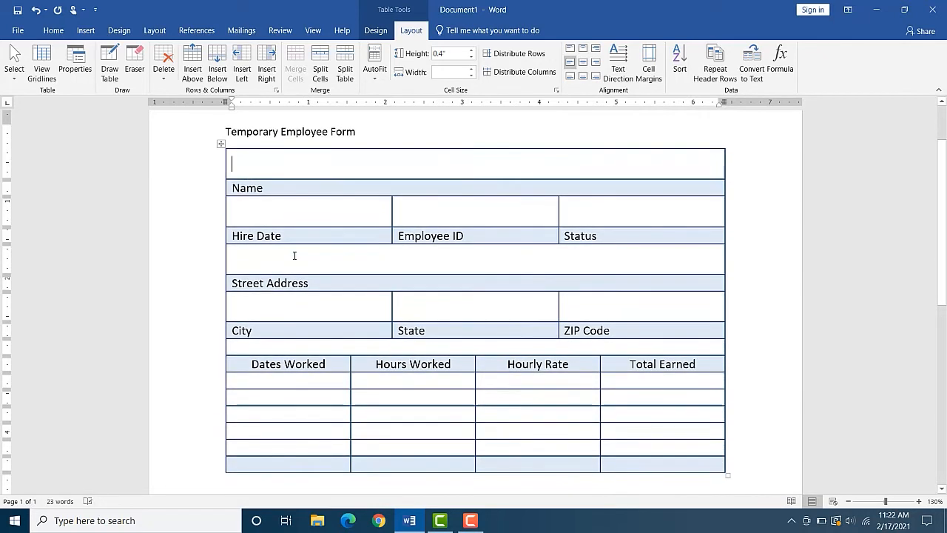
pyautogui.scroll(2, 301, 255)
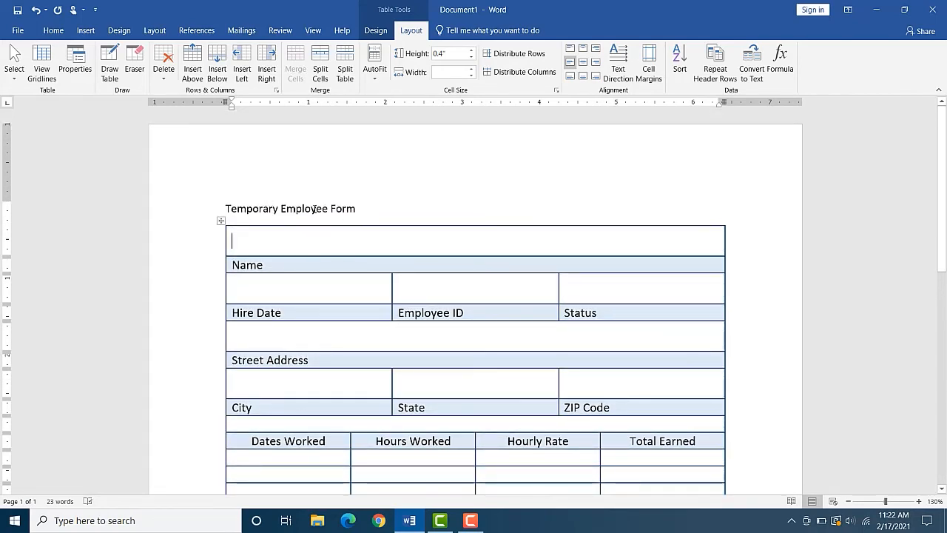
# - Set the Temporary Employee Form title to Bookman Old Style at 26 points
pyautogui.click(186, 211)
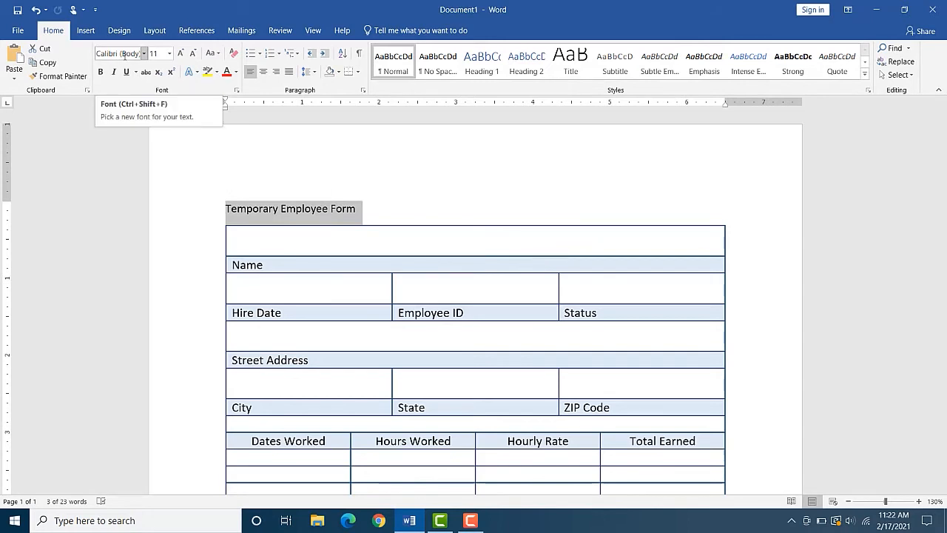
pyautogui.click(145, 54)
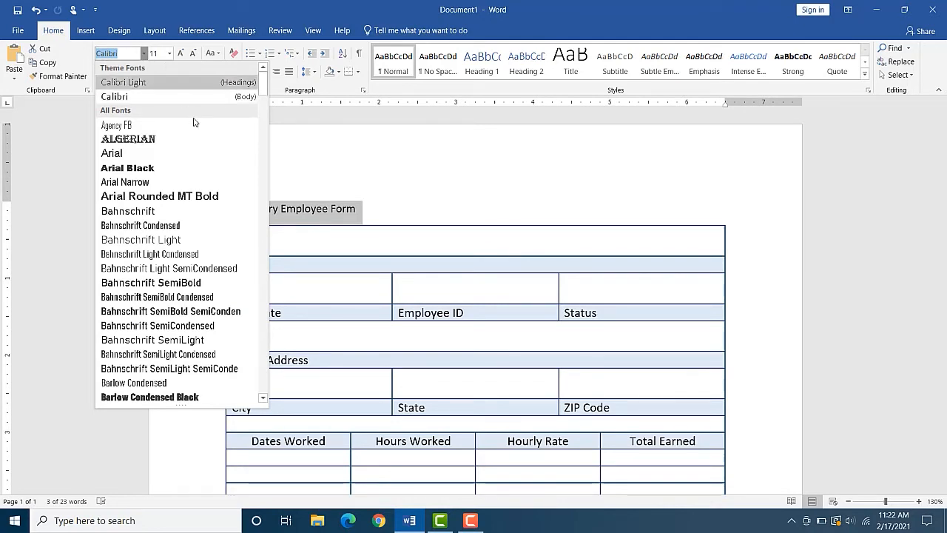
pyautogui.scroll(-5, 196, 144)
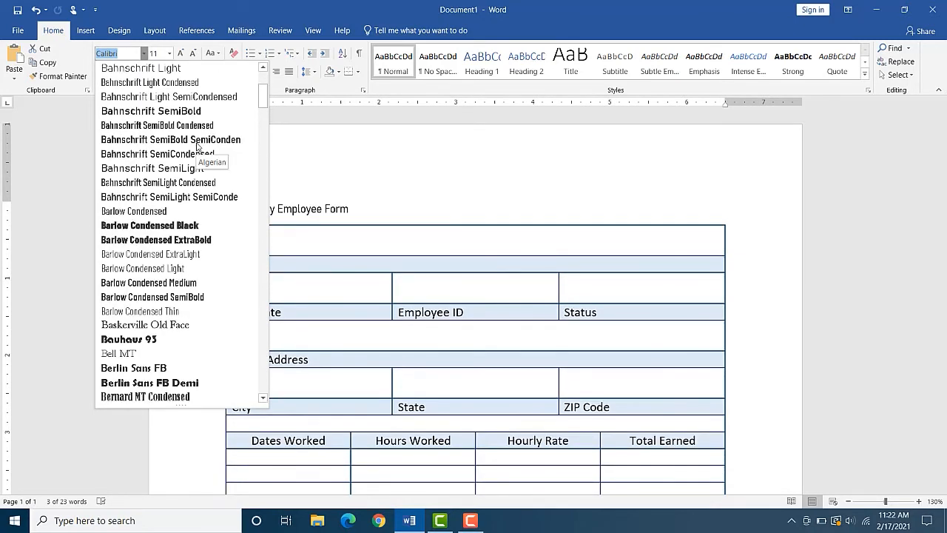
pyautogui.scroll(-6, 197, 153)
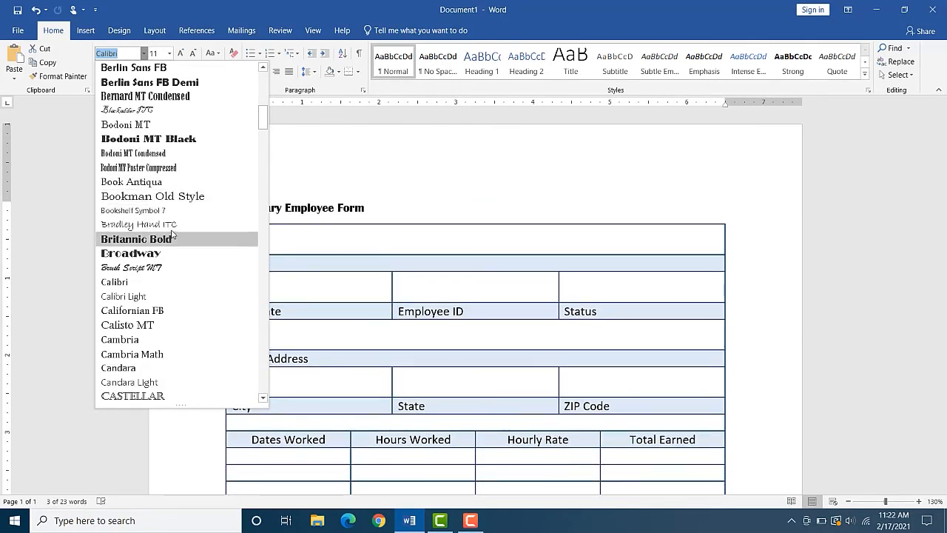
pyautogui.click(176, 197)
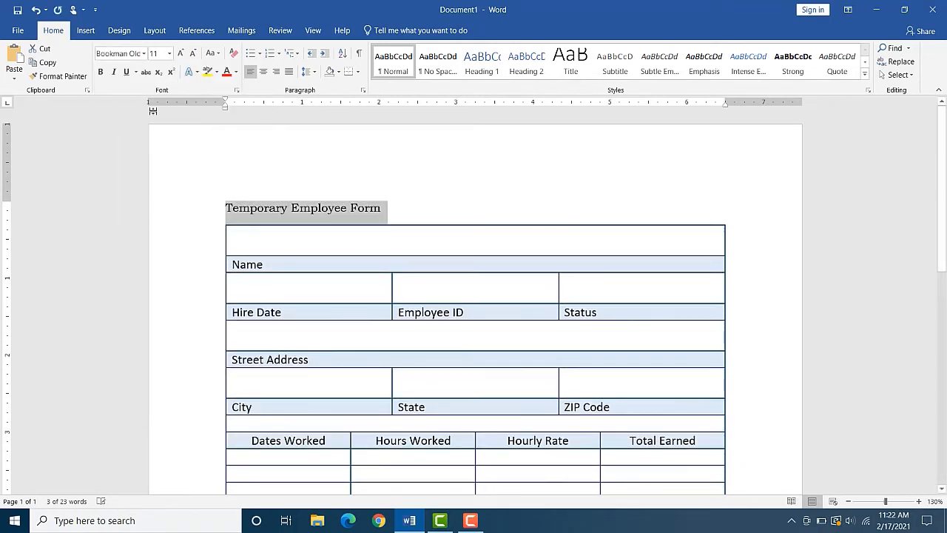
pyautogui.click(170, 53)
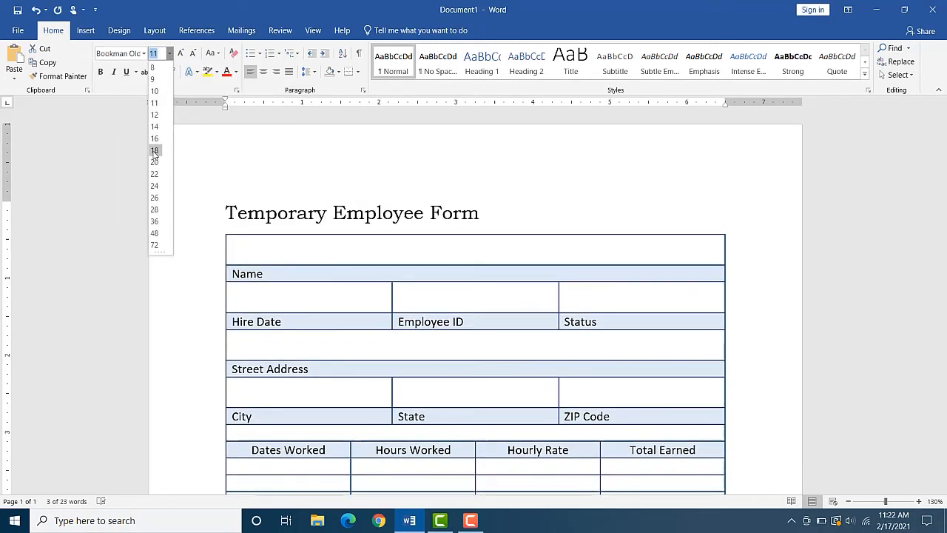
pyautogui.click(155, 198)
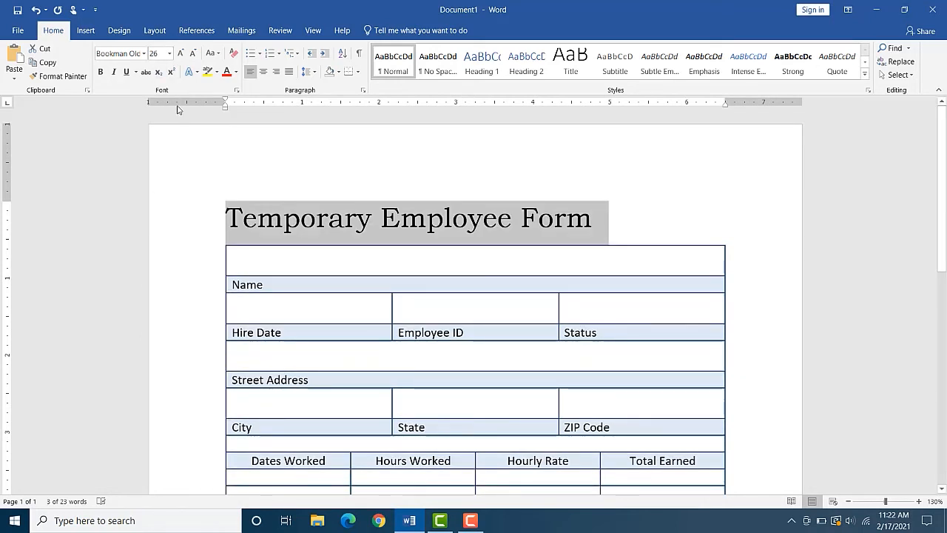
# - Make the title bold, centered and dark blue
pyautogui.click(101, 72)
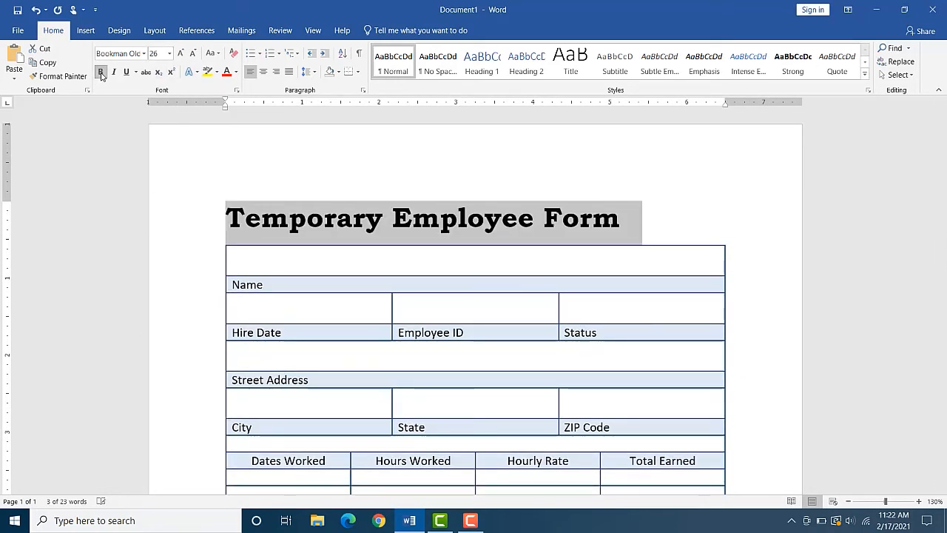
pyautogui.click(262, 72)
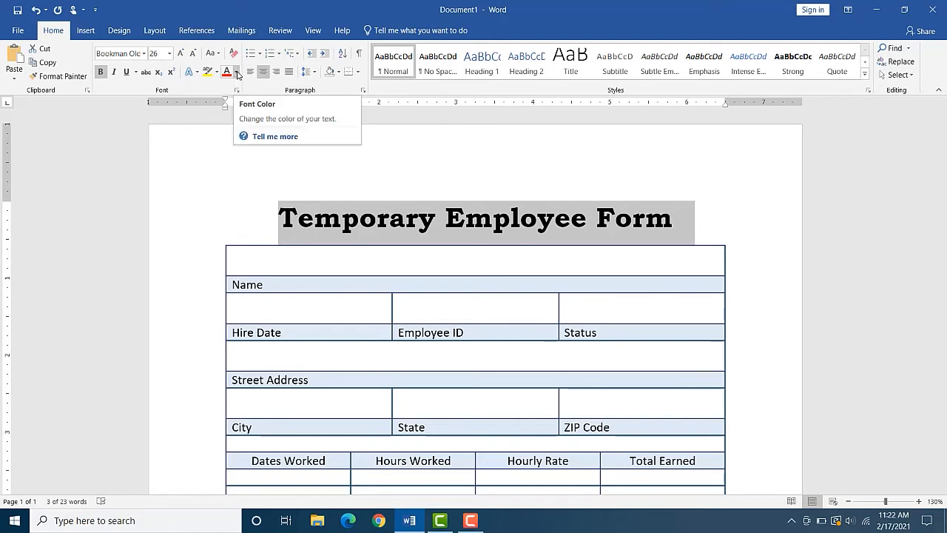
pyautogui.click(237, 74)
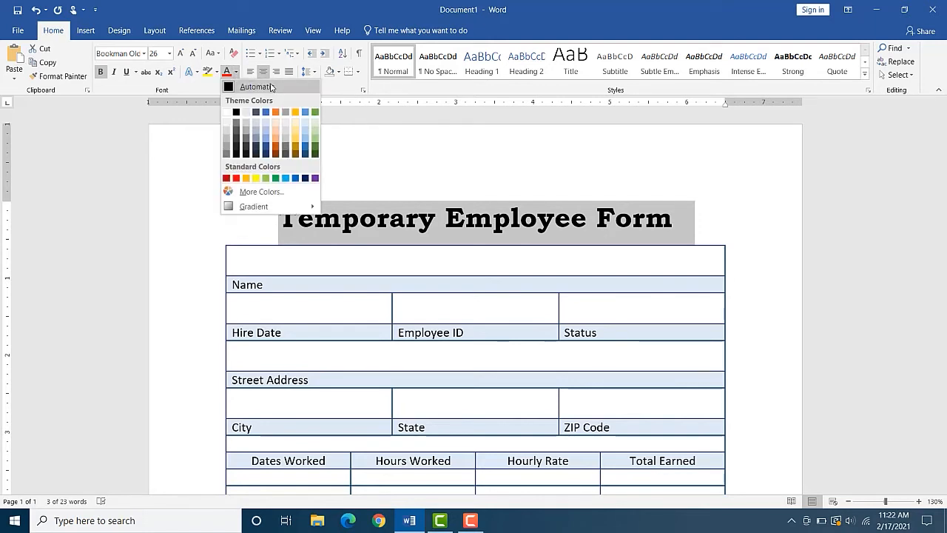
pyautogui.click(307, 156)
pyautogui.click(682, 216)
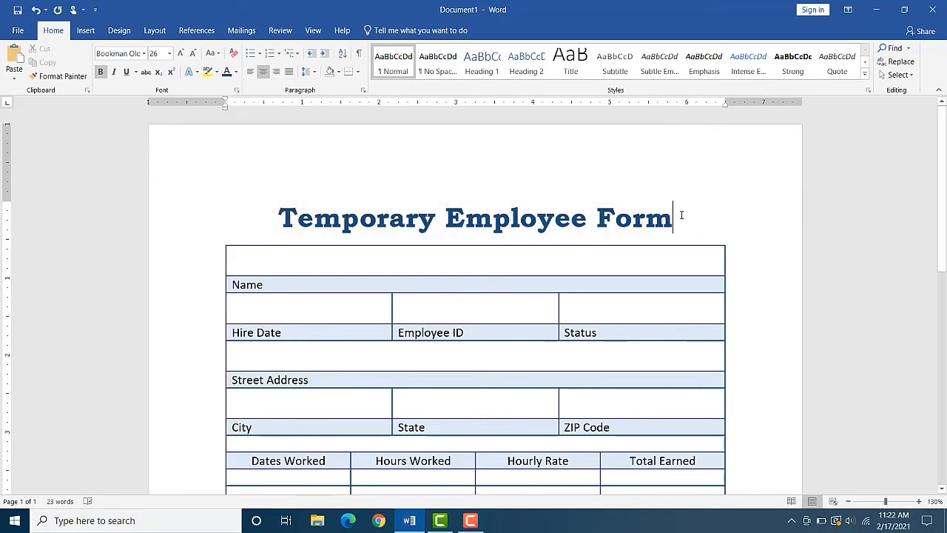
pyautogui.scroll(-4, 708, 214)
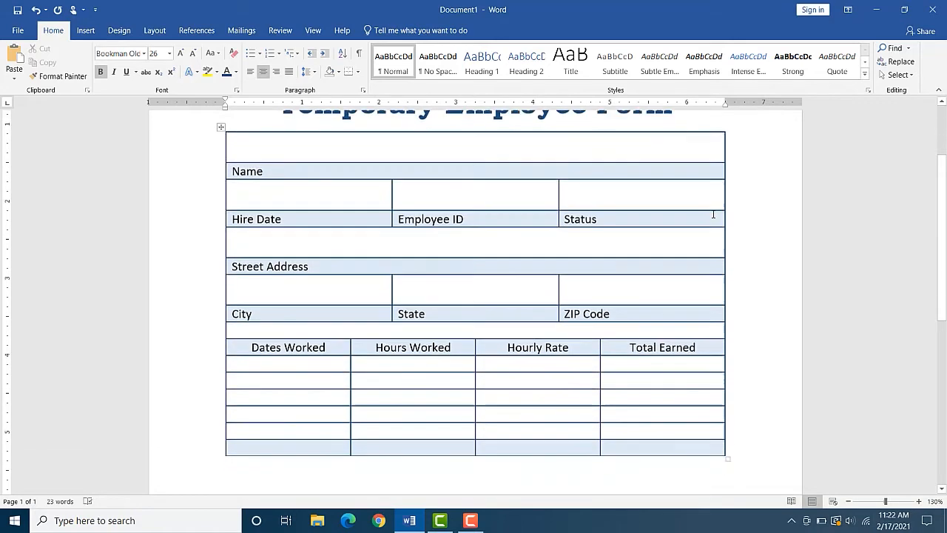
pyautogui.scroll(1, 714, 215)
pyautogui.scroll(2, 713, 214)
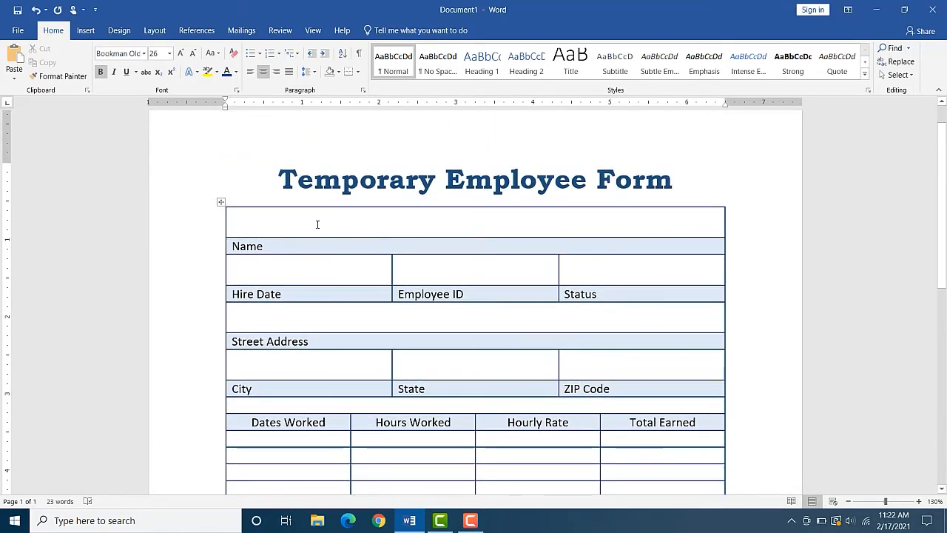
# - Tick Developer under Main Tabs in Customize the Ribbon so it appears on the ribbon
pyautogui.click(313, 219)
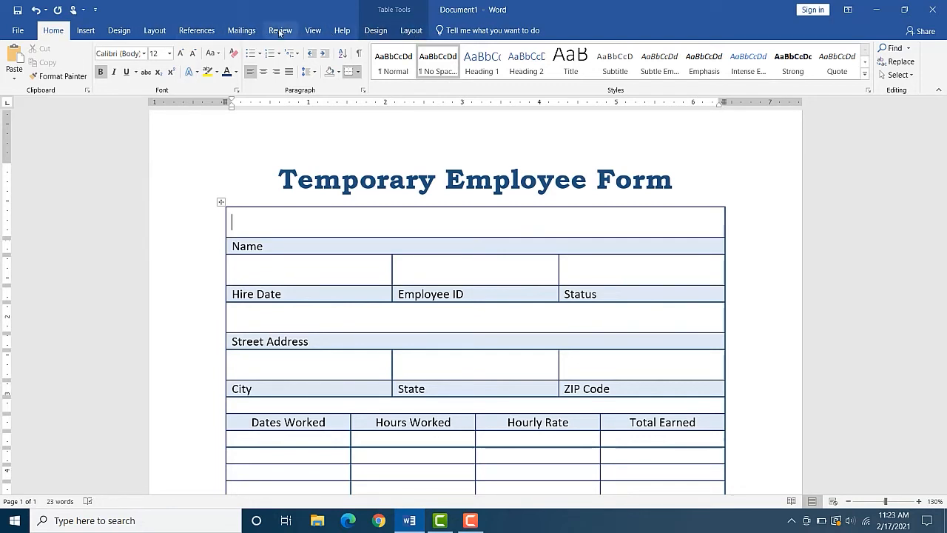
pyautogui.rightClick(250, 34)
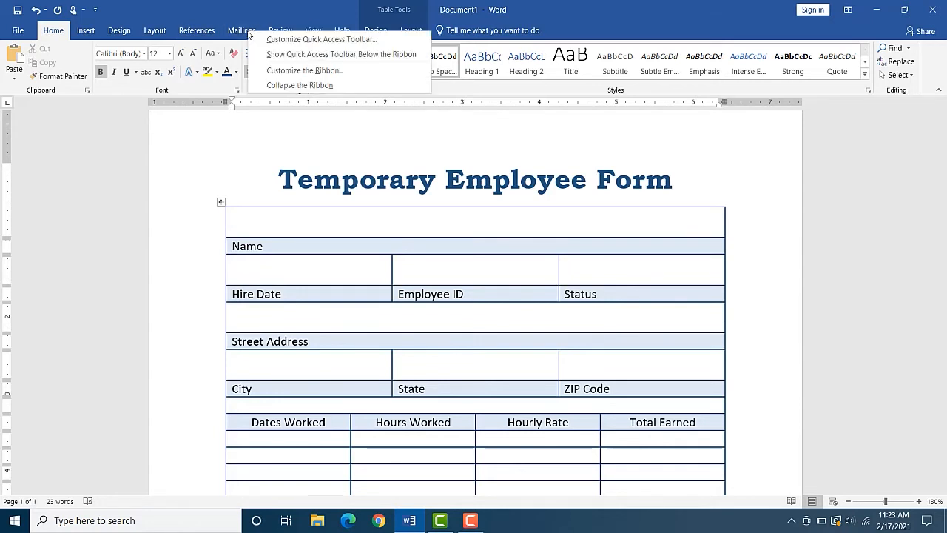
pyautogui.click(302, 72)
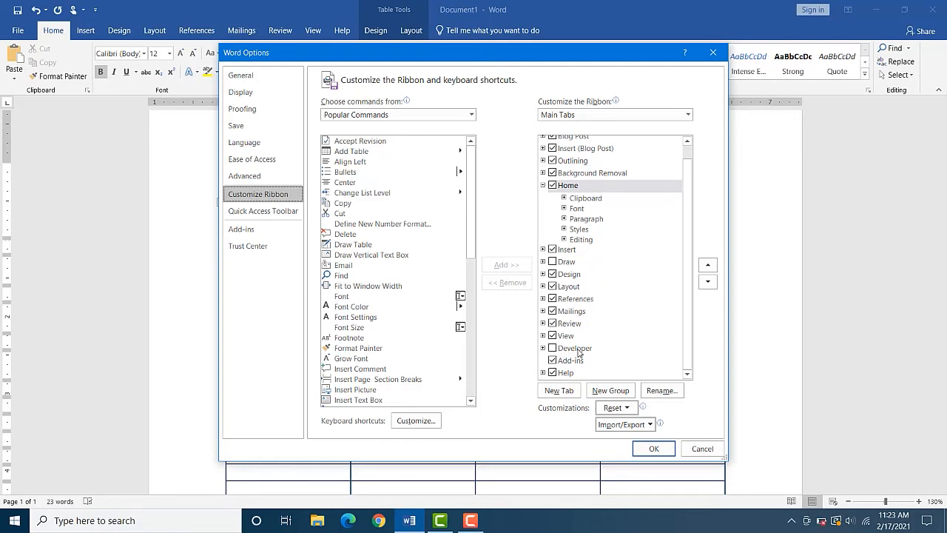
pyautogui.click(553, 349)
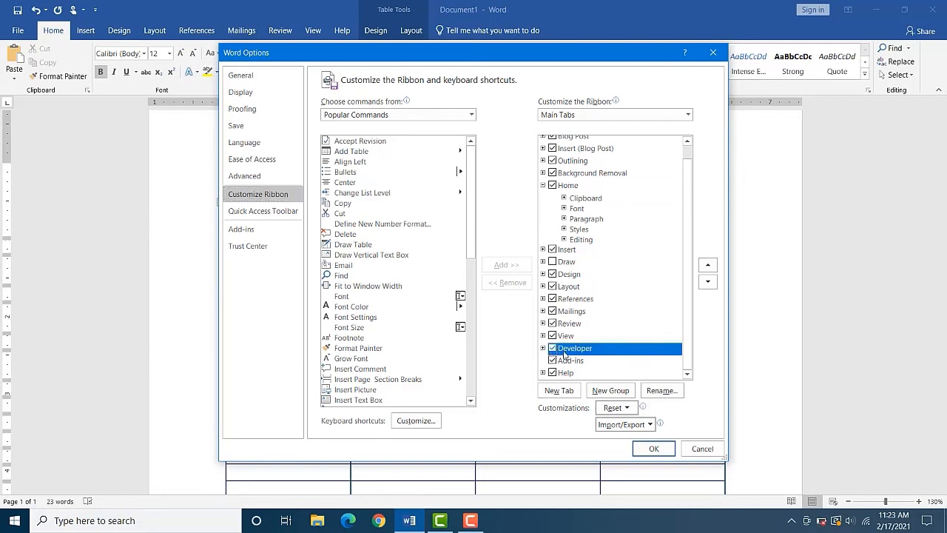
pyautogui.click(654, 448)
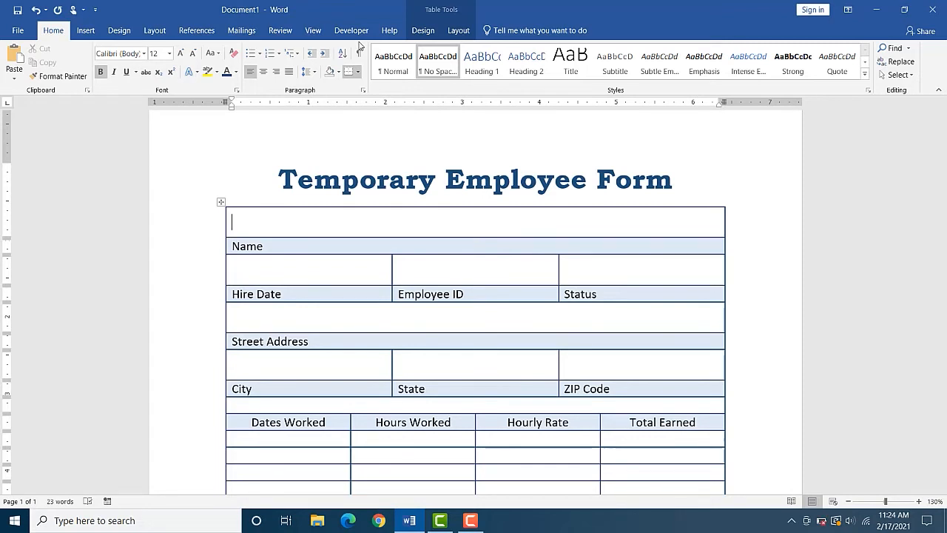
# - Insert a legacy Text Form Field from the Developer tab into the blank cell above Name
pyautogui.click(351, 31)
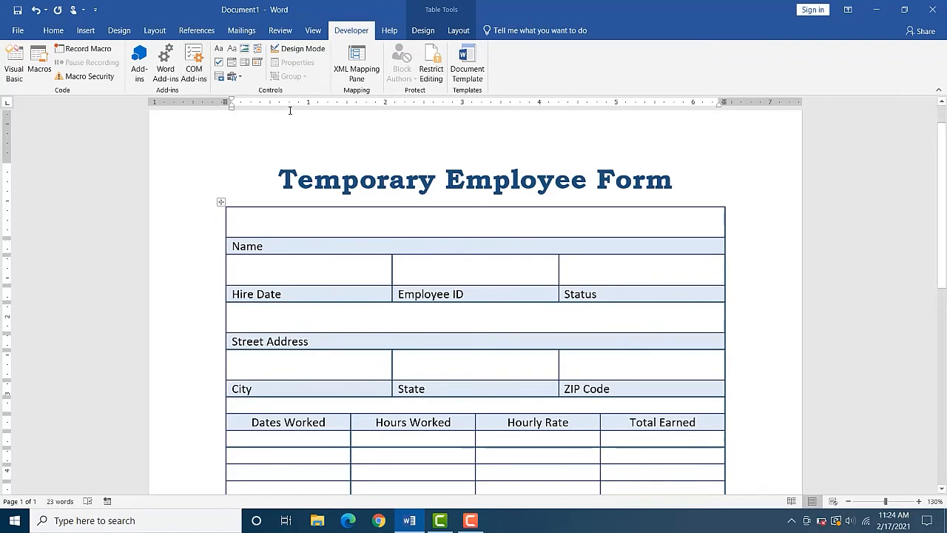
pyautogui.click(234, 79)
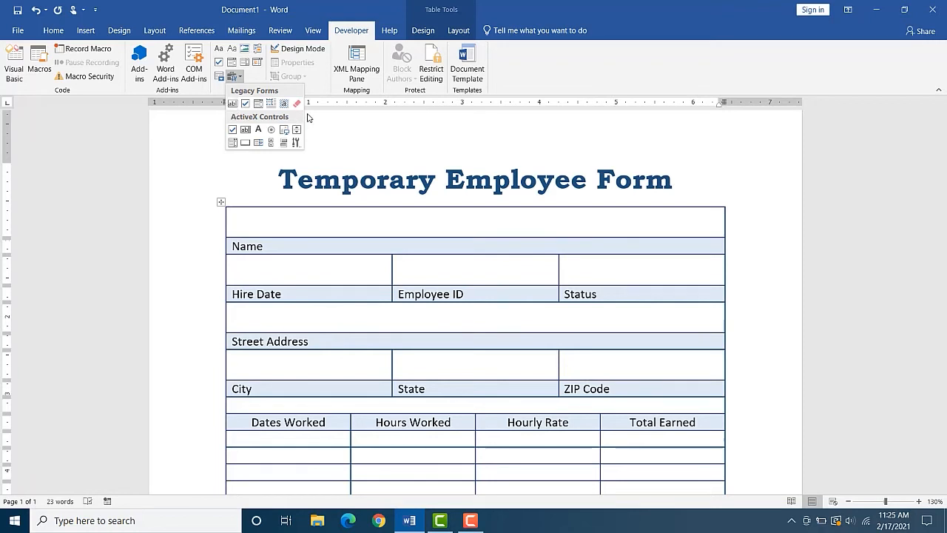
pyautogui.click(232, 105)
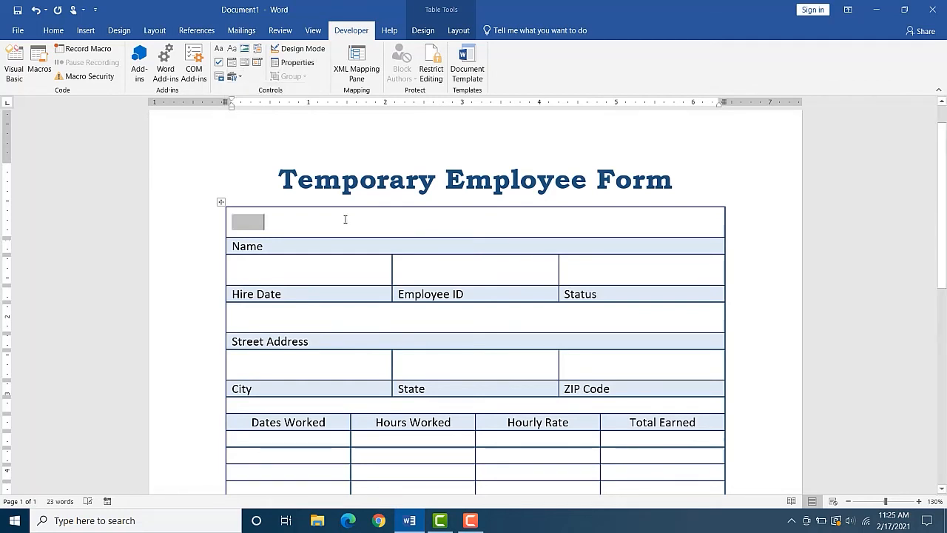
pyautogui.click(248, 222)
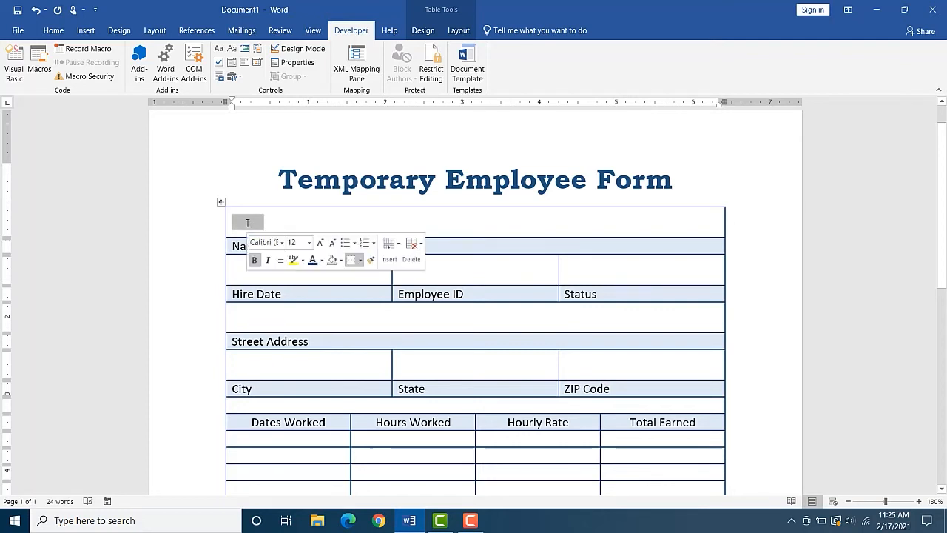
# - Set the top-row text form field to Regular text type with Title case format
pyautogui.doubleClick(248, 223)
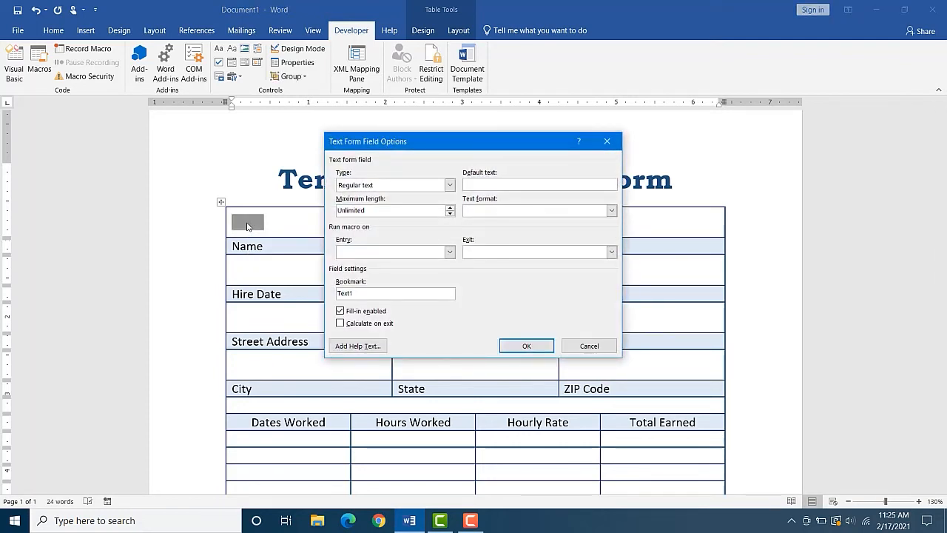
pyautogui.click(376, 188)
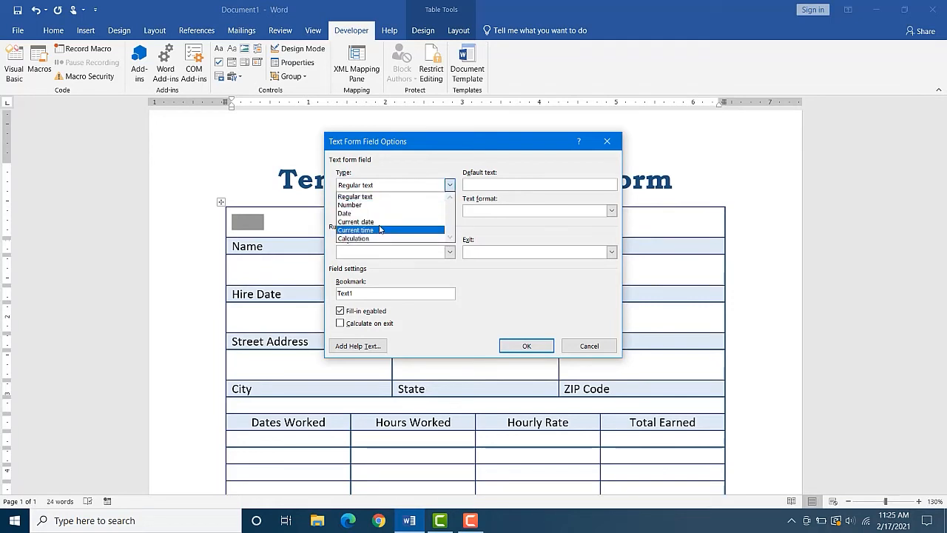
pyautogui.click(383, 195)
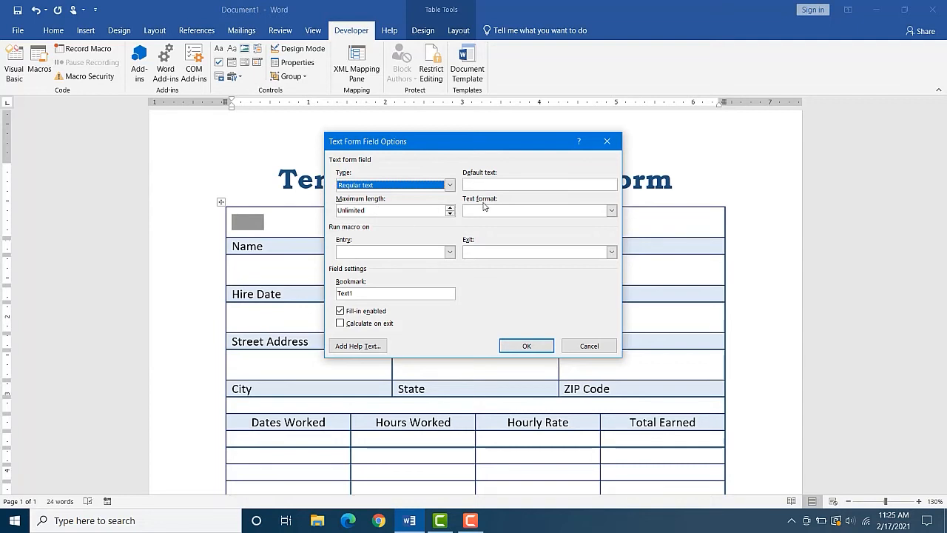
pyautogui.click(612, 211)
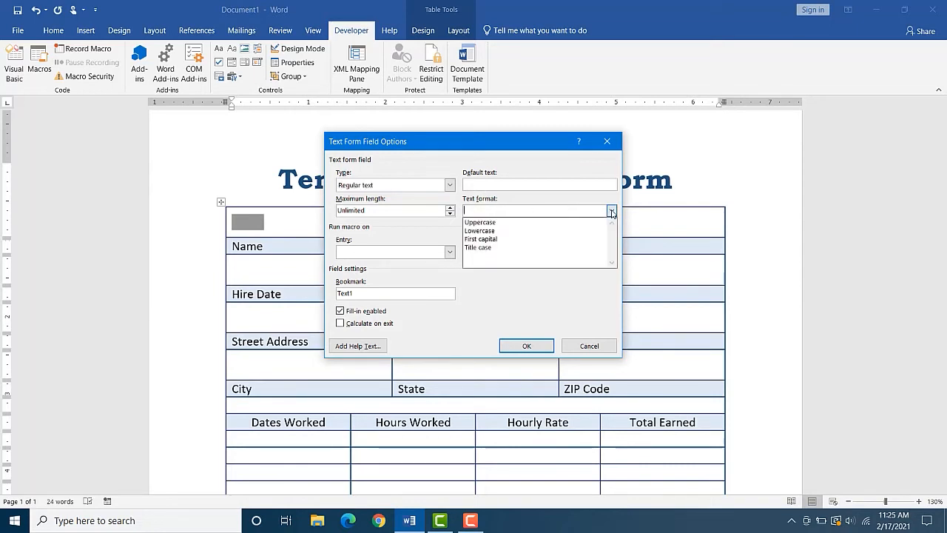
pyautogui.click(497, 250)
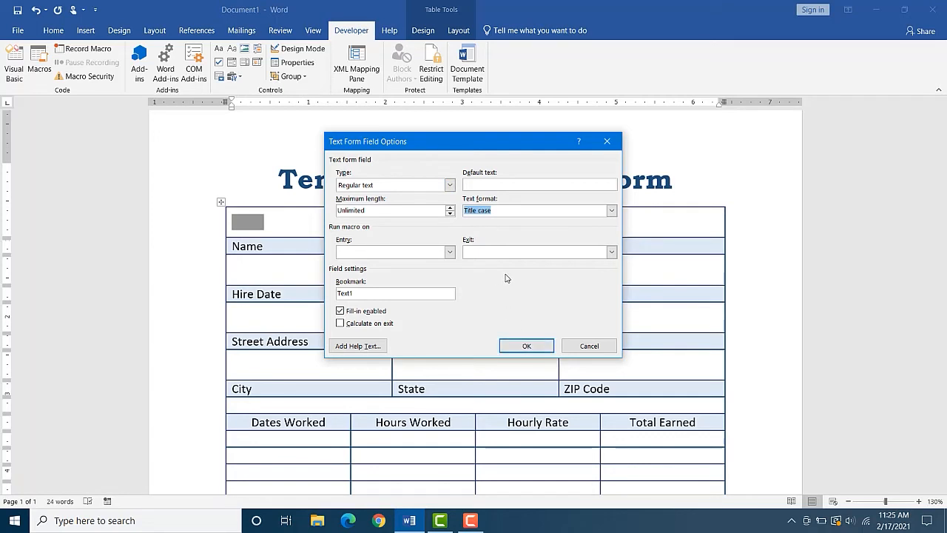
pyautogui.click(522, 345)
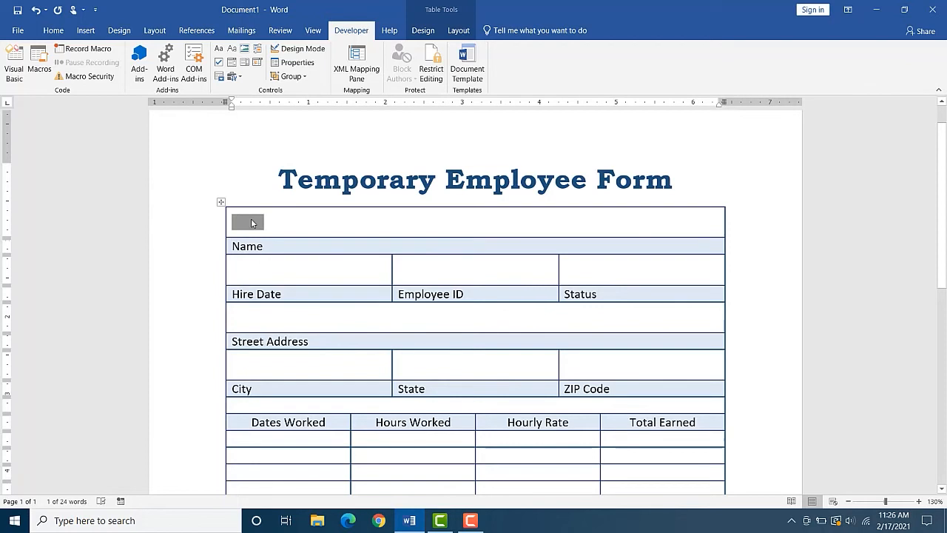
# - Copy the Name text form field and paste it into the blank Street Address and Hire Date cells
pyautogui.rightClick(252, 223)
pyautogui.click(289, 242)
pyautogui.click(245, 317)
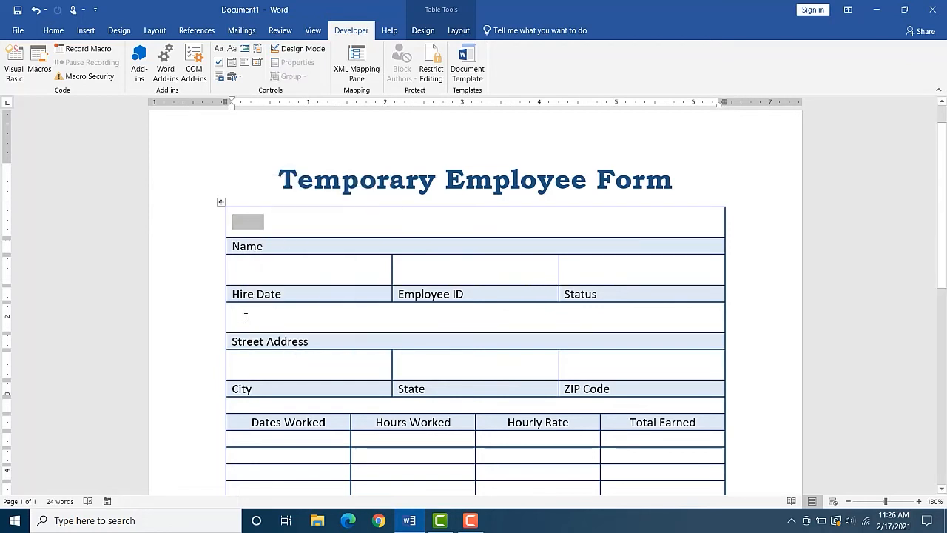
pyautogui.rightClick(245, 317)
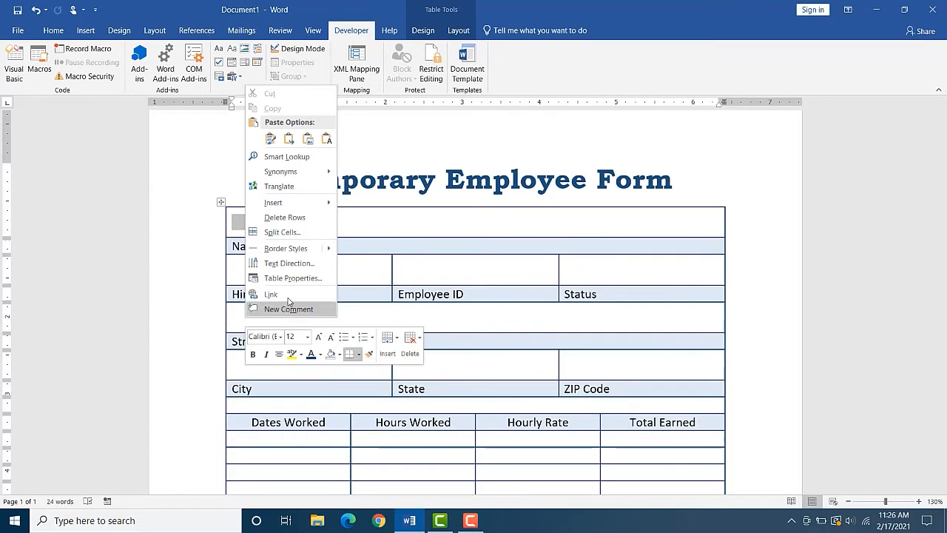
pyautogui.click(270, 140)
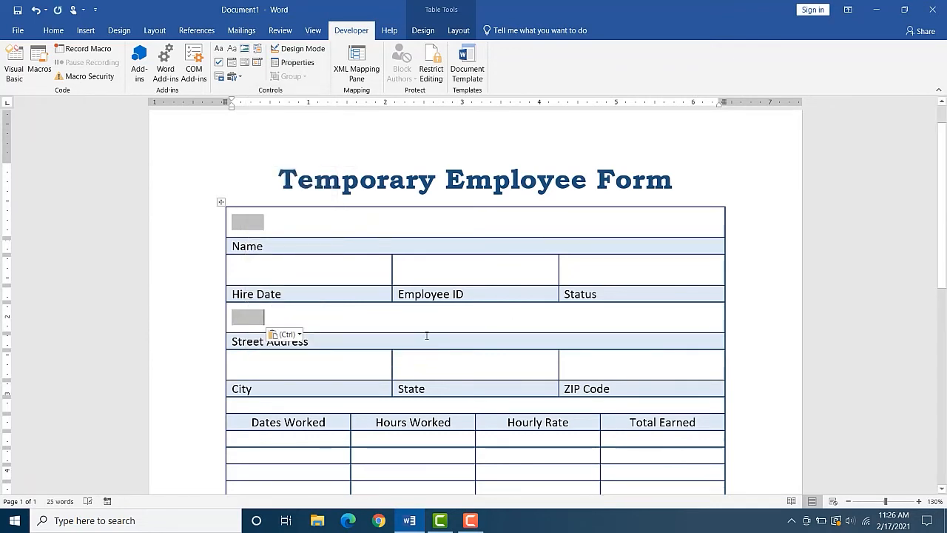
pyautogui.click(253, 270)
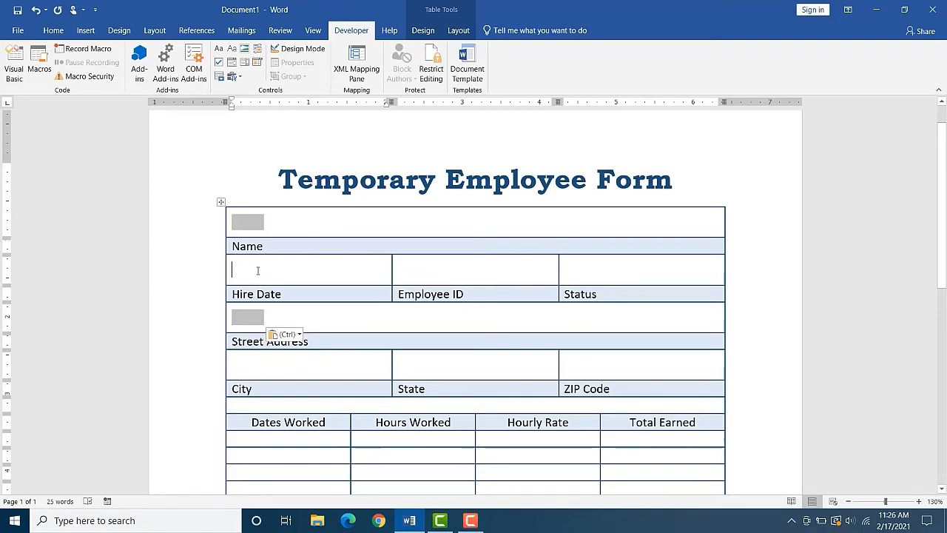
pyautogui.rightClick(258, 271)
pyautogui.click(283, 326)
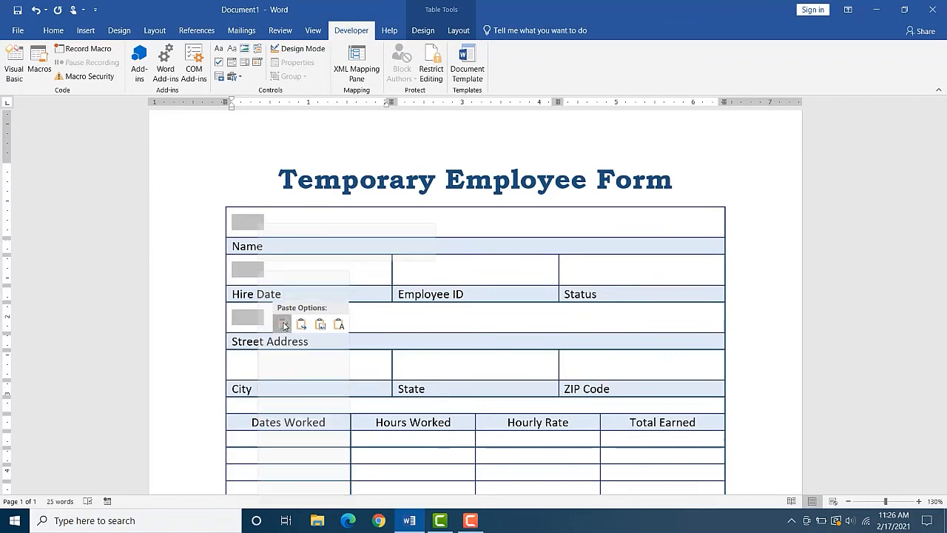
# - Change the Hire Date form field to Date type with the M/d/yyyy format
pyautogui.doubleClick(247, 268)
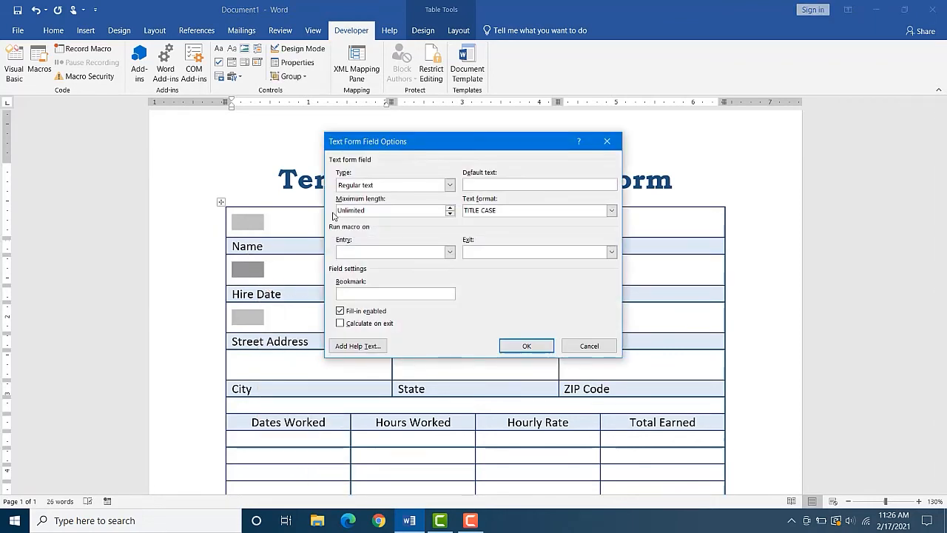
pyautogui.click(361, 186)
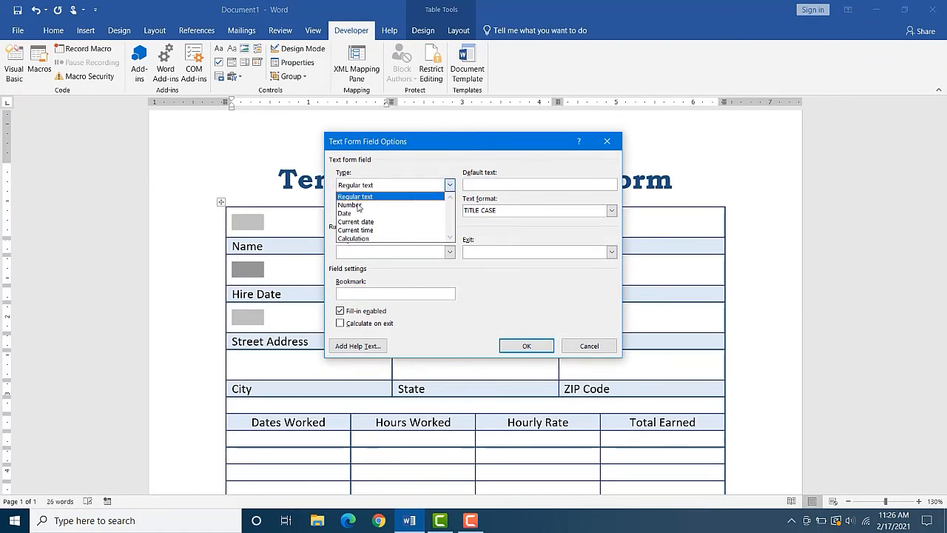
pyautogui.click(359, 213)
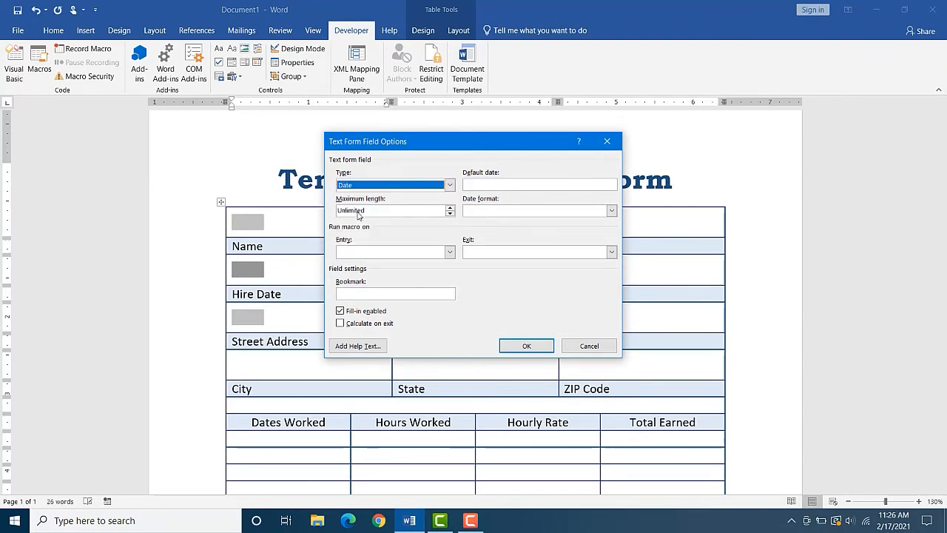
pyautogui.click(482, 210)
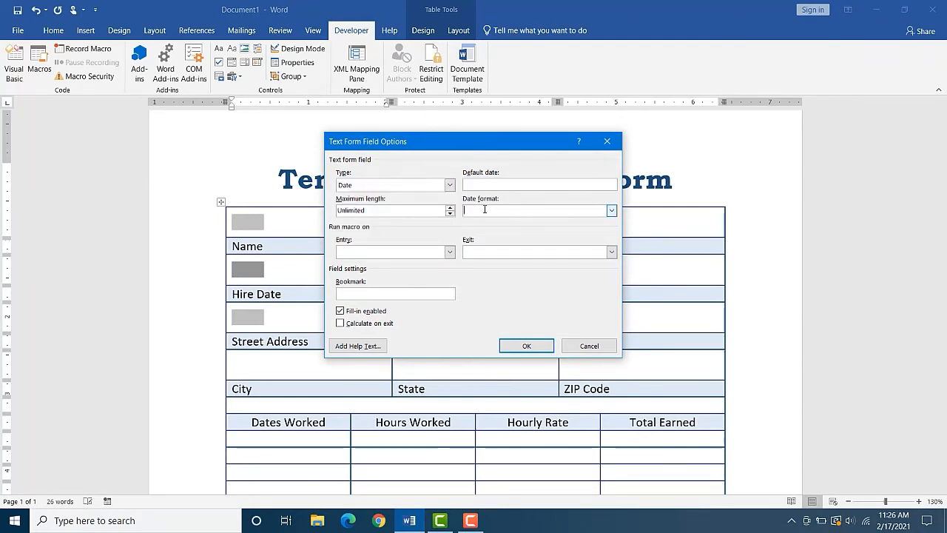
pyautogui.click(611, 212)
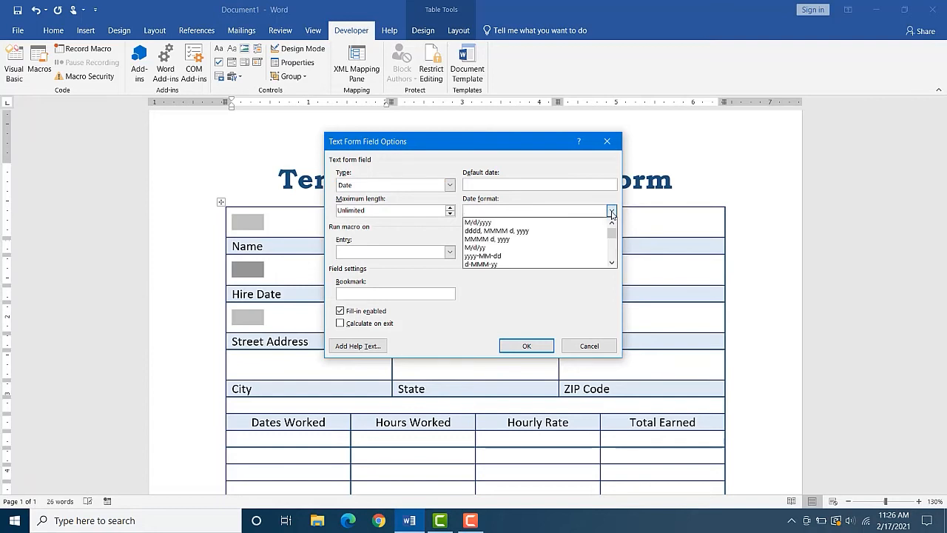
pyautogui.click(496, 223)
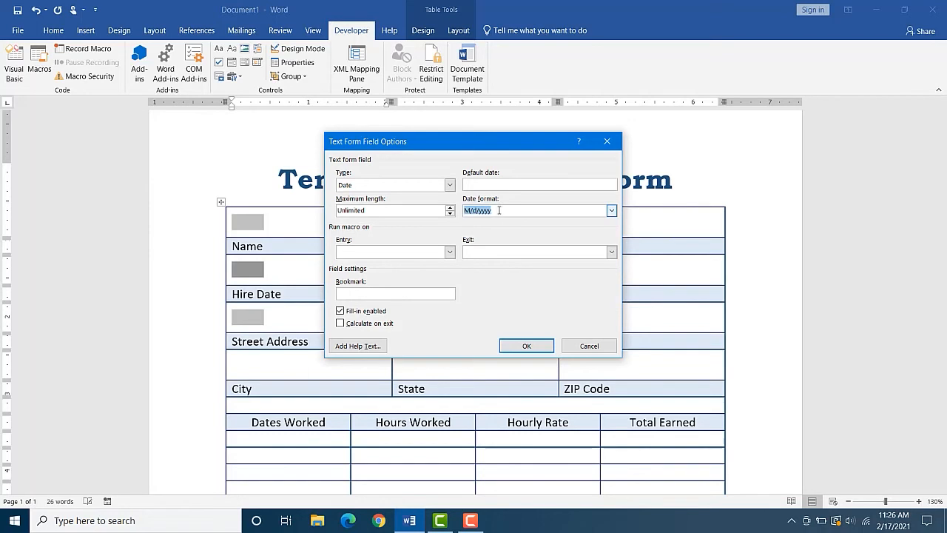
pyautogui.click(541, 347)
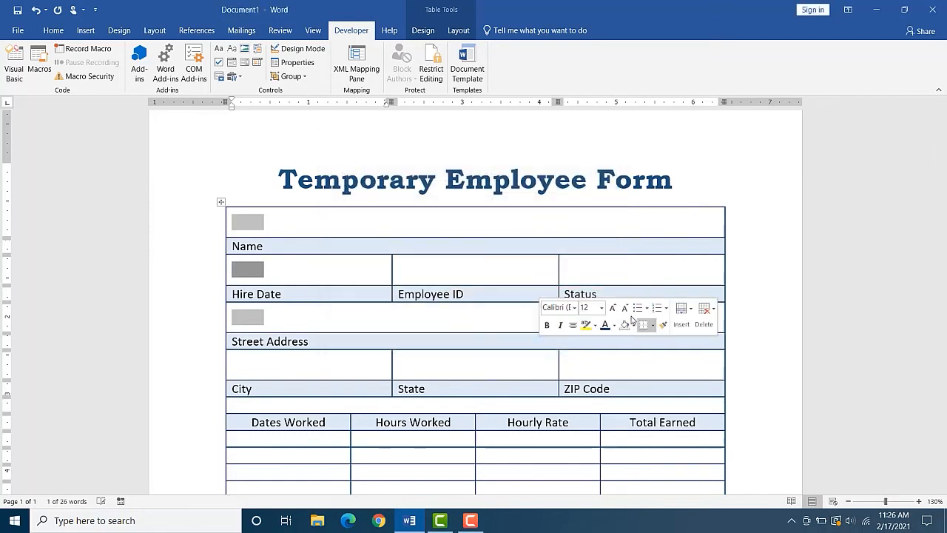
pyautogui.click(484, 316)
# - Insert a legacy text form field in the Employee ID cell
pyautogui.click(414, 268)
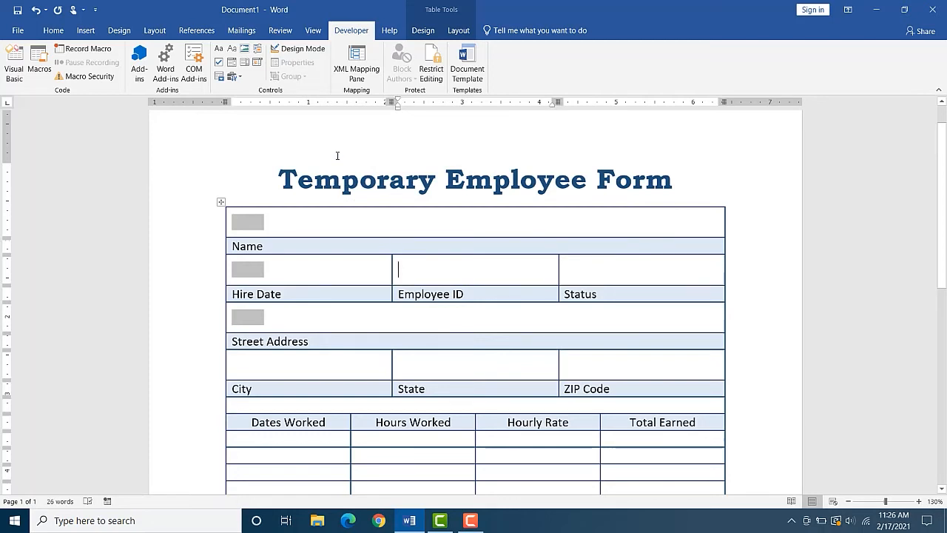
pyautogui.click(234, 77)
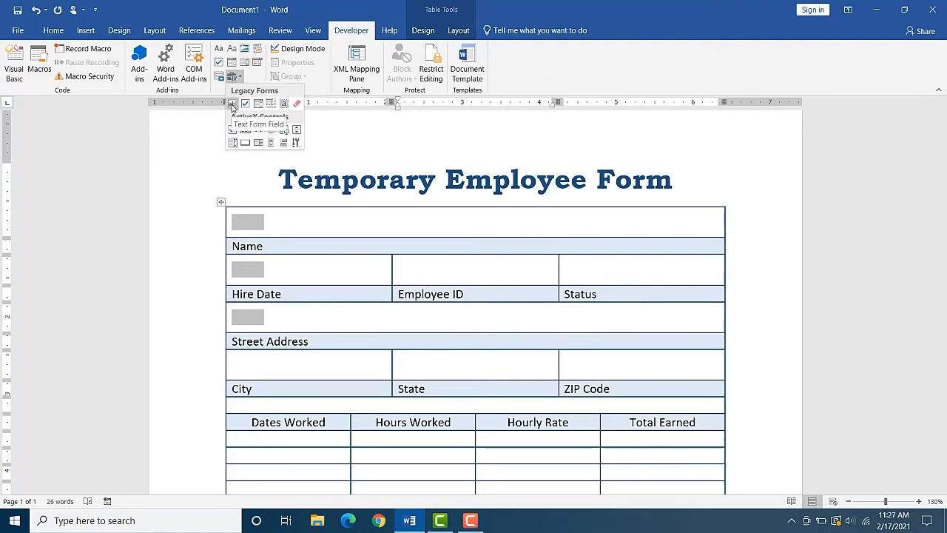
pyautogui.click(232, 106)
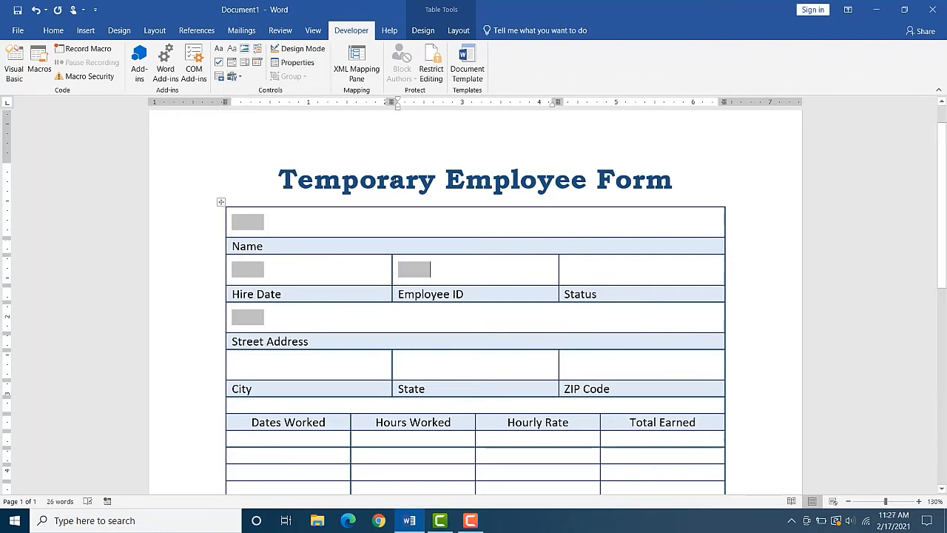
pyautogui.click(418, 273)
# - Set the Employee ID field to Number type, maximum length 4, and 0.00 format
pyautogui.doubleClick(418, 271)
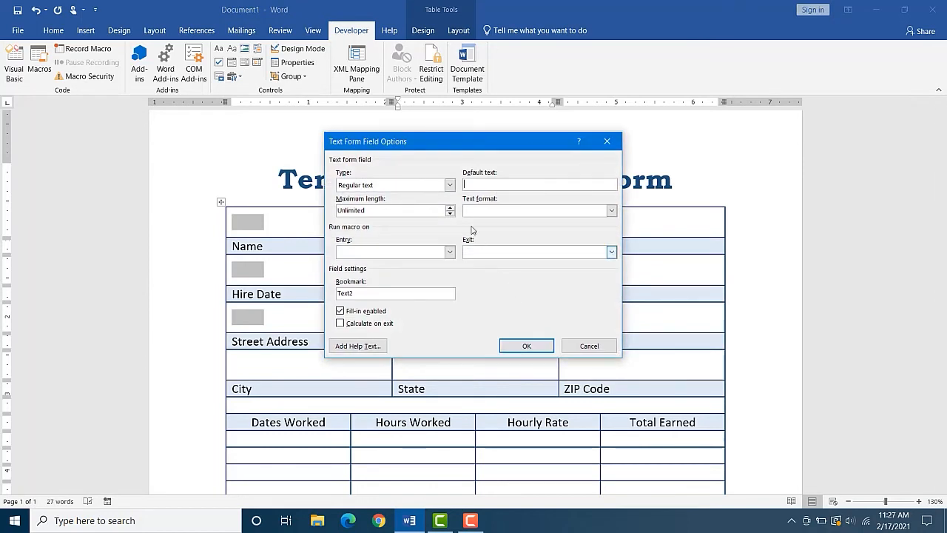
pyautogui.click(423, 185)
pyautogui.click(359, 196)
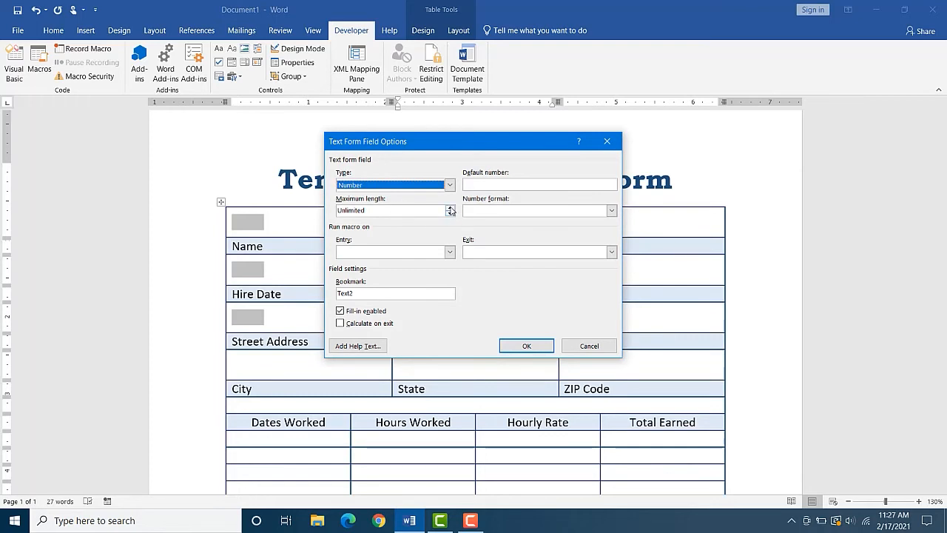
pyautogui.click(450, 207)
pyautogui.click(452, 210)
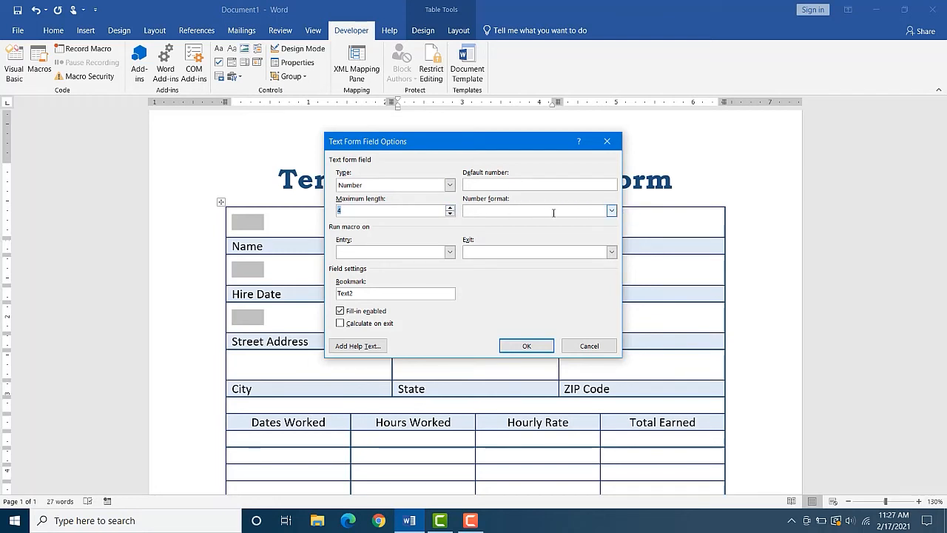
pyautogui.click(612, 212)
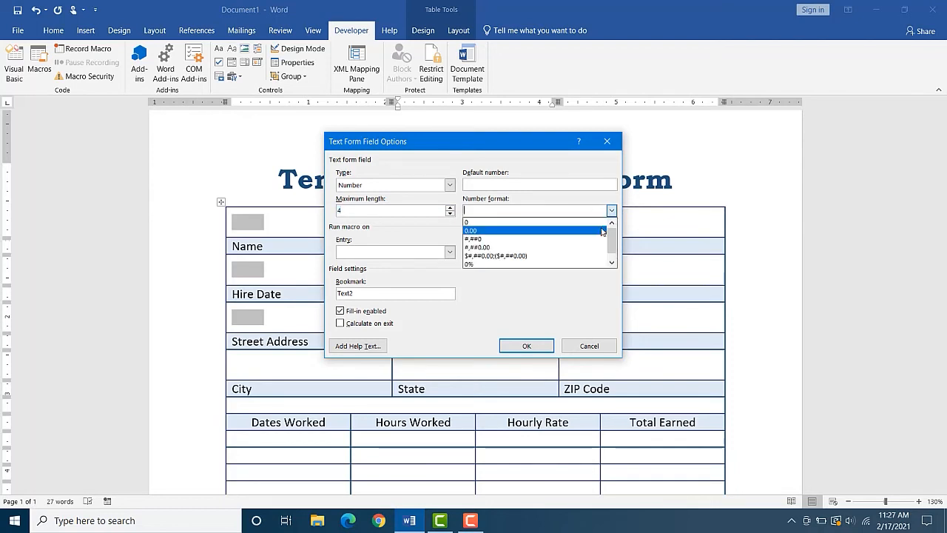
pyautogui.moveTo(613, 237); pyautogui.dragTo(614, 250)
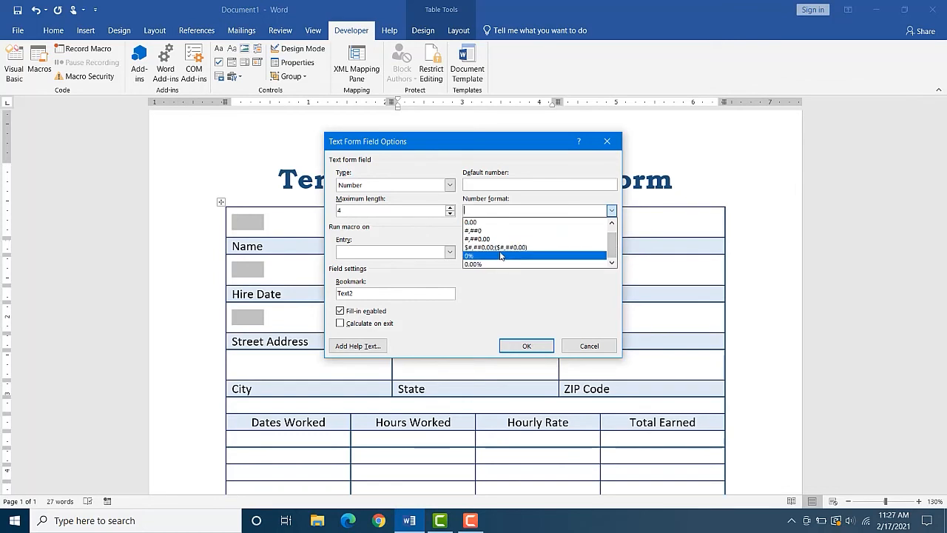
pyautogui.click(504, 222)
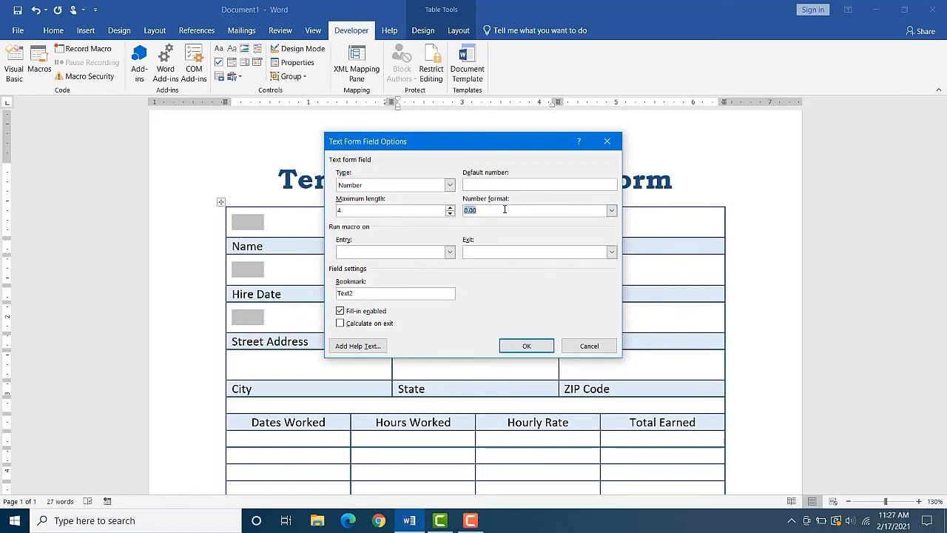
pyautogui.click(536, 345)
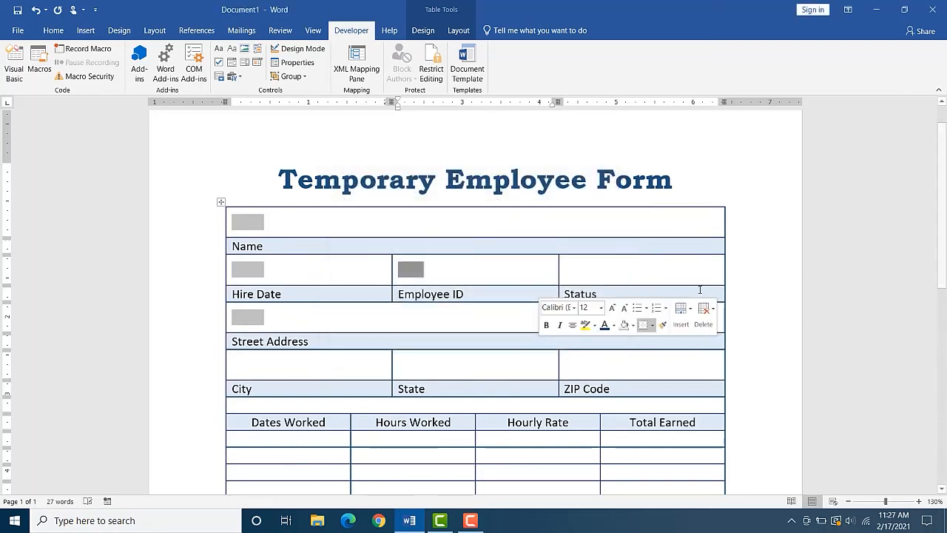
# - Insert two check box form fields in the Status cell, labelled 'Full Time' and 'Part Time'
pyautogui.click(607, 268)
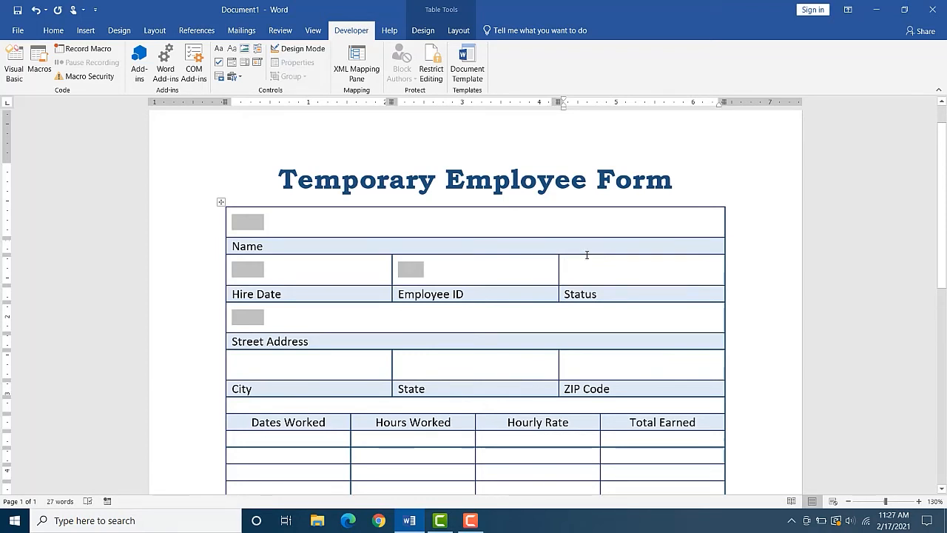
pyautogui.click(233, 77)
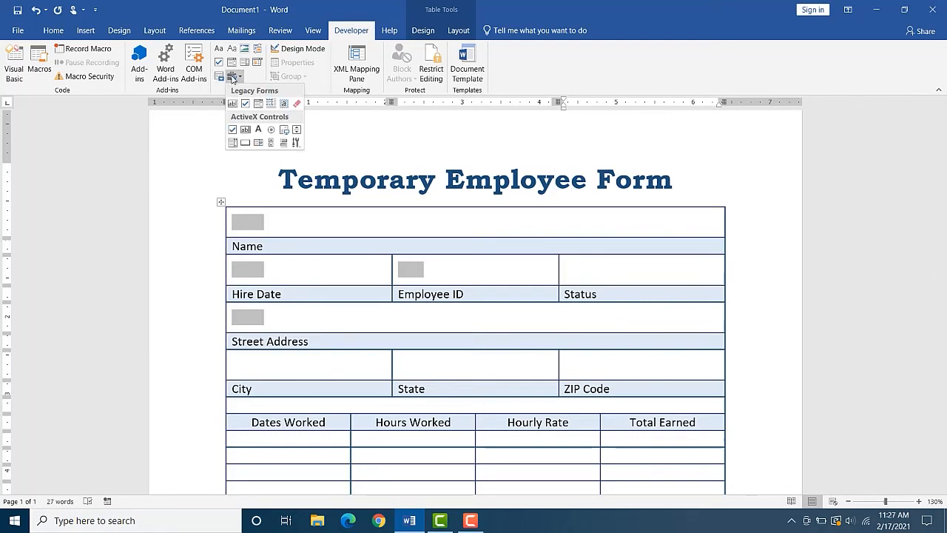
pyautogui.click(246, 106)
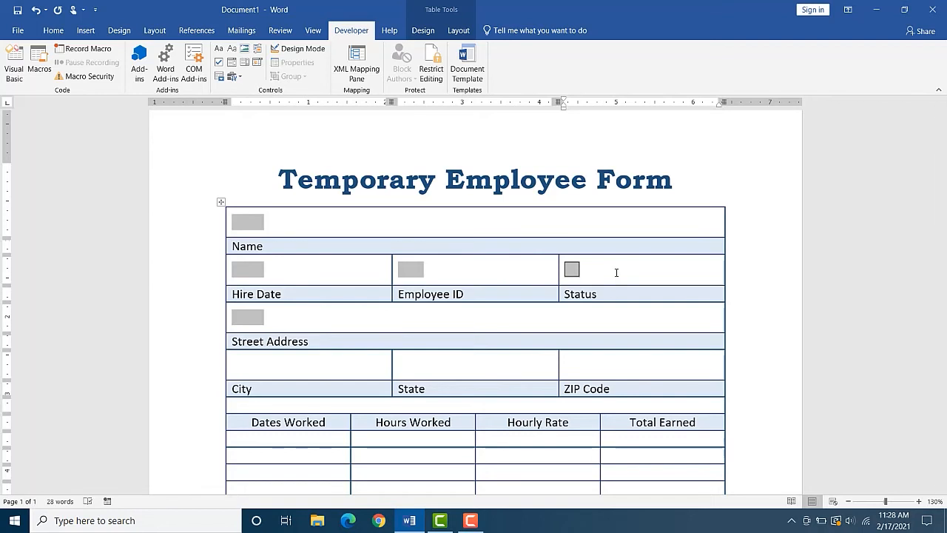
pyautogui.write('Full Time')
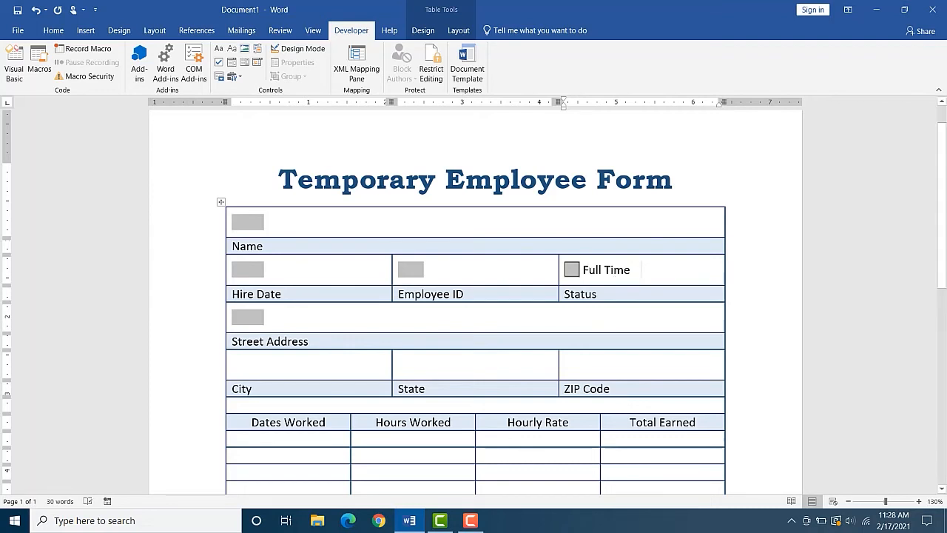
pyautogui.click(231, 76)
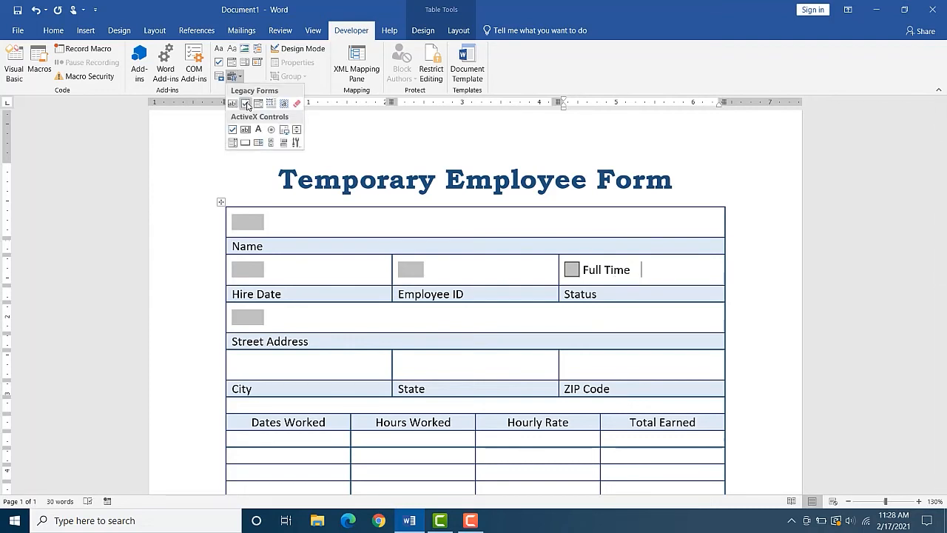
pyautogui.click(247, 103)
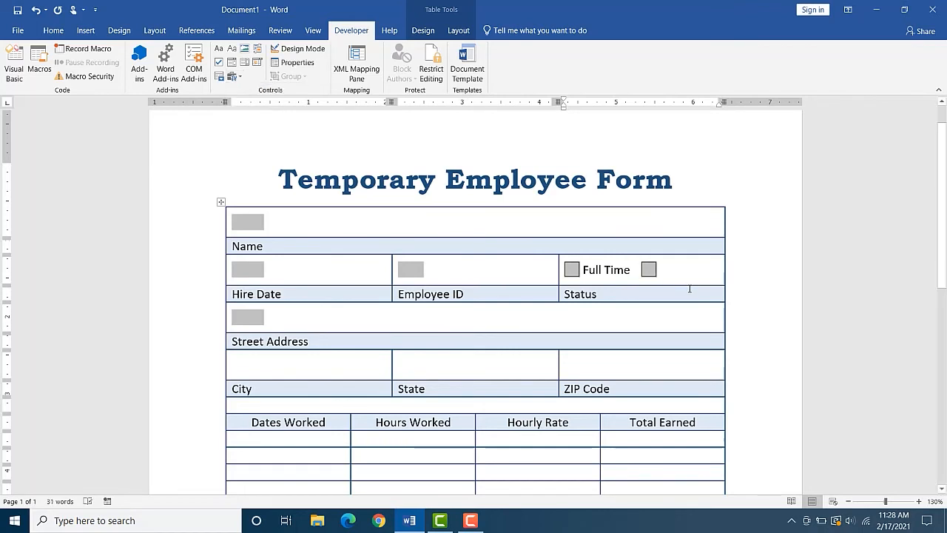
pyautogui.write('Part Time')
pyautogui.scroll(-2, 755, 296)
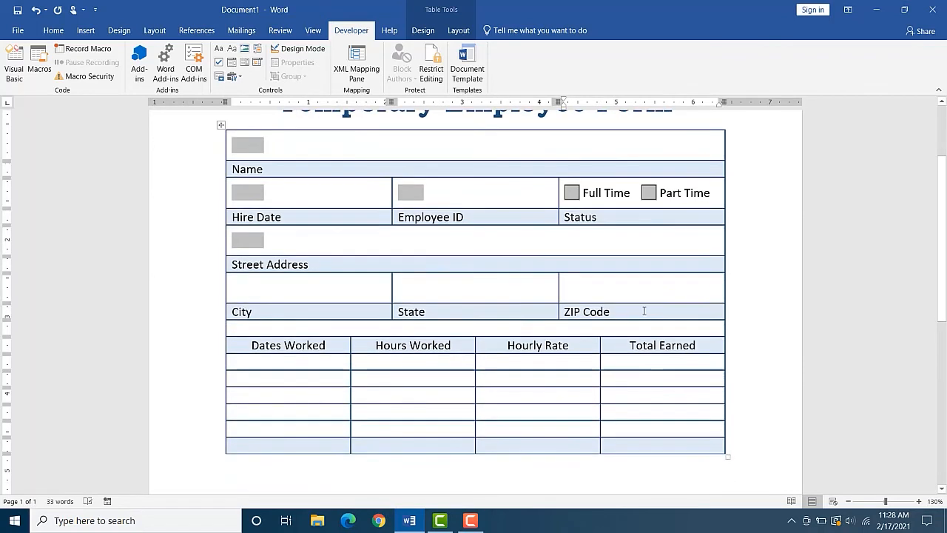
pyautogui.click(261, 288)
pyautogui.click(252, 243)
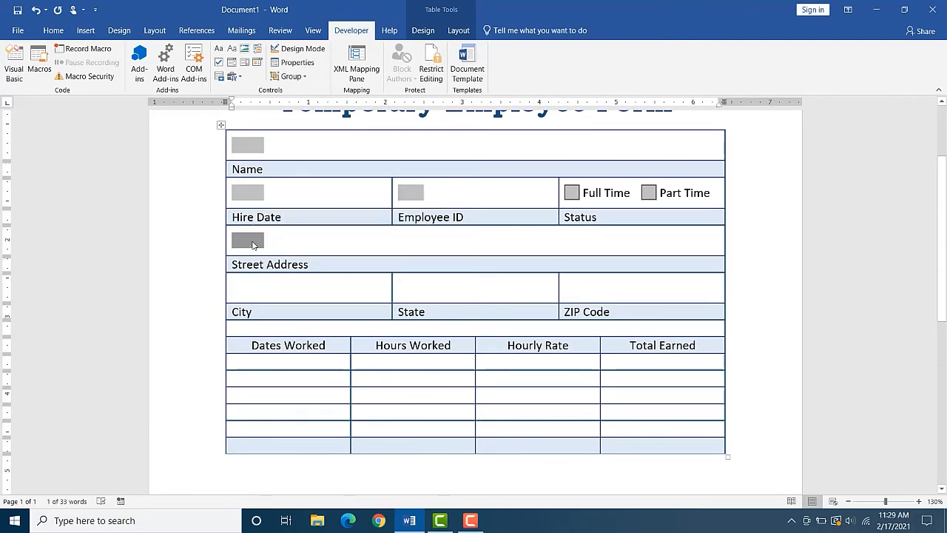
# - Paste a copy of the Street Address text field into the City cell
pyautogui.rightClick(254, 243)
pyautogui.click(247, 287)
pyautogui.rightClick(248, 290)
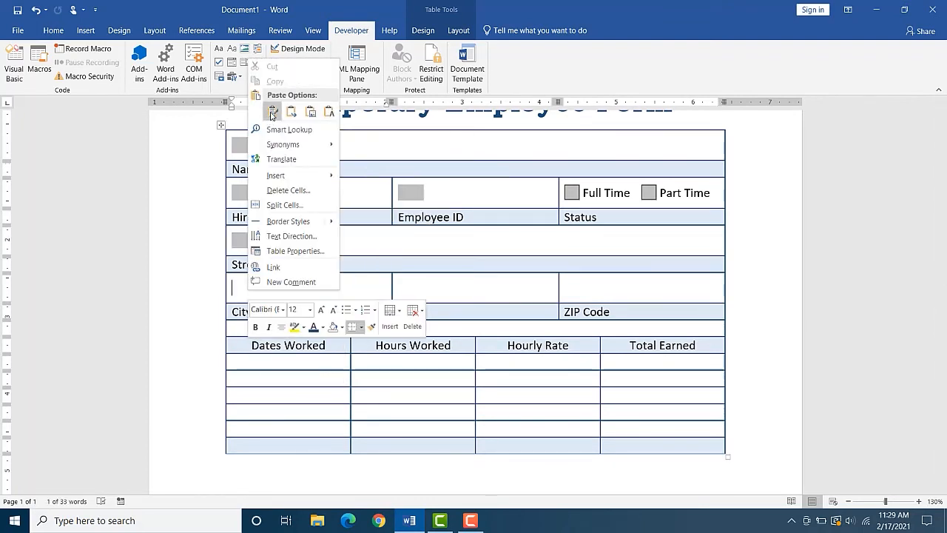
pyautogui.click(272, 111)
# - Paste a copy of the Employee ID number field into the ZIP Code cell
pyautogui.click(600, 289)
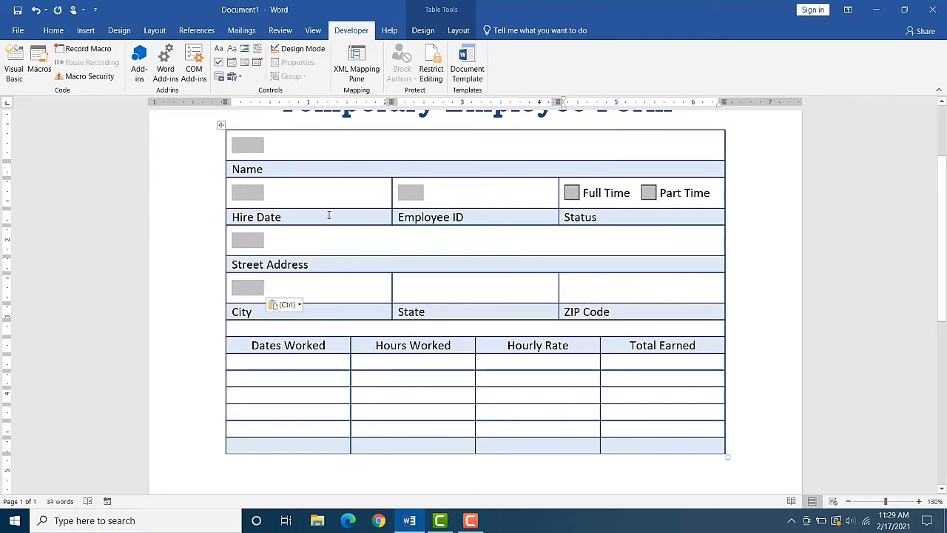
pyautogui.rightClick(414, 192)
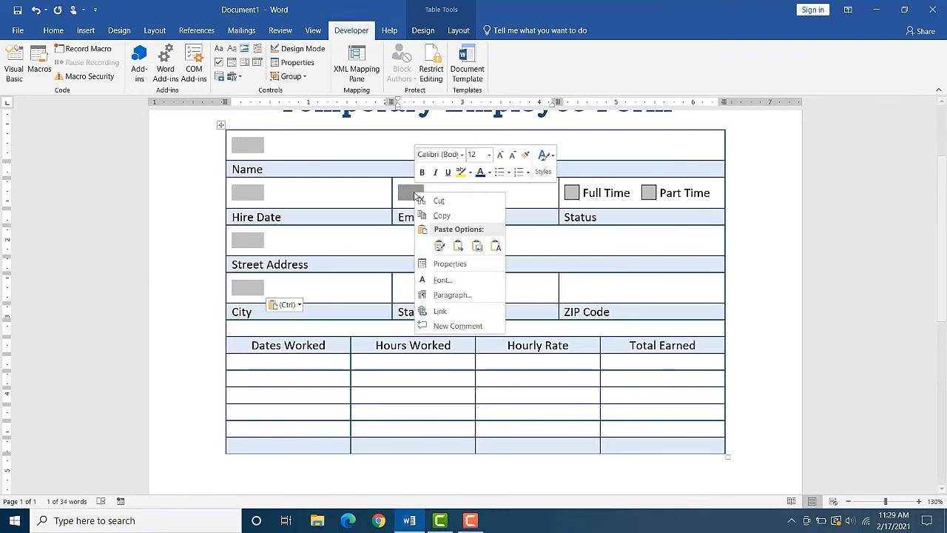
pyautogui.click(427, 215)
pyautogui.click(587, 289)
pyautogui.rightClick(590, 289)
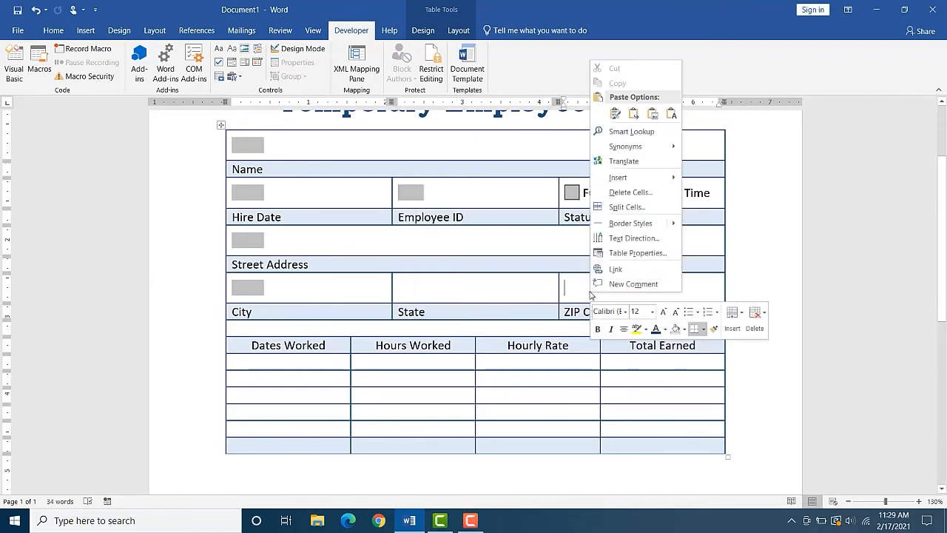
pyautogui.click(617, 116)
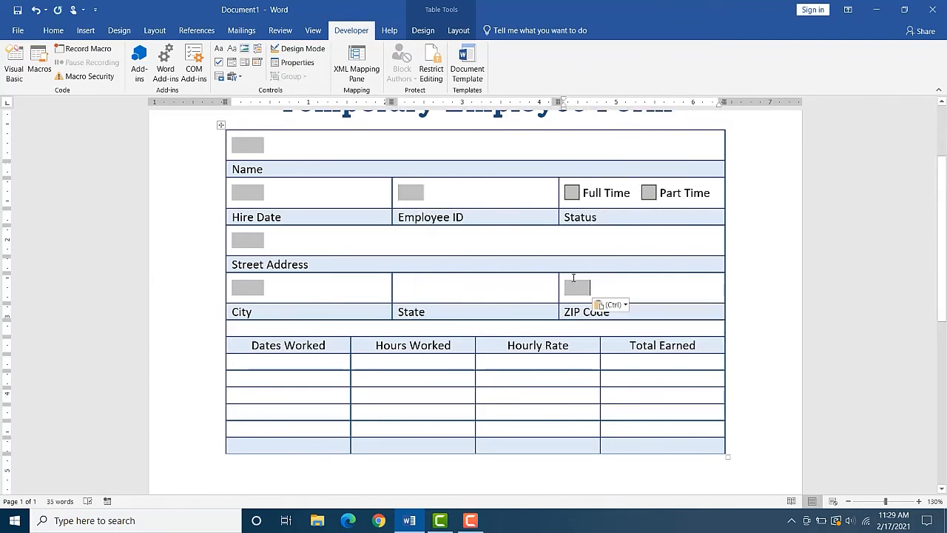
# - Set the ZIP Code field to maximum length 5 with the whole-number 0 format
pyautogui.doubleClick(576, 288)
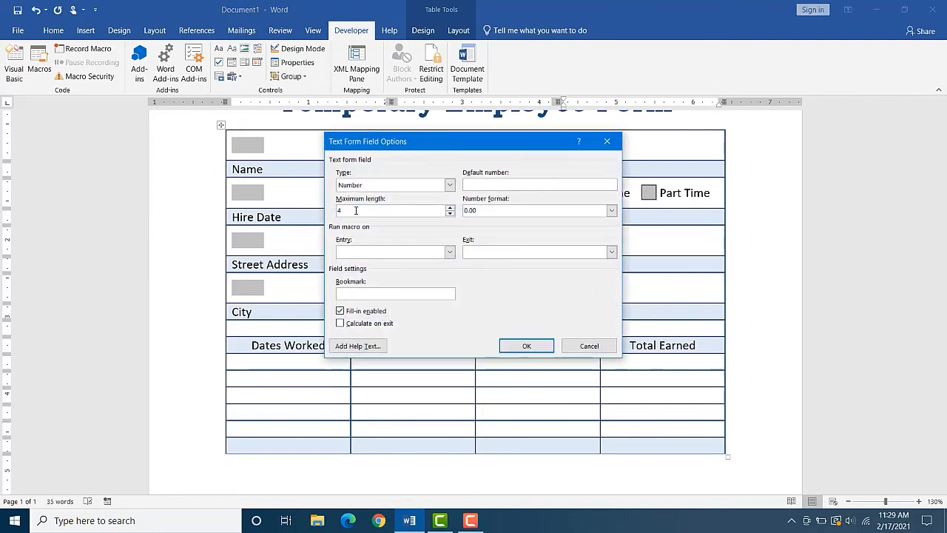
pyautogui.click(450, 207)
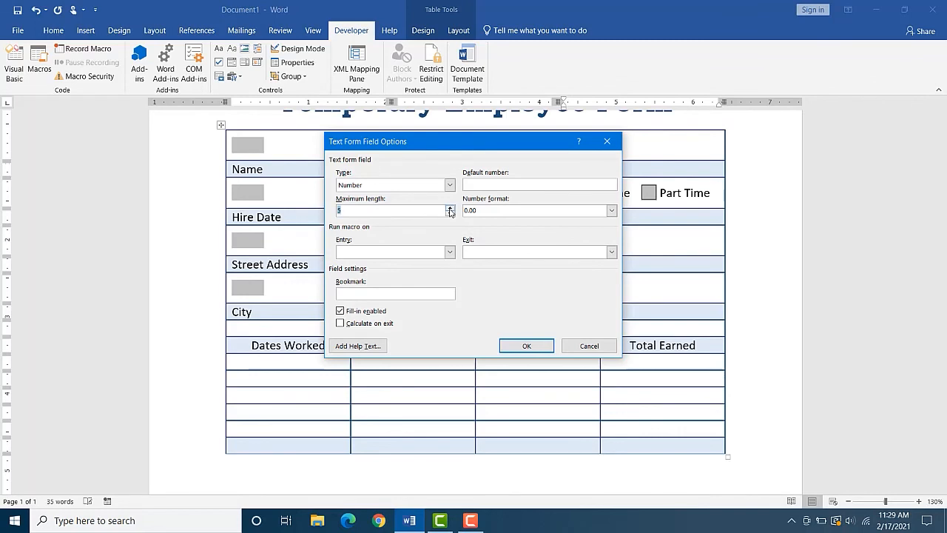
pyautogui.click(611, 211)
pyautogui.click(473, 223)
pyautogui.click(540, 348)
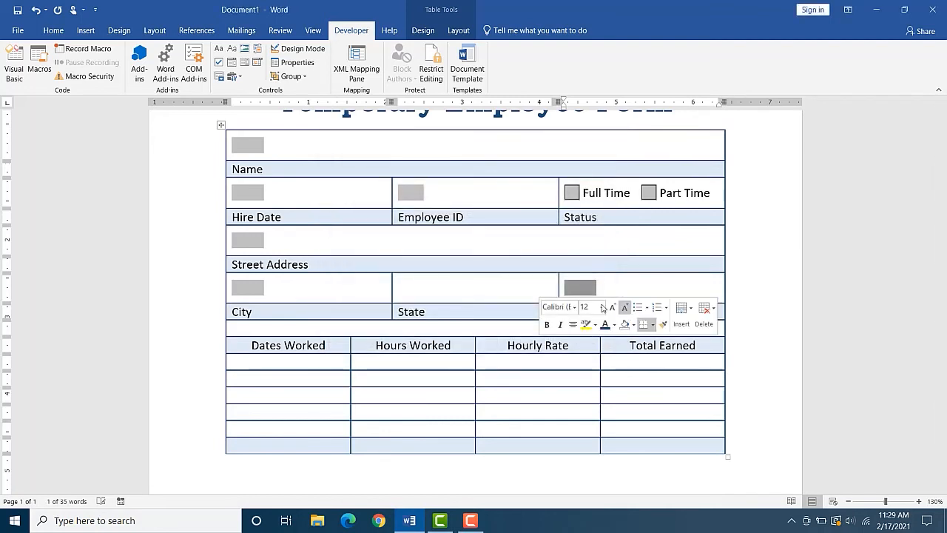
pyautogui.click(418, 291)
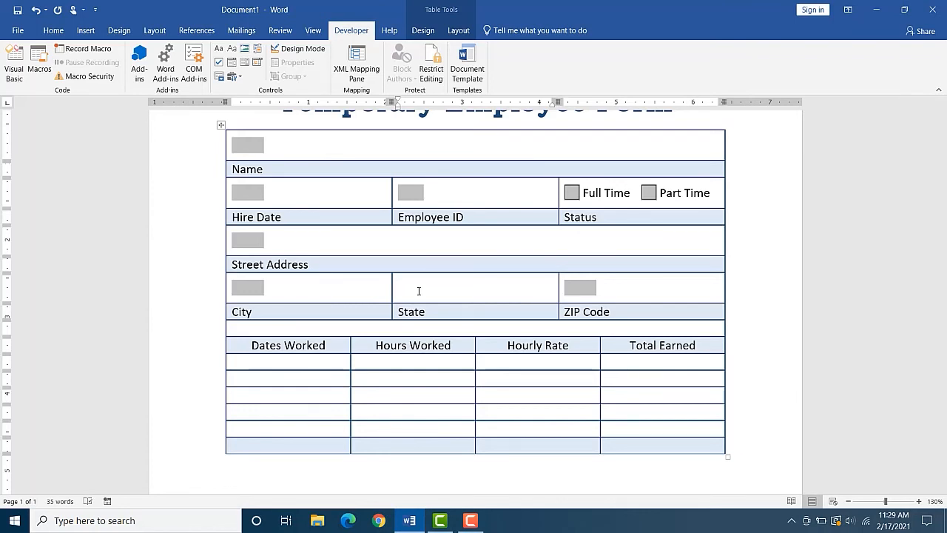
# - Insert a legacy drop-down form field in the State cell and open its options
pyautogui.click(236, 79)
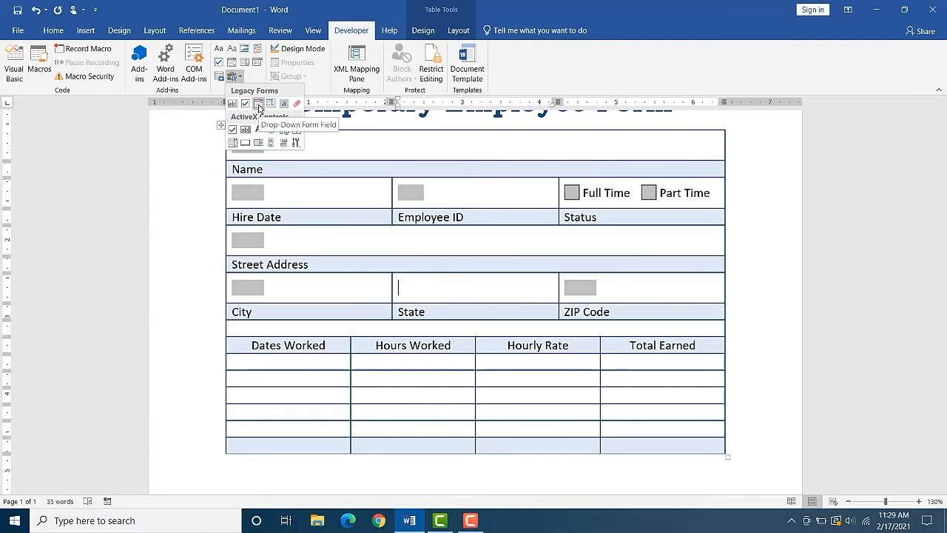
pyautogui.click(259, 104)
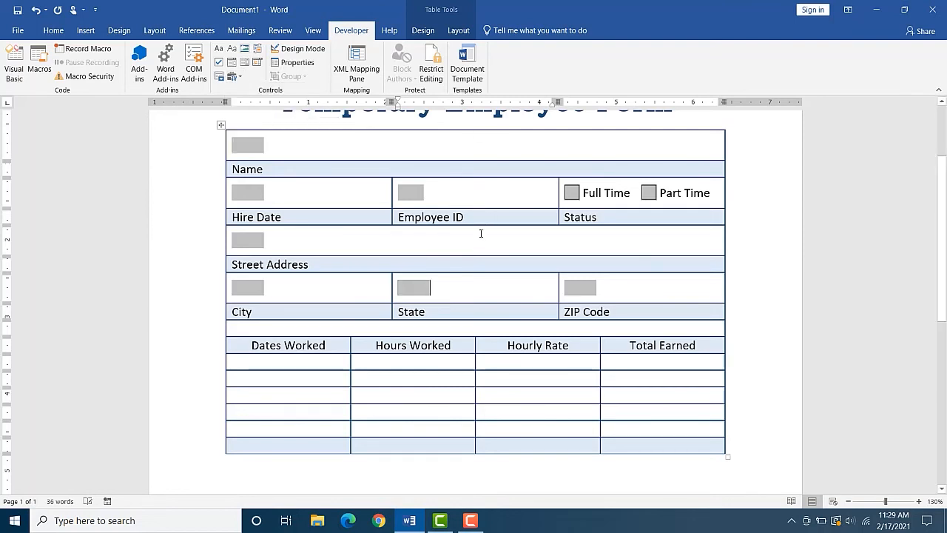
pyautogui.doubleClick(415, 288)
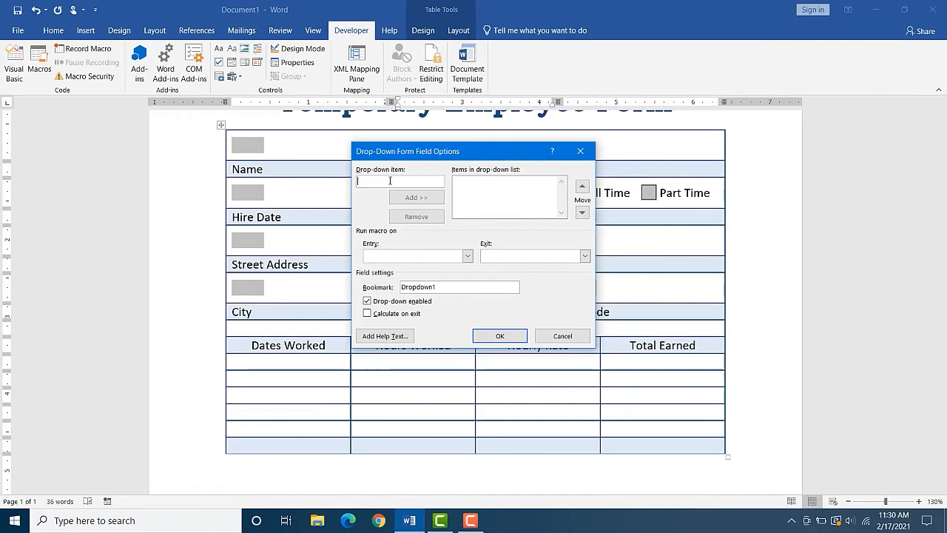
# - Add GA, SC and NC as drop-down items, then move NC above SC
pyautogui.write('GA')
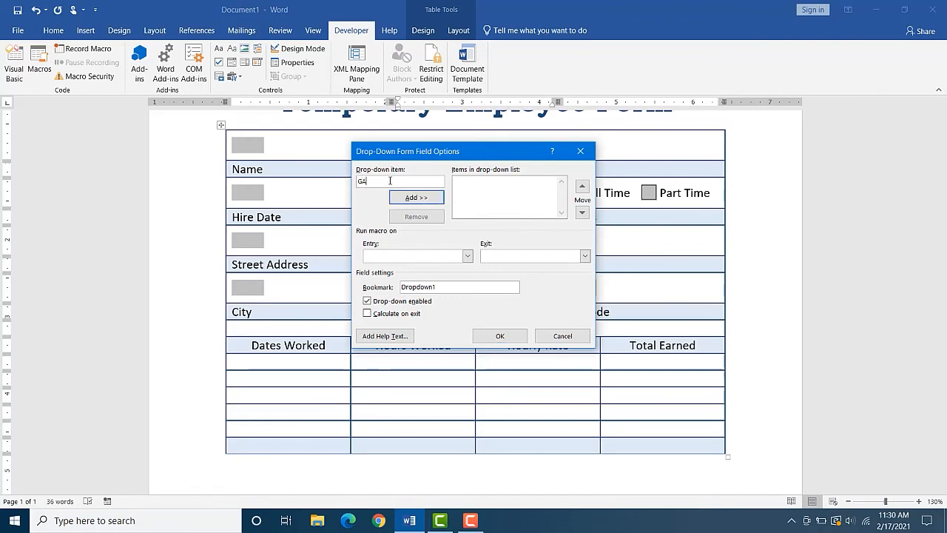
pyautogui.click(433, 201)
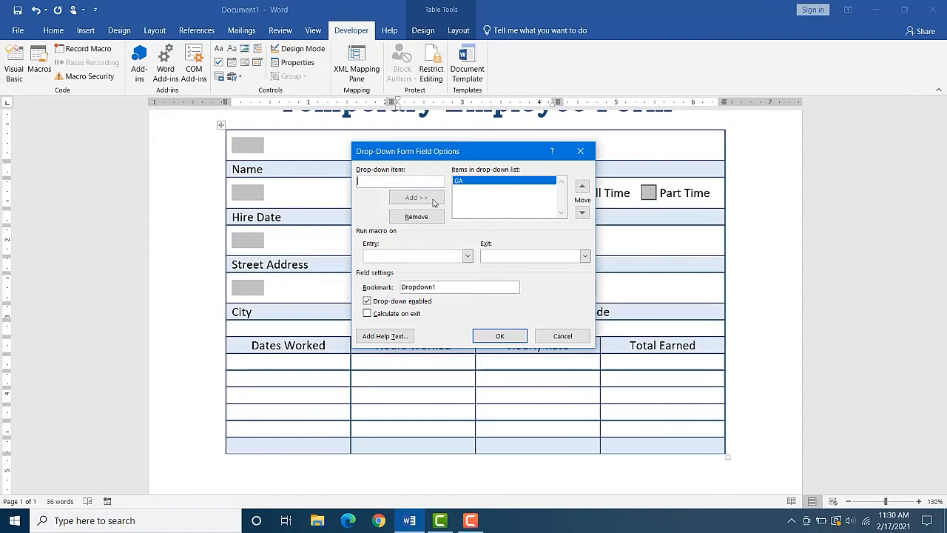
pyautogui.write('SC')
pyautogui.click(430, 201)
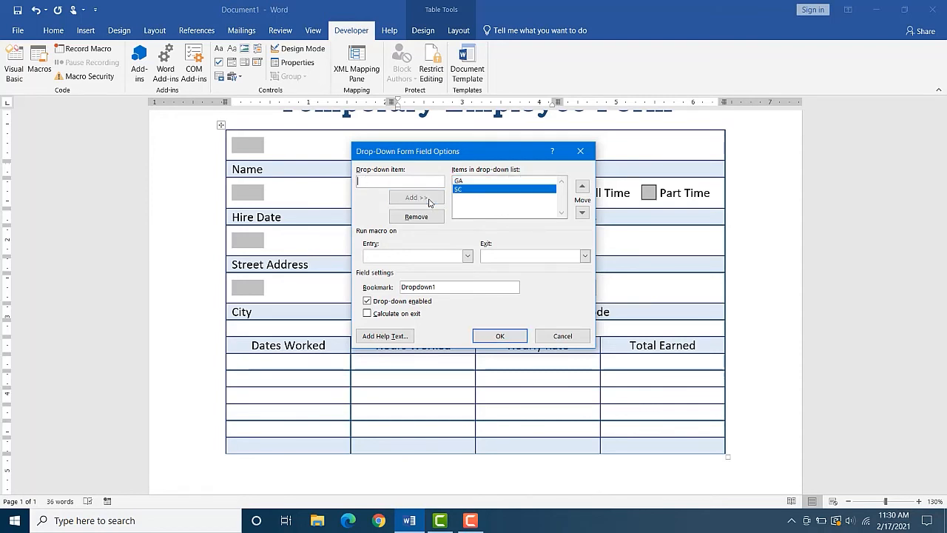
pyautogui.write('NC')
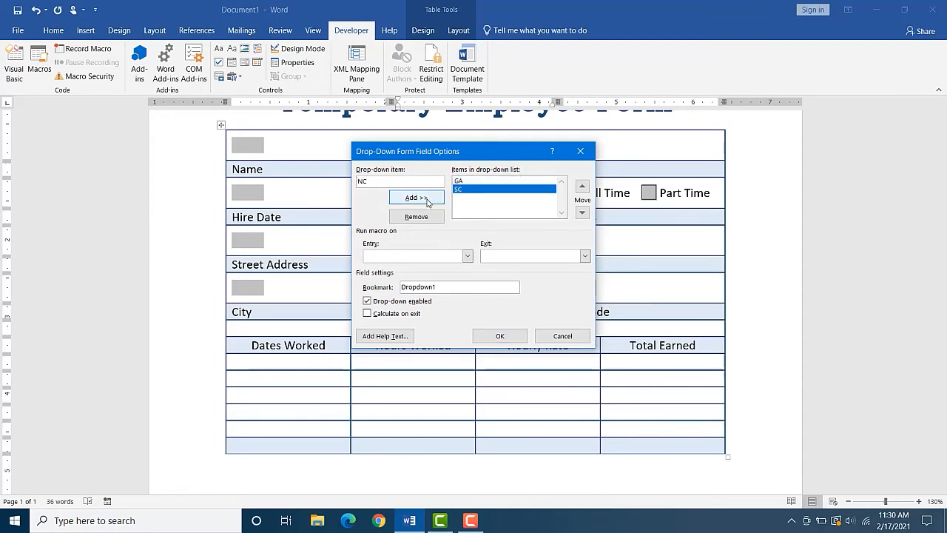
pyautogui.click(416, 200)
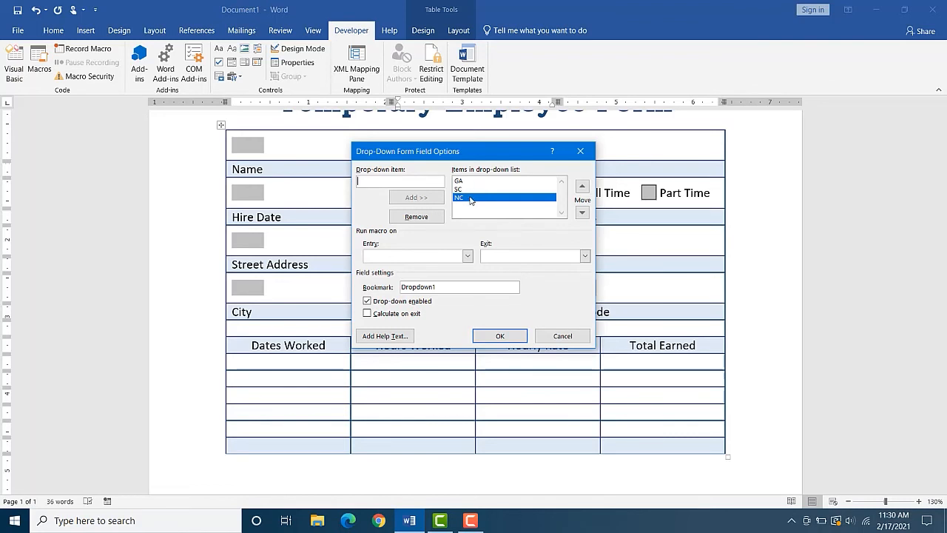
pyautogui.click(582, 187)
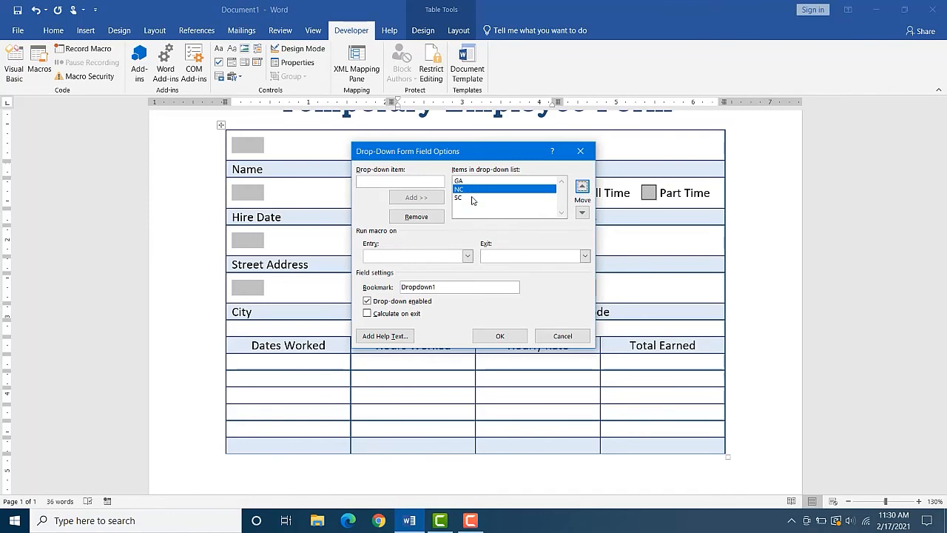
pyautogui.click(500, 336)
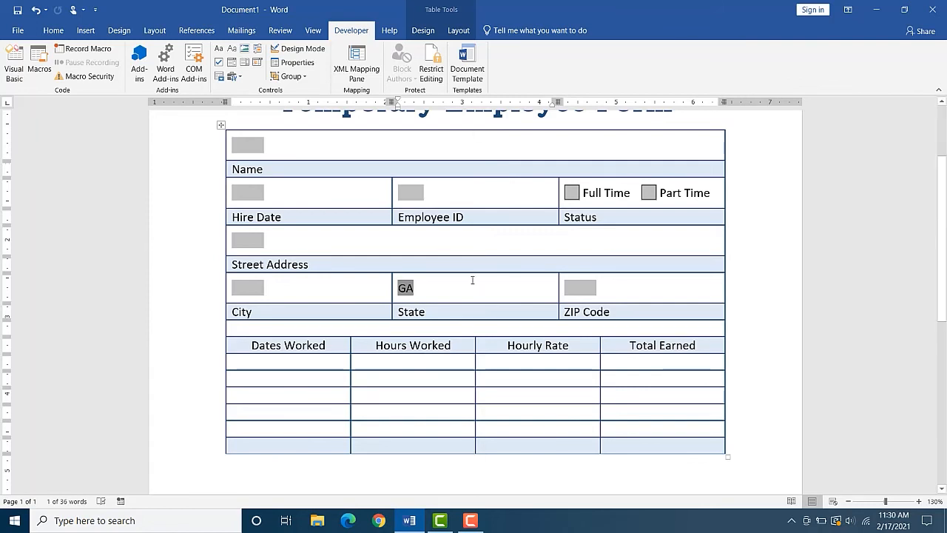
pyautogui.scroll(2, 474, 276)
pyautogui.scroll(-1, 474, 276)
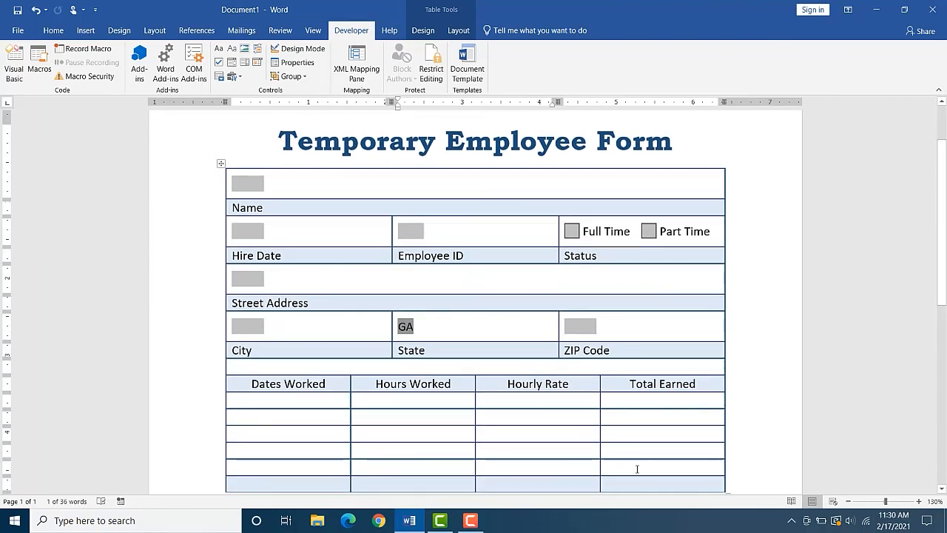
pyautogui.scroll(1, 650, 466)
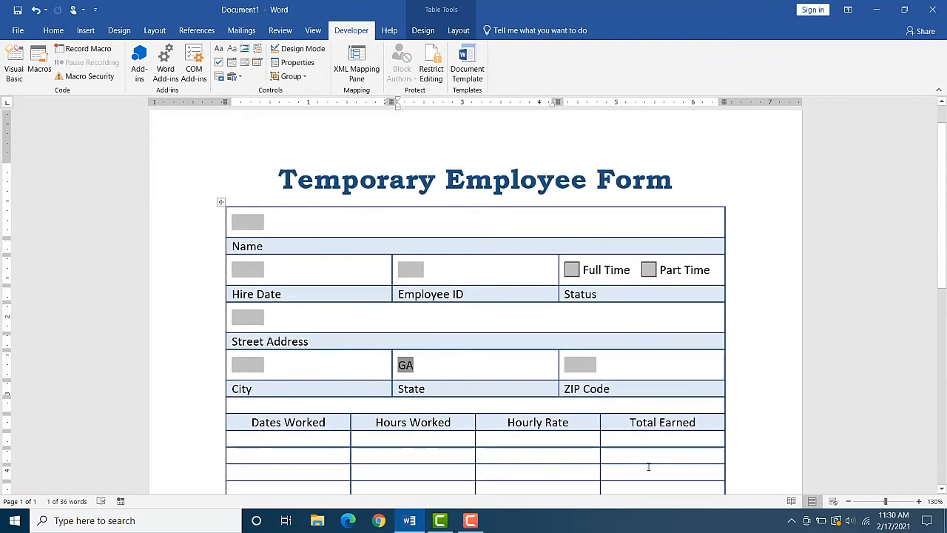
pyautogui.scroll(-1, 649, 467)
pyautogui.scroll(-1, 648, 465)
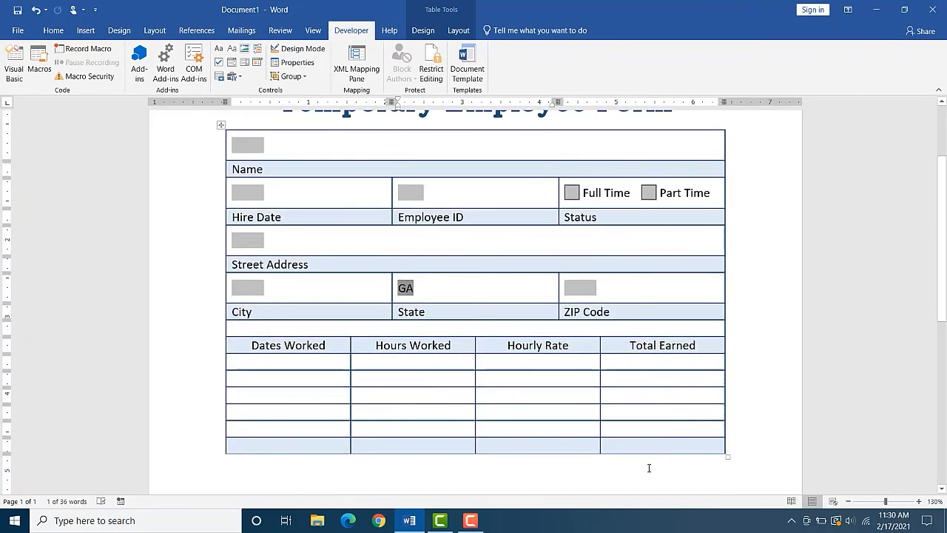
pyautogui.scroll(1, 649, 466)
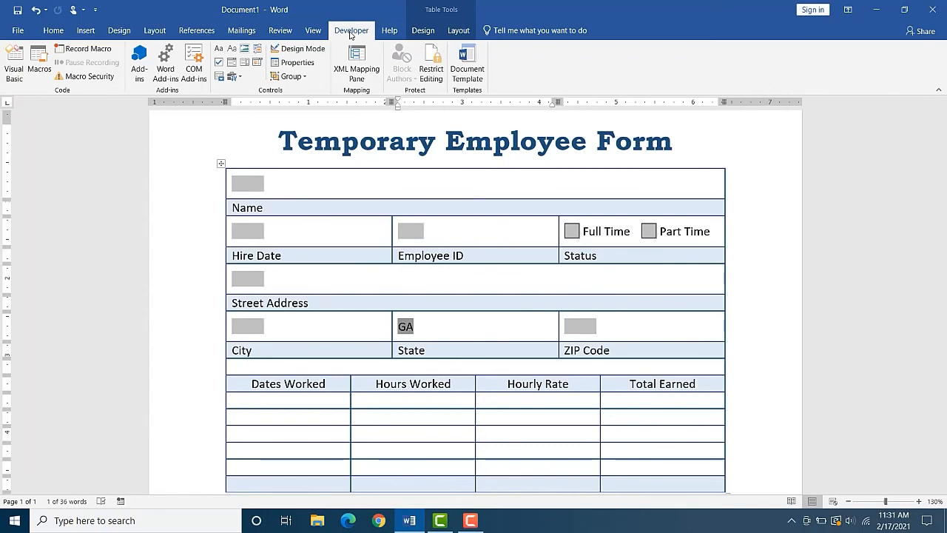
pyautogui.click(242, 182)
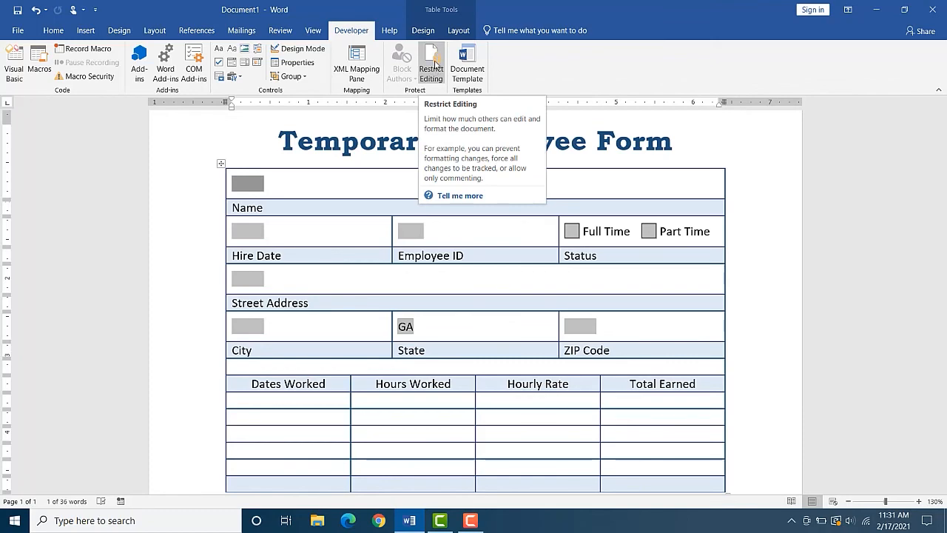
# - Restrict editing to Filling in forms and enforce protection without a password
pyautogui.click(433, 66)
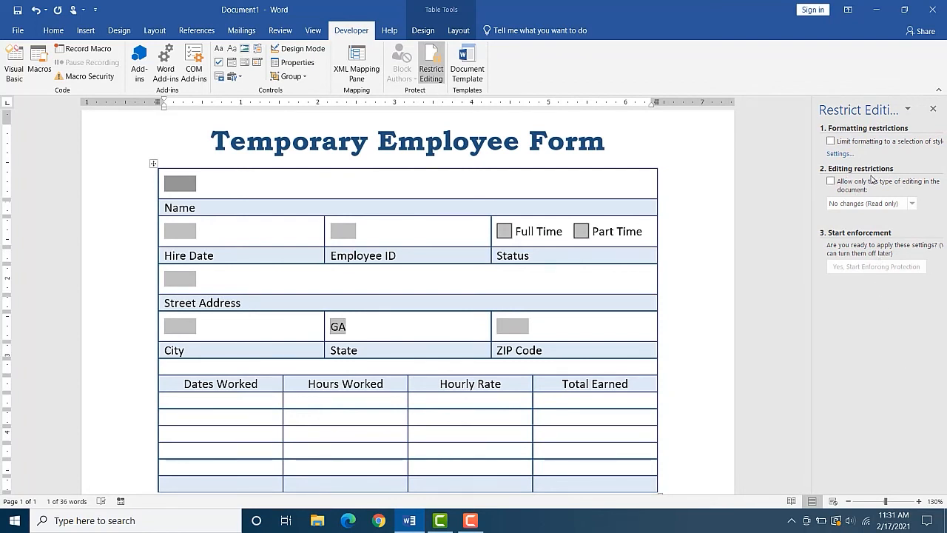
pyautogui.click(831, 182)
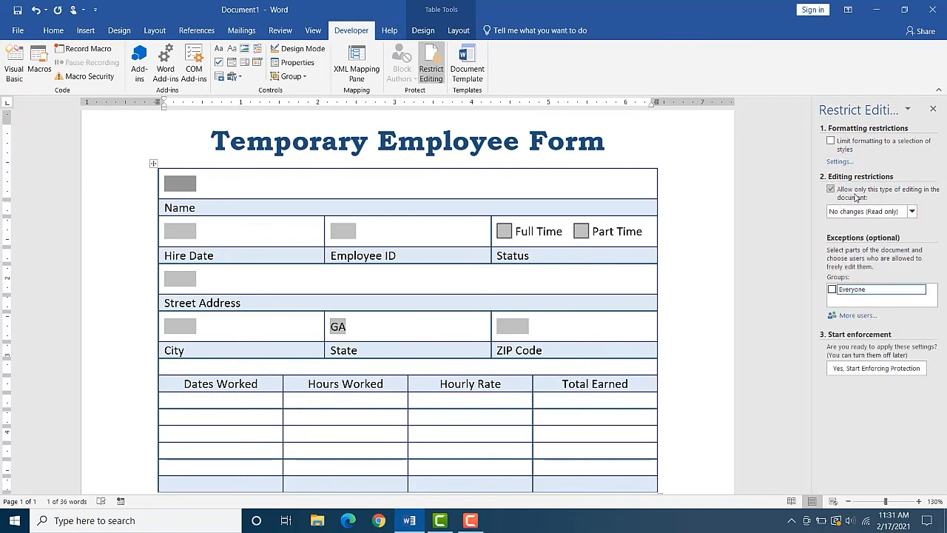
pyautogui.click(910, 212)
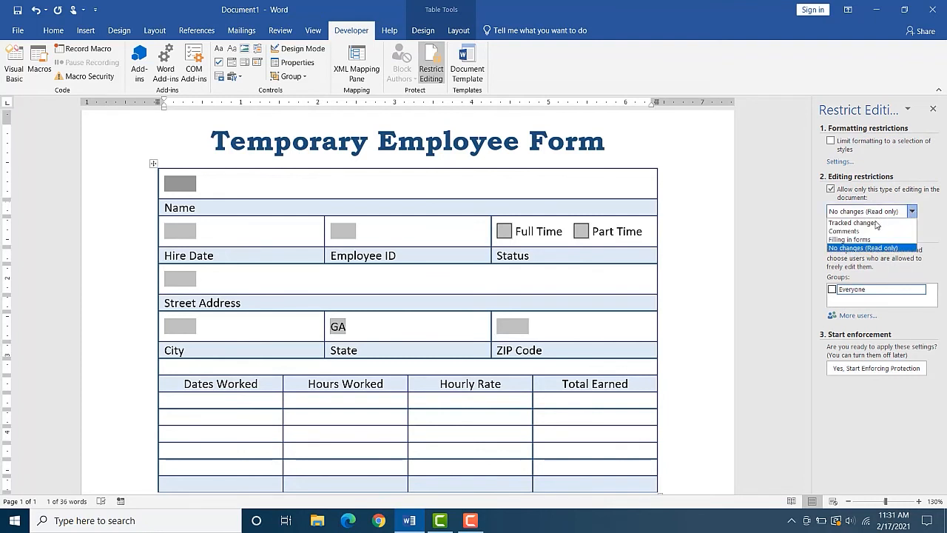
pyautogui.click(853, 240)
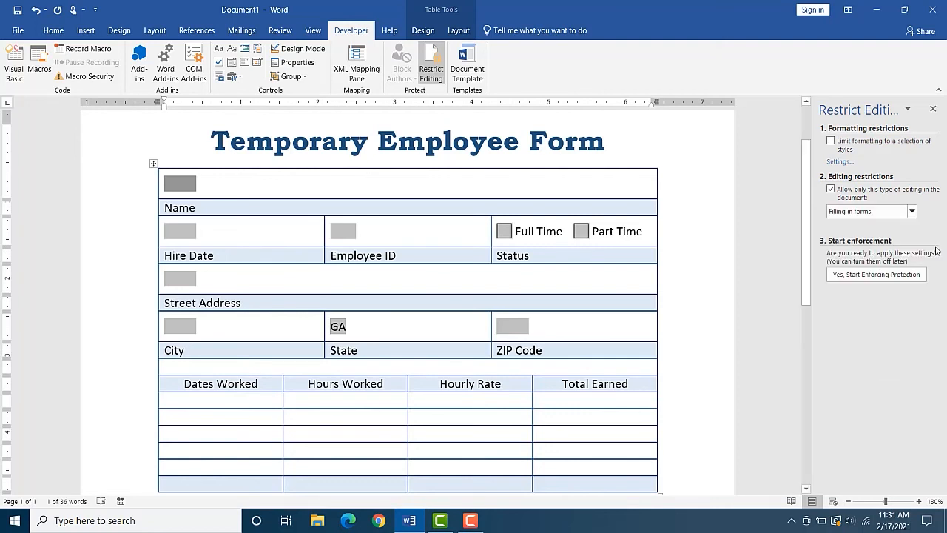
pyautogui.click(886, 275)
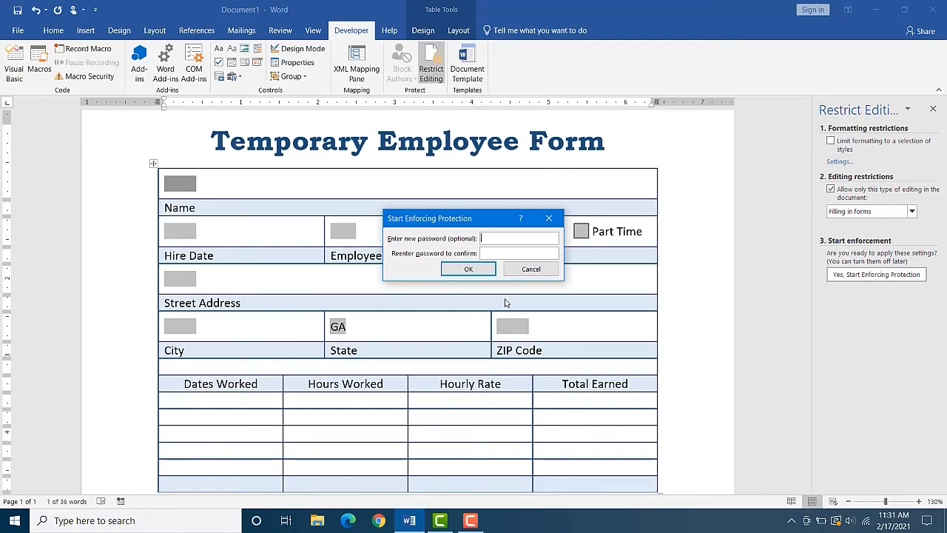
pyautogui.click(480, 269)
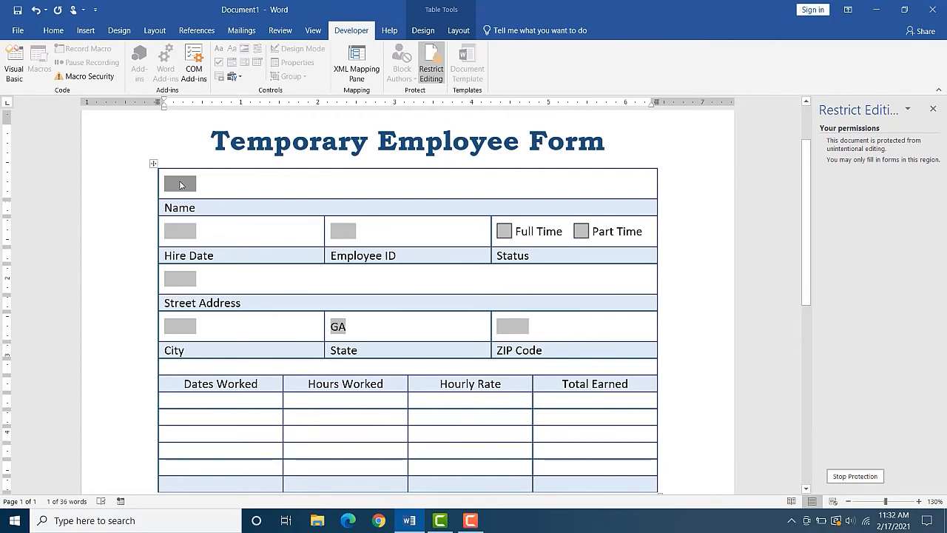
# - Enter the employee's full name, hire date 4/8/16 and employee ID
pyautogui.write('Thoma')
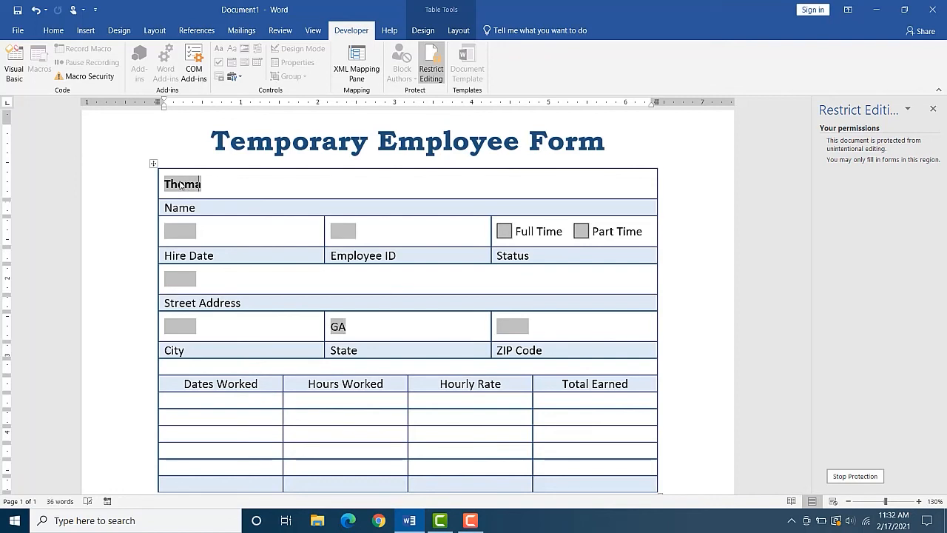
pyautogui.write('s Sullivan')
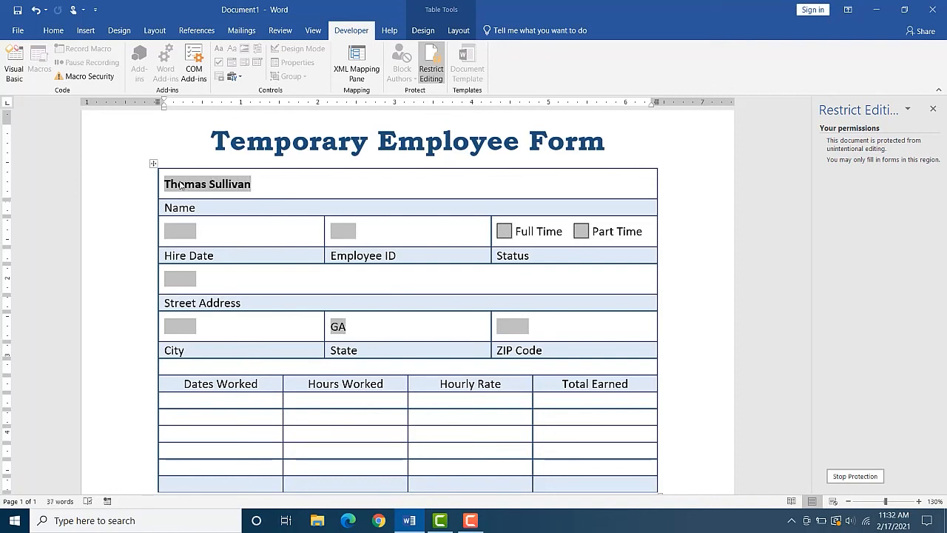
pyautogui.press('Tab')
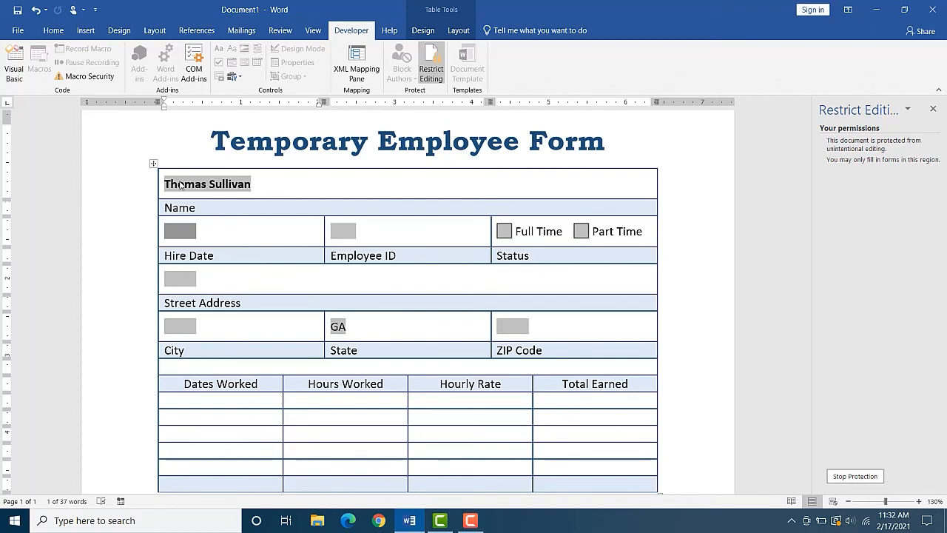
pyautogui.write('4/')
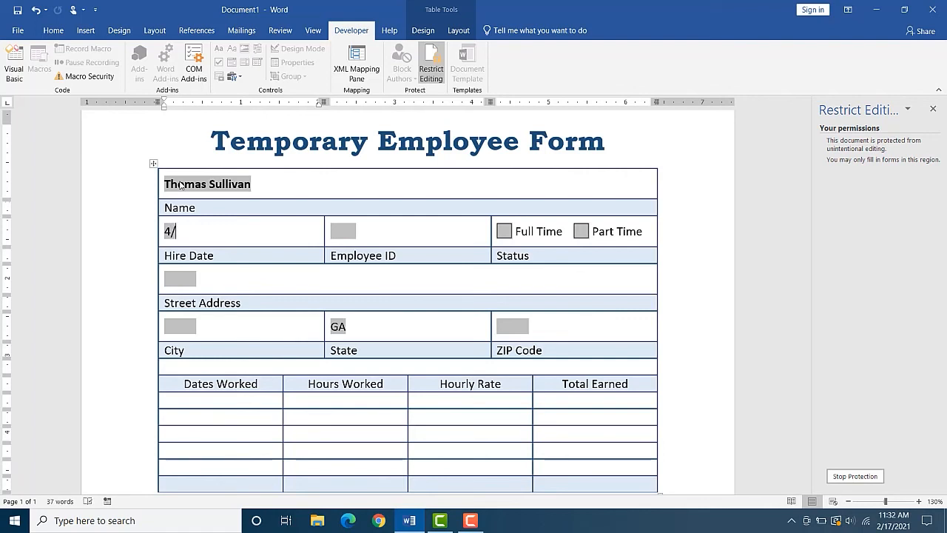
pyautogui.write('8/16')
pyautogui.press('Tab')
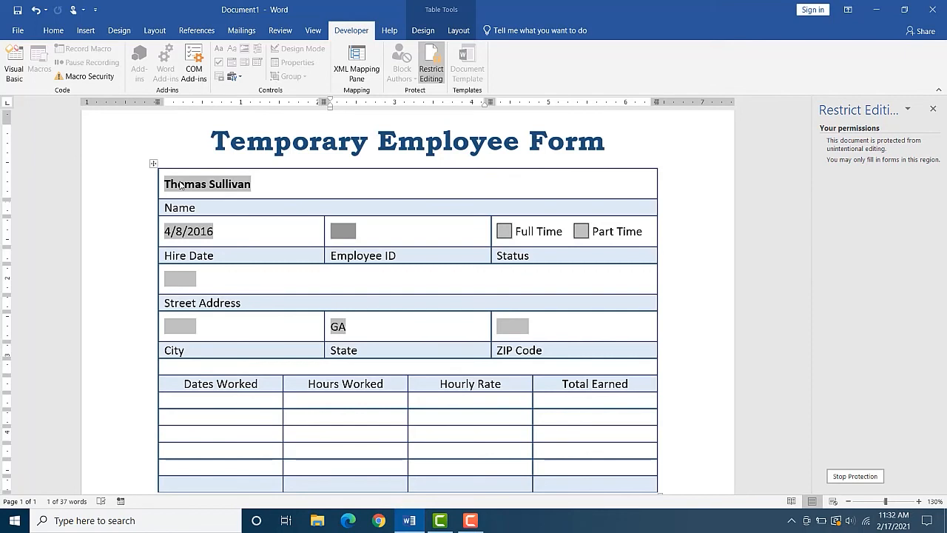
pyautogui.click(350, 233)
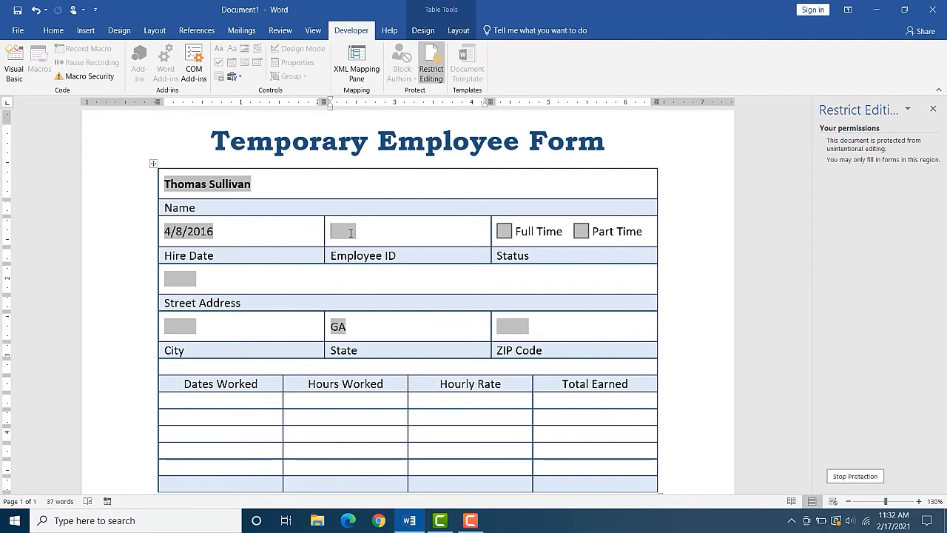
pyautogui.write('3481')
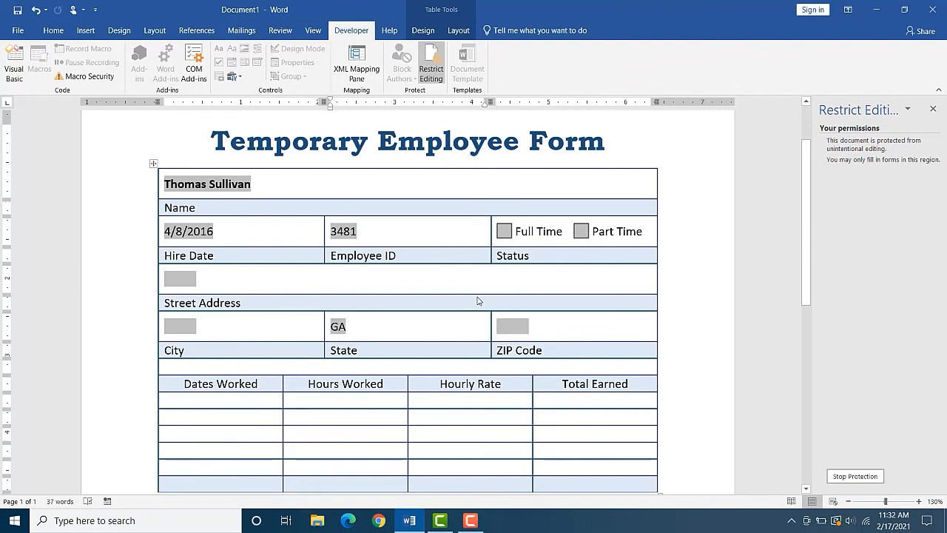
# - Mark the employee as Full Time, testing and clearing the Part Time box
pyautogui.click(504, 232)
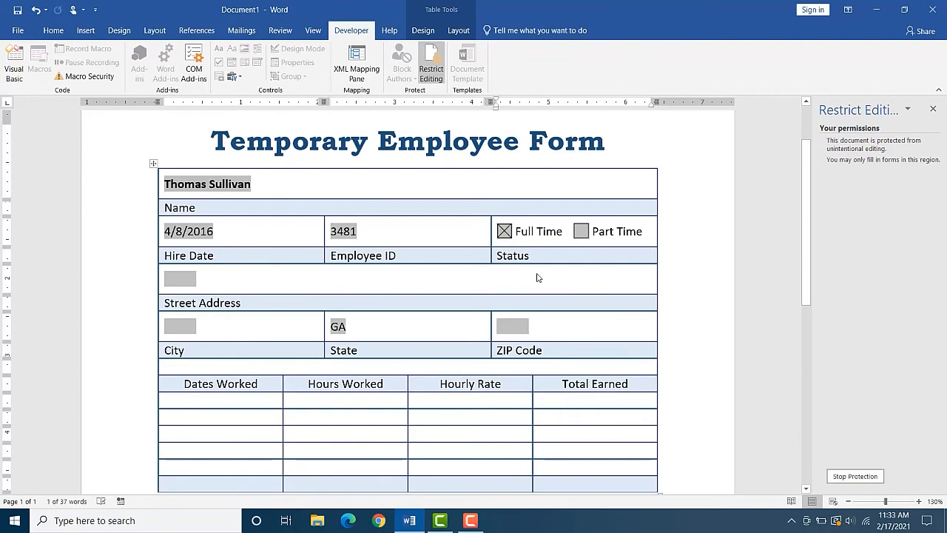
pyautogui.click(581, 232)
pyautogui.click(583, 232)
# - Fill in the street address, city, state and ZIP Code fields
pyautogui.click(185, 282)
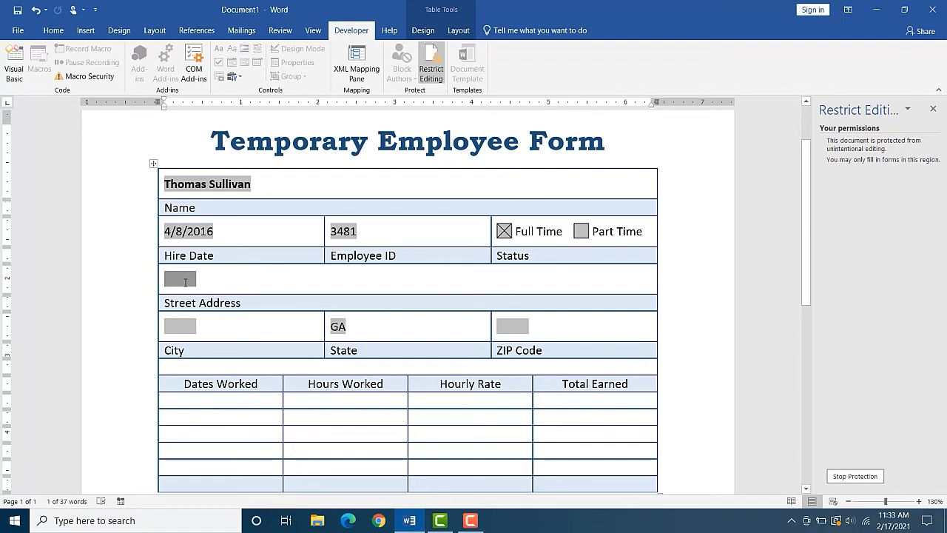
pyautogui.write('432 A')
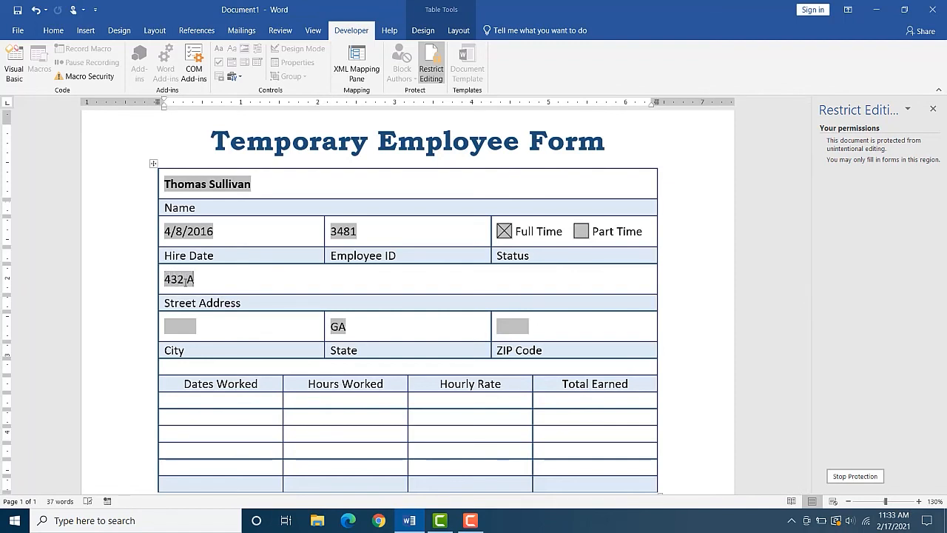
pyautogui.write('pplewood Dri')
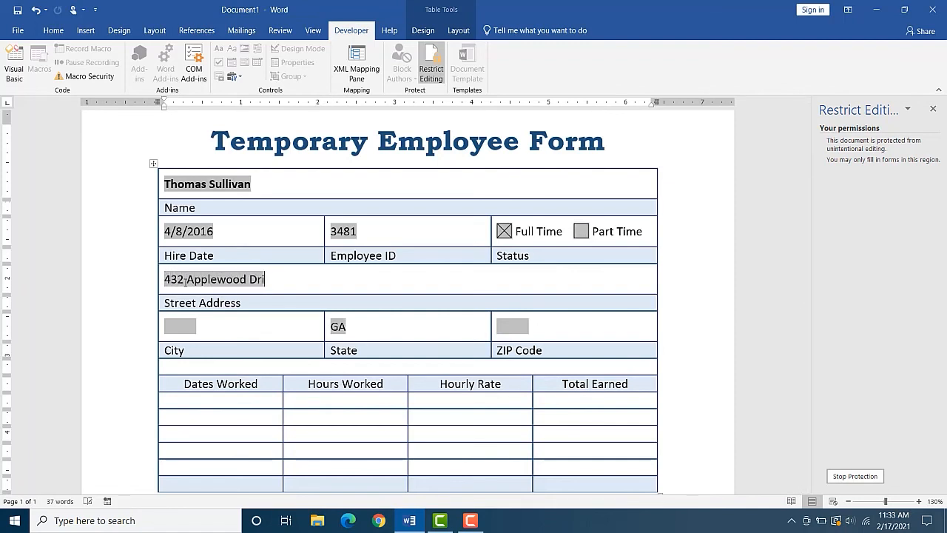
pyautogui.write('ve')
pyautogui.press('BackSpace')
pyautogui.press('BackSpace')
pyautogui.press('BackSpace')
pyautogui.press('BackSpace')
pyautogui.press('BackSpace')
pyautogui.press('BackSpace')
pyautogui.write('ve')
pyautogui.press('Tab')
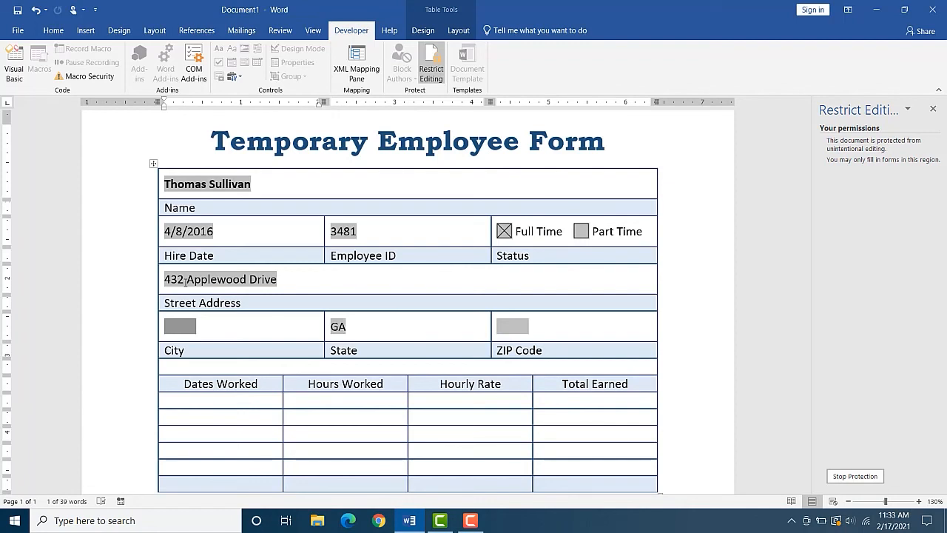
pyautogui.write('Charleston')
pyautogui.press('Tab')
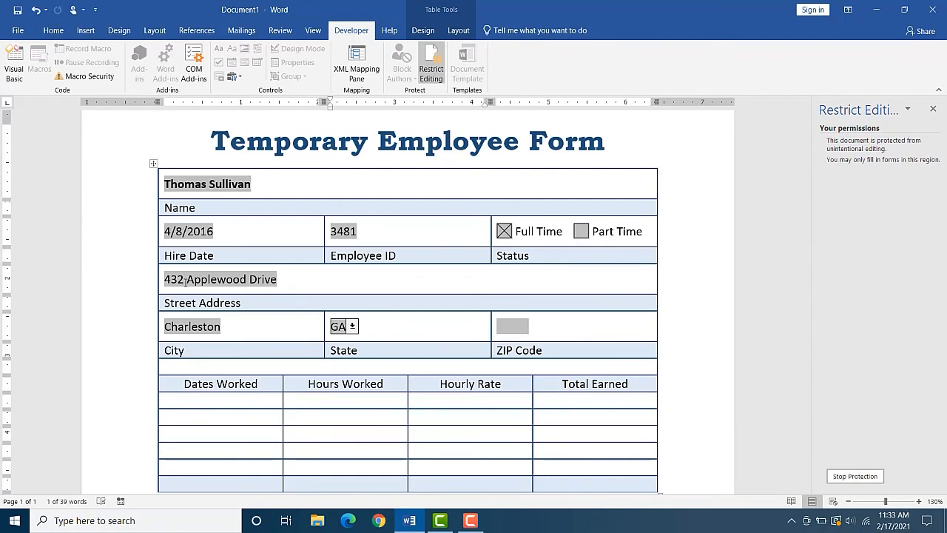
pyautogui.click(353, 327)
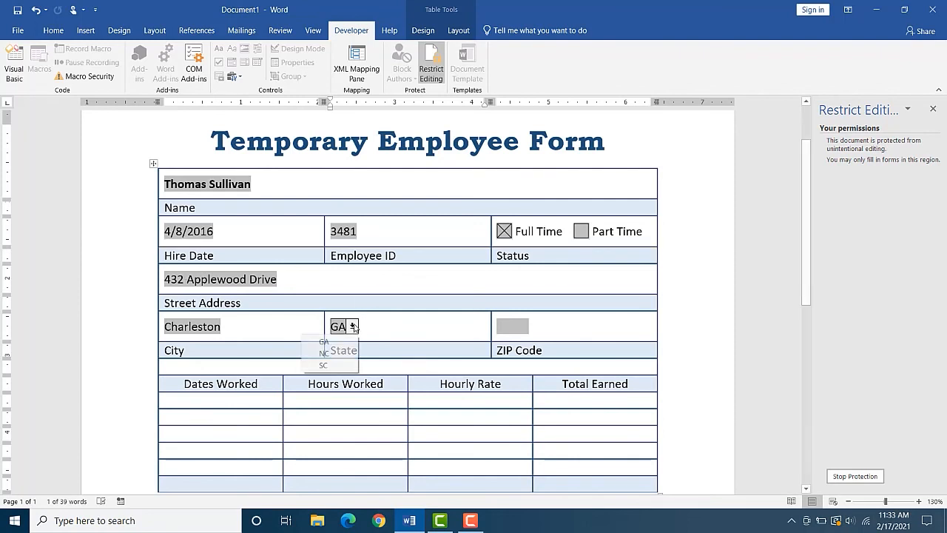
pyautogui.click(338, 366)
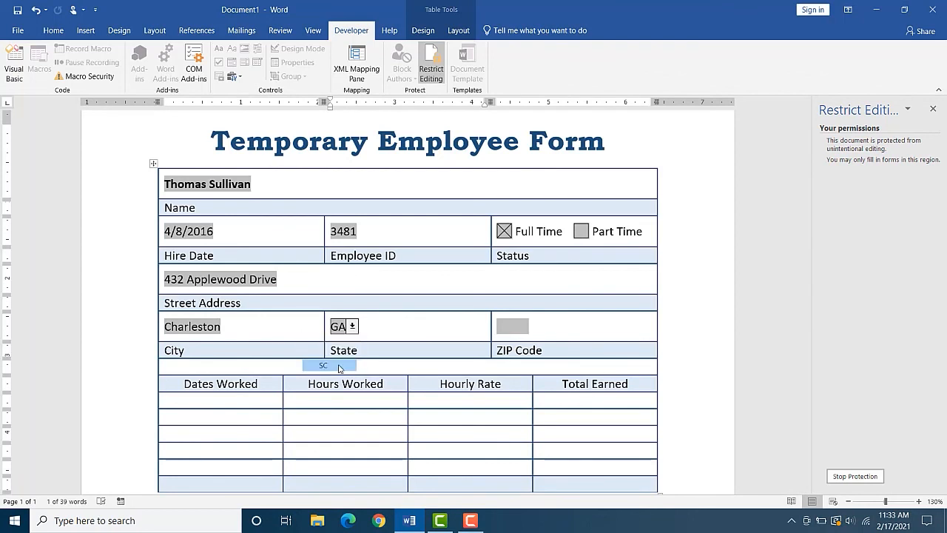
pyautogui.click(513, 329)
pyautogui.write('29407')
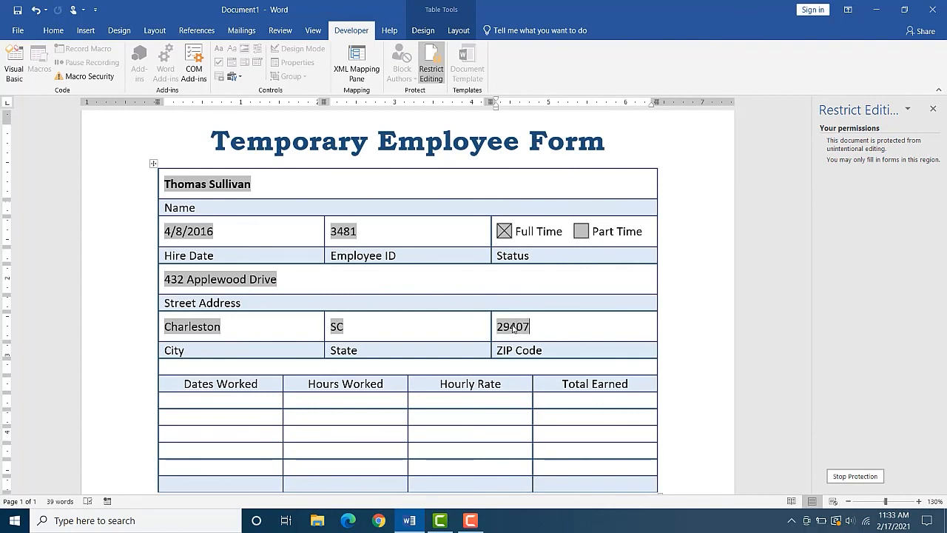
# - Tab through the form fields to check their order, returning to the Name field
pyautogui.press('Tab')
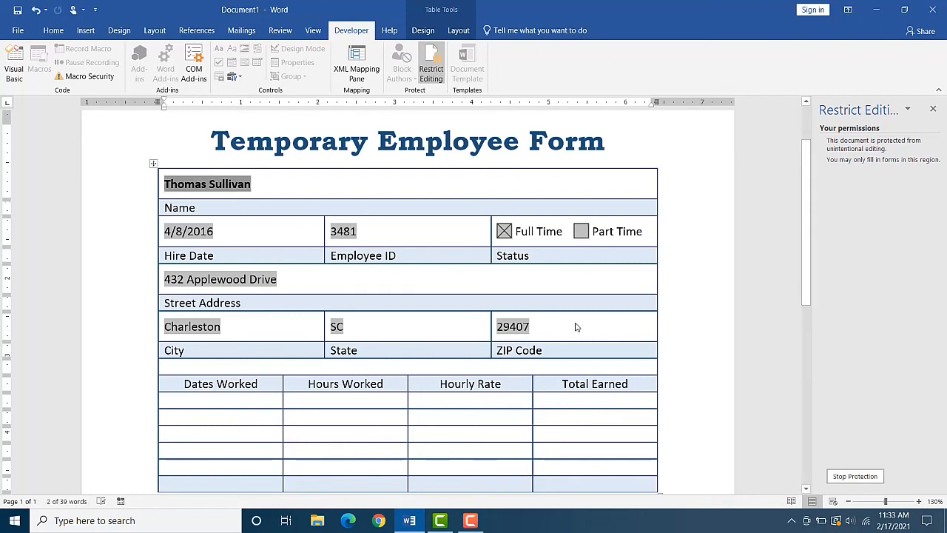
pyautogui.press('Tab')
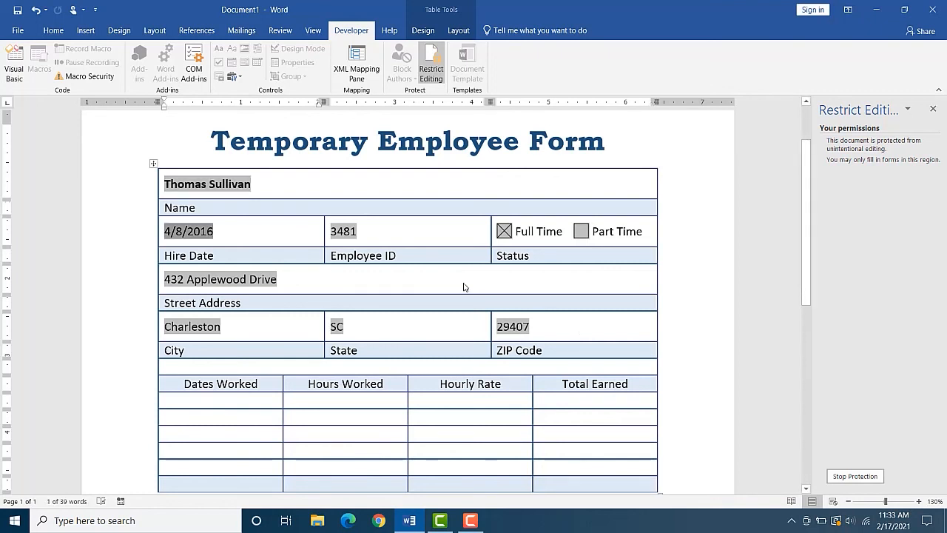
pyautogui.press('Tab')
pyautogui.press('Tab')
pyautogui.press('Tab')
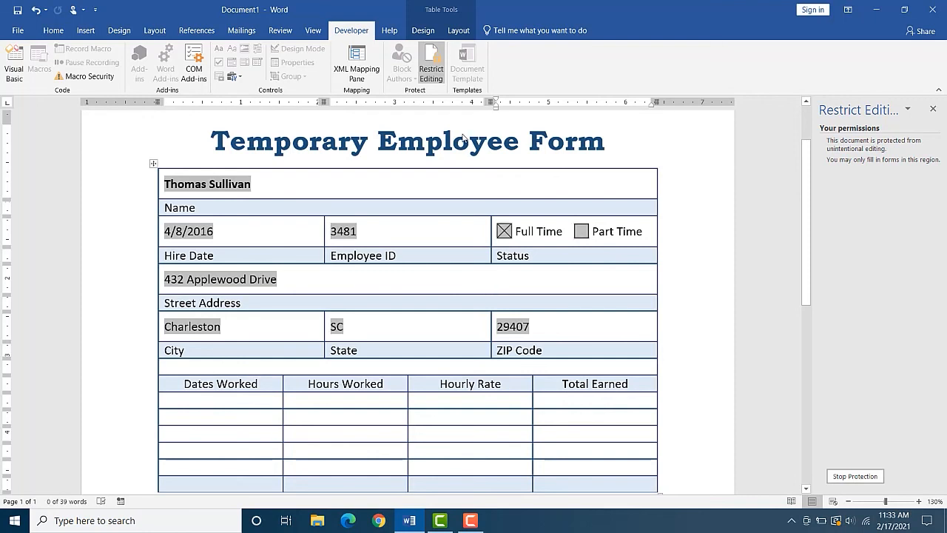
pyautogui.click(373, 151)
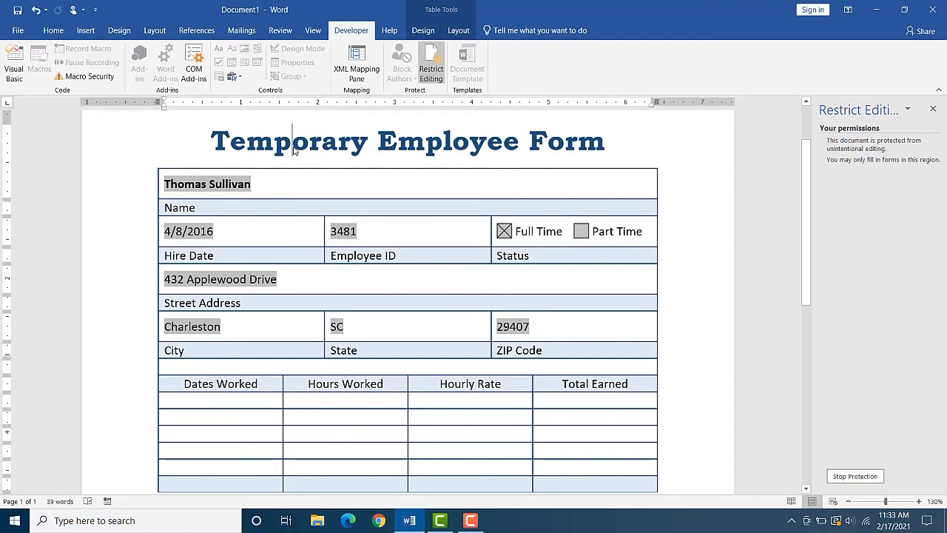
pyautogui.click(295, 225)
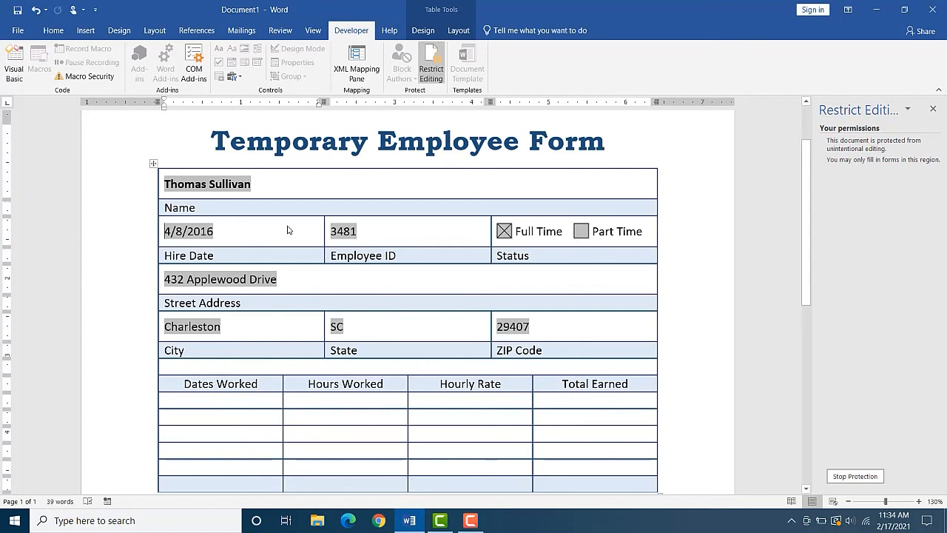
# - Turn off the form's editing protection
pyautogui.click(854, 477)
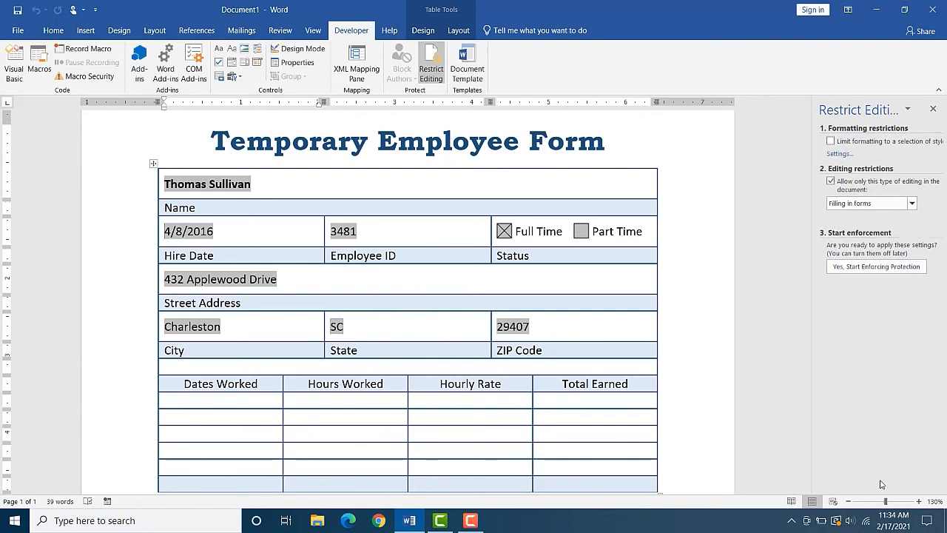
pyautogui.click(395, 402)
pyautogui.scroll(-1, 419, 403)
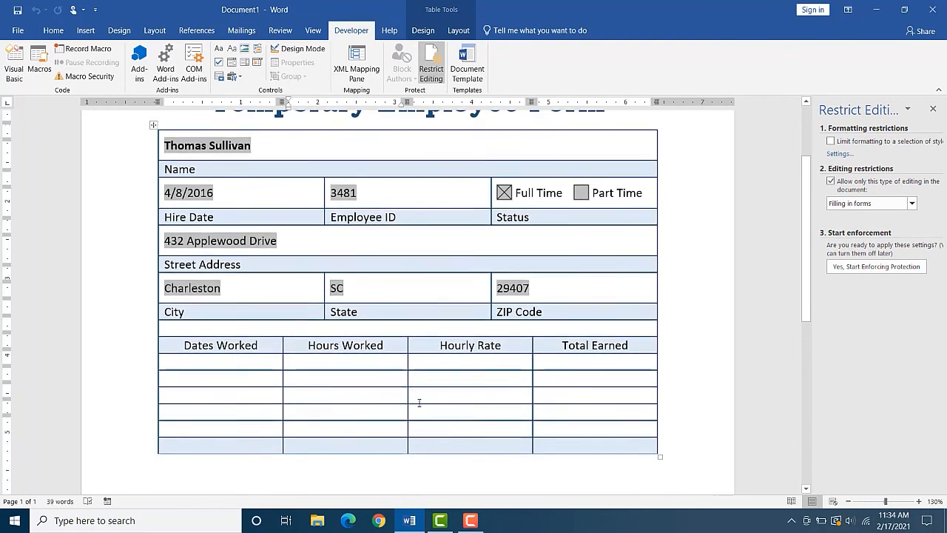
pyautogui.scroll(-1, 418, 402)
pyautogui.scroll(3, 420, 402)
pyautogui.scroll(-1, 419, 403)
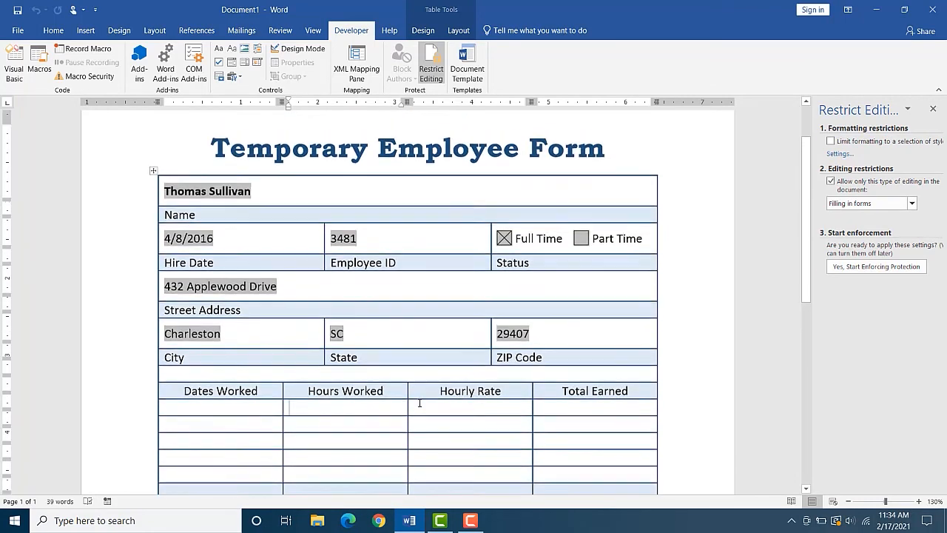
pyautogui.scroll(-1, 419, 402)
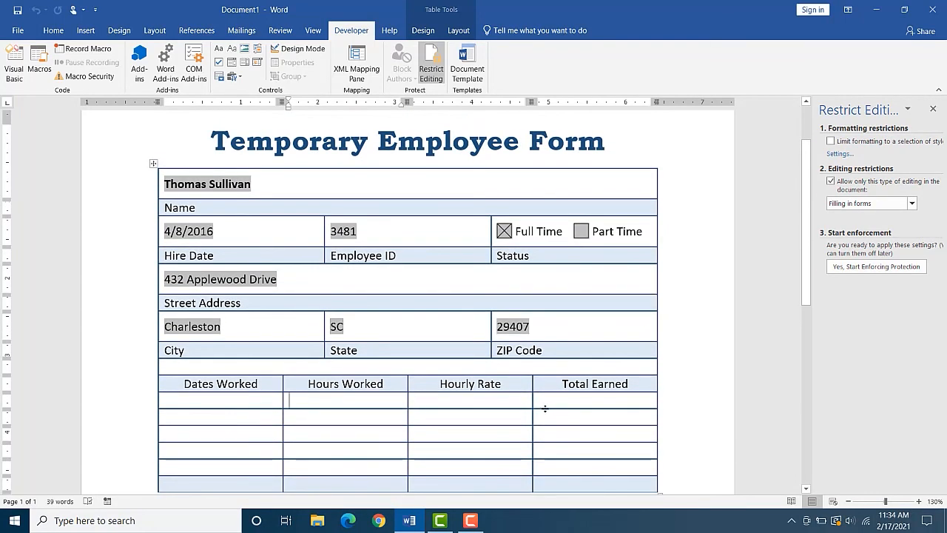
pyautogui.scroll(-1, 557, 407)
pyautogui.scroll(1, 551, 408)
# - Enter date 1/13/21, 7.25 hours and rate 14.85 in the first hours row
pyautogui.click(244, 403)
pyautogui.write('1/1')
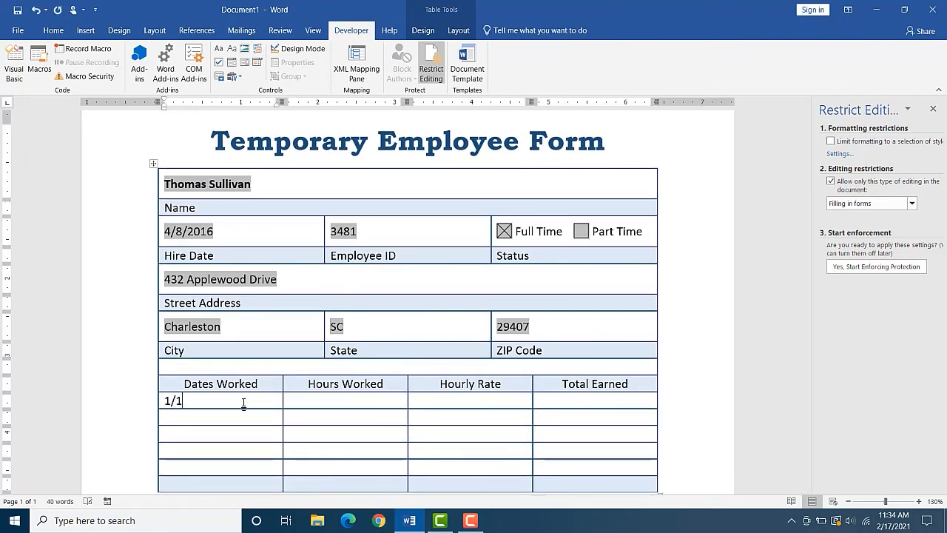
pyautogui.write('3/21')
pyautogui.press('Tab')
pyautogui.write('7.25')
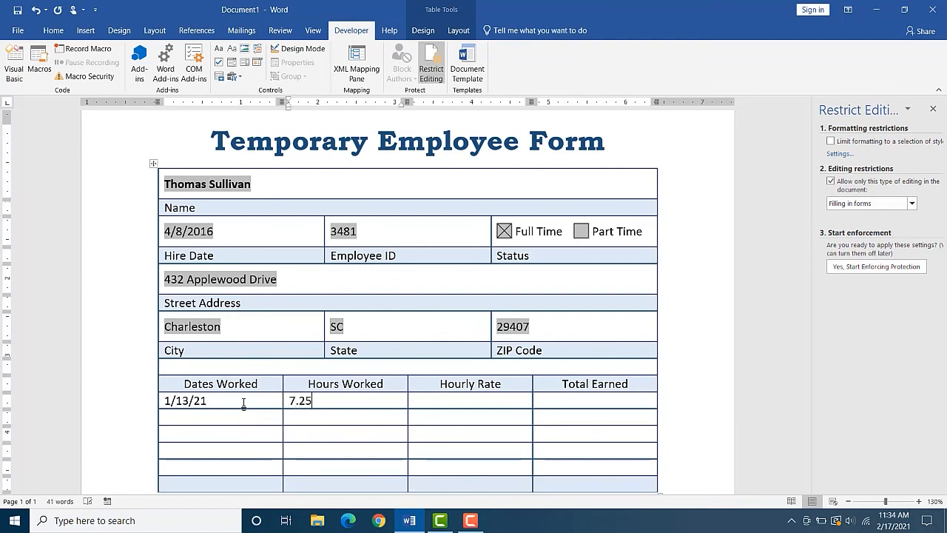
pyautogui.press('Tab')
pyautogui.write('14.85')
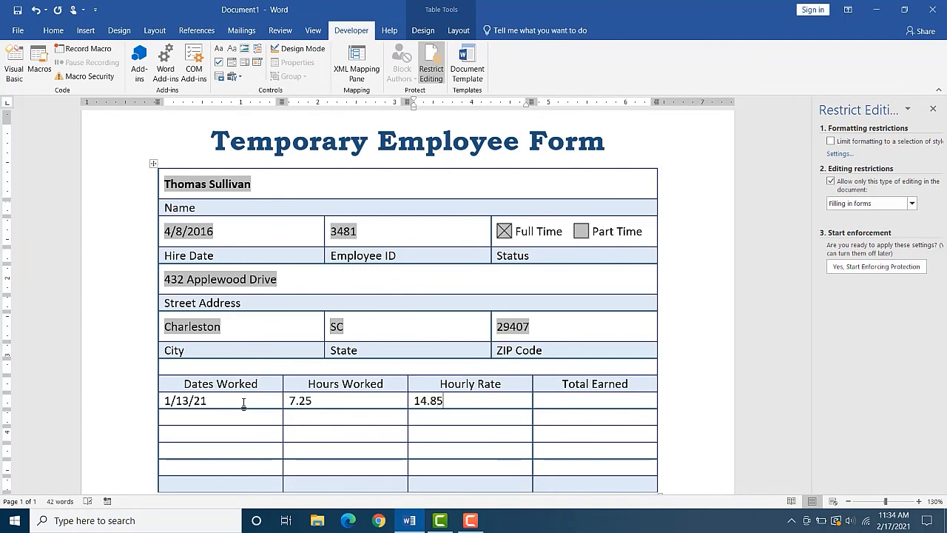
pyautogui.press('Tab')
pyautogui.click(934, 110)
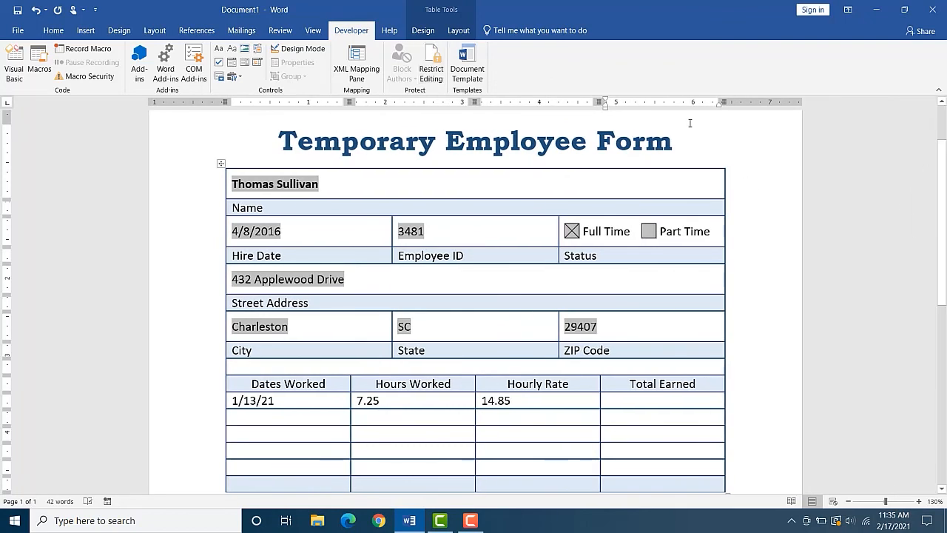
# - Insert a =PRODUCT(LEFT) formula in the first Total Earned cell, giving 107.66
pyautogui.click(456, 31)
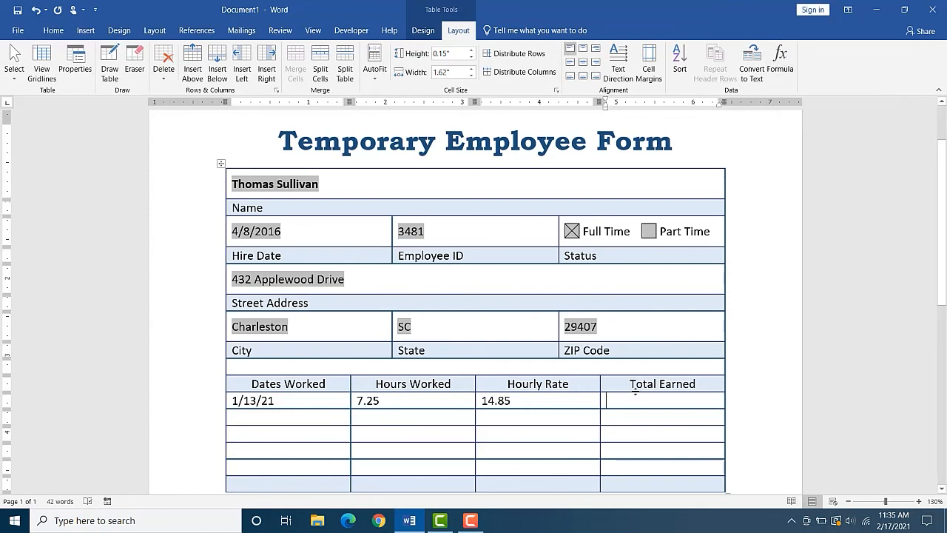
pyautogui.click(788, 66)
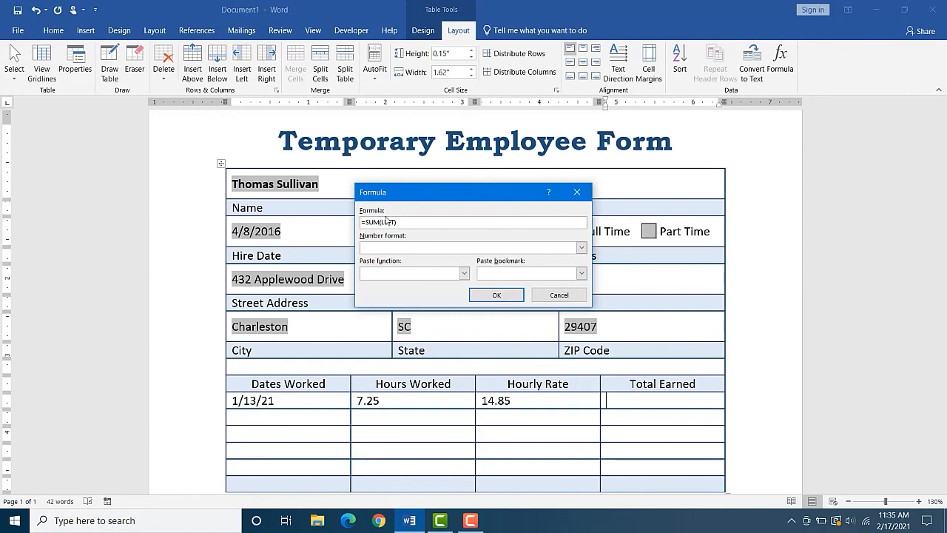
pyautogui.press('BackSpace')
pyautogui.press('BackSpace')
pyautogui.press('BackSpace')
pyautogui.write('PRODUCT')
pyautogui.click(497, 295)
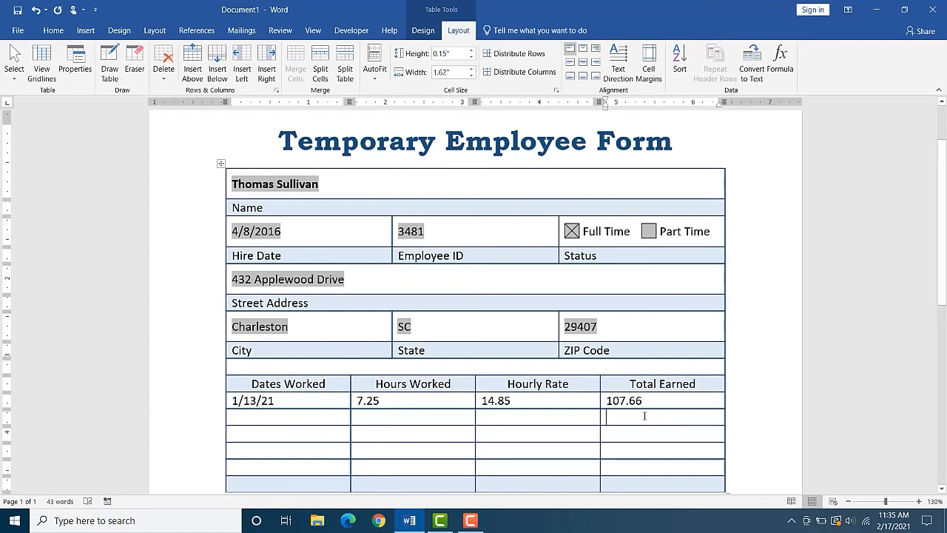
# - Type 104.50 and 67.25 in the next two Total Earned cells
pyautogui.click(644, 416)
pyautogui.write('1')
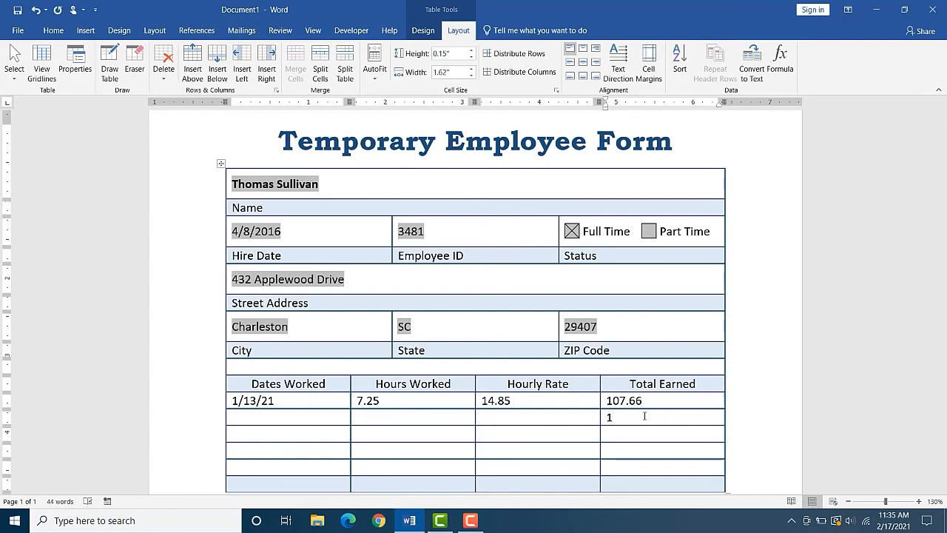
pyautogui.write('04.50')
pyautogui.click(625, 434)
pyautogui.write('67.25')
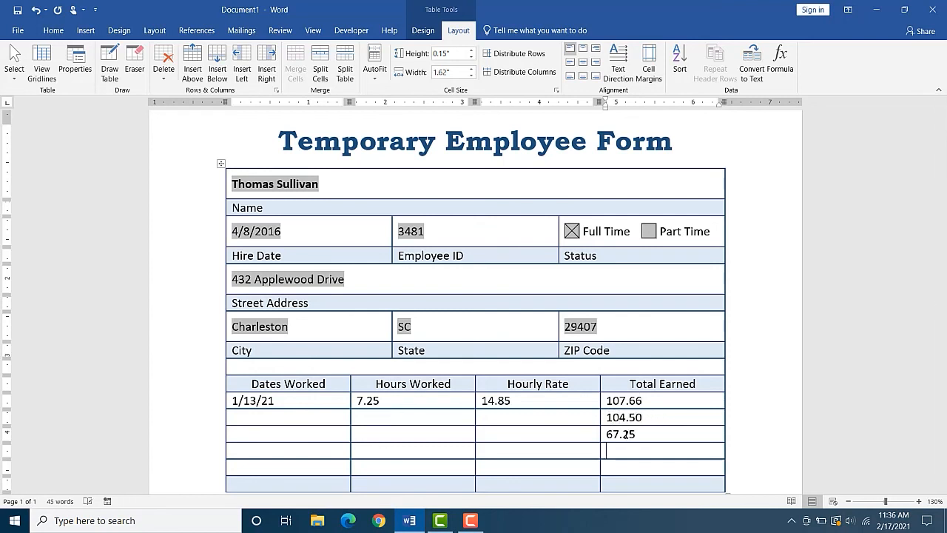
pyautogui.scroll(-1, 645, 444)
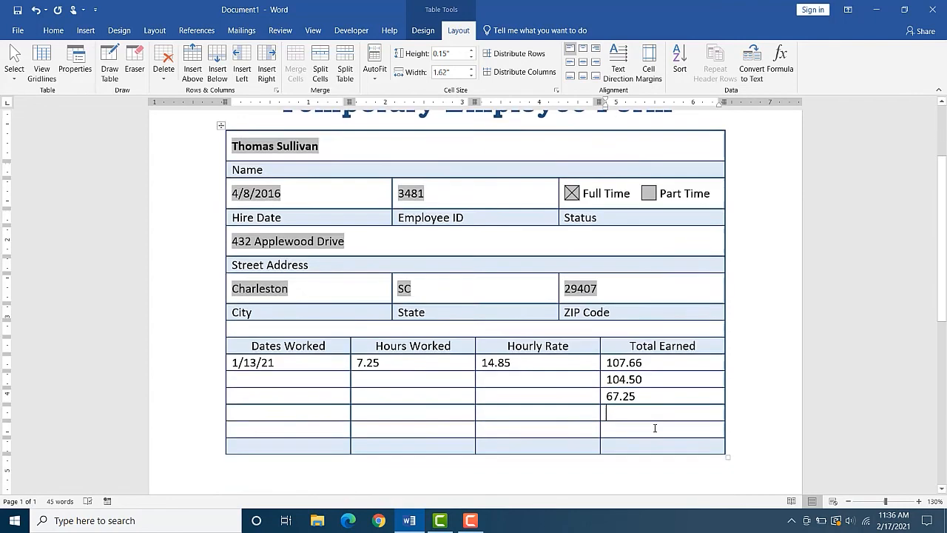
# - Insert a =SUM(ABOVE) formula in the bottom Total Earned cell, showing 279.41
pyautogui.click(646, 447)
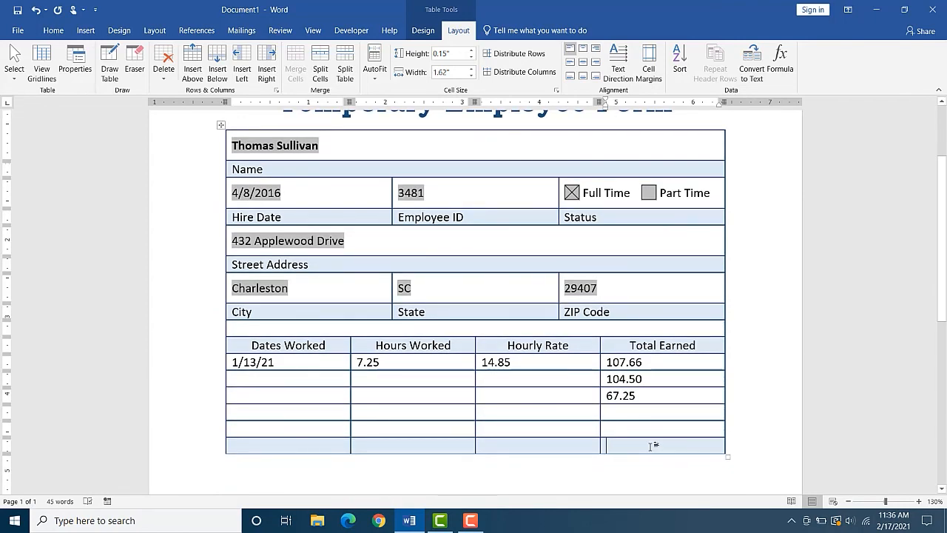
pyautogui.click(781, 63)
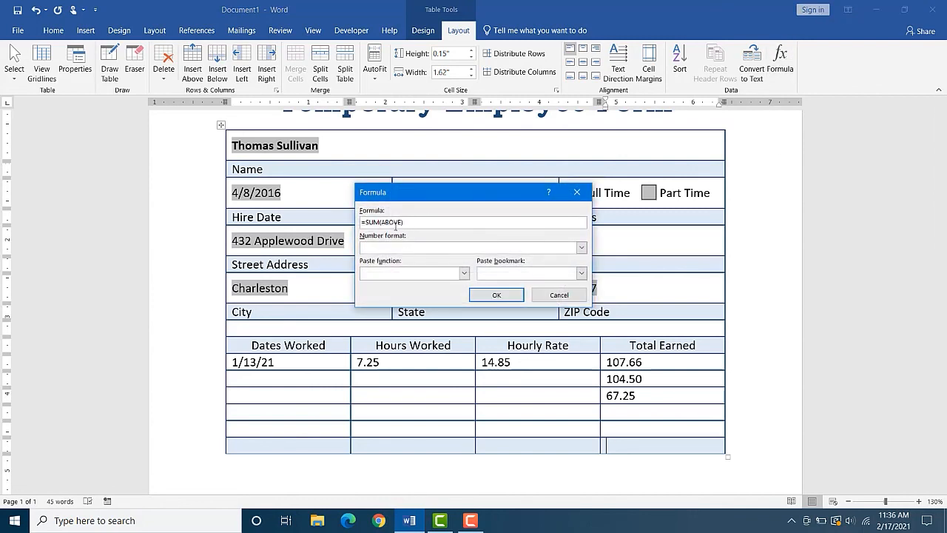
pyautogui.click(507, 295)
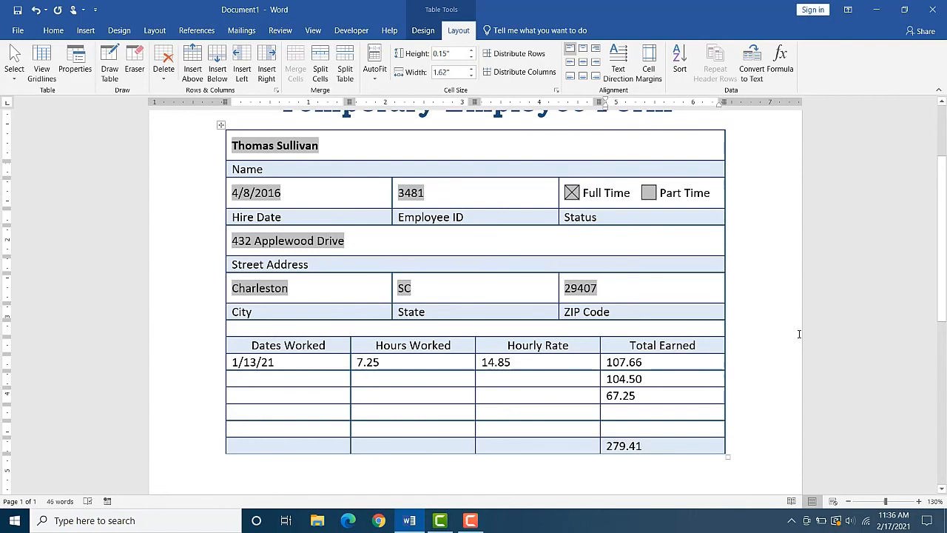
pyautogui.scroll(1, 797, 334)
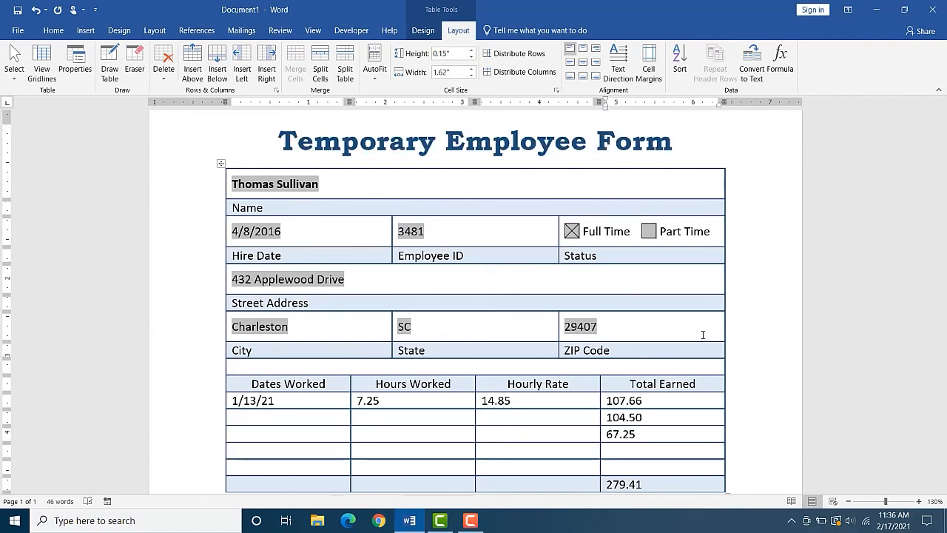